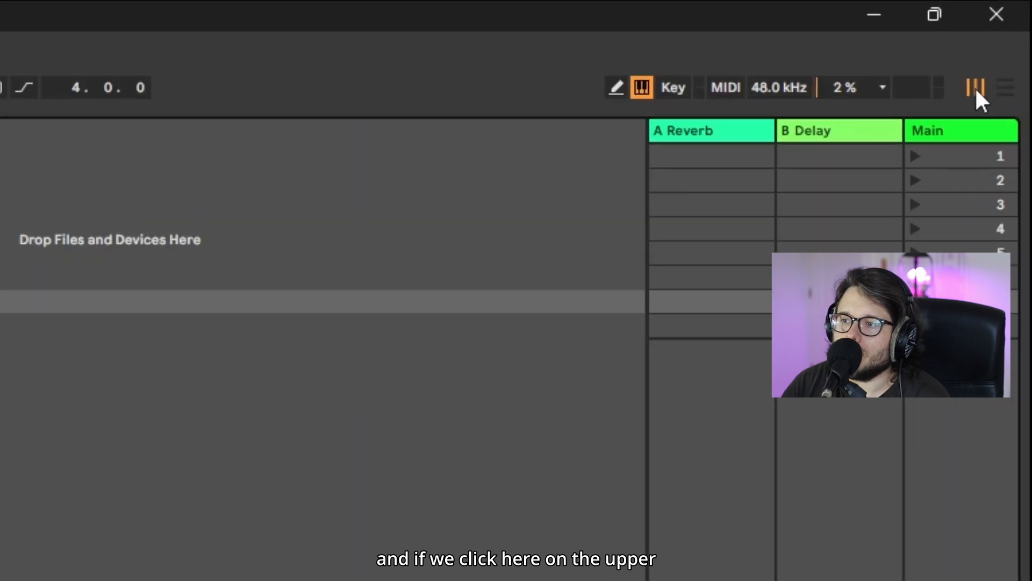
# Switch back and forth between Session View and Arrangement View, finishing in Arrangement View.
pyautogui.press('Tab')
pyautogui.press('Tab')
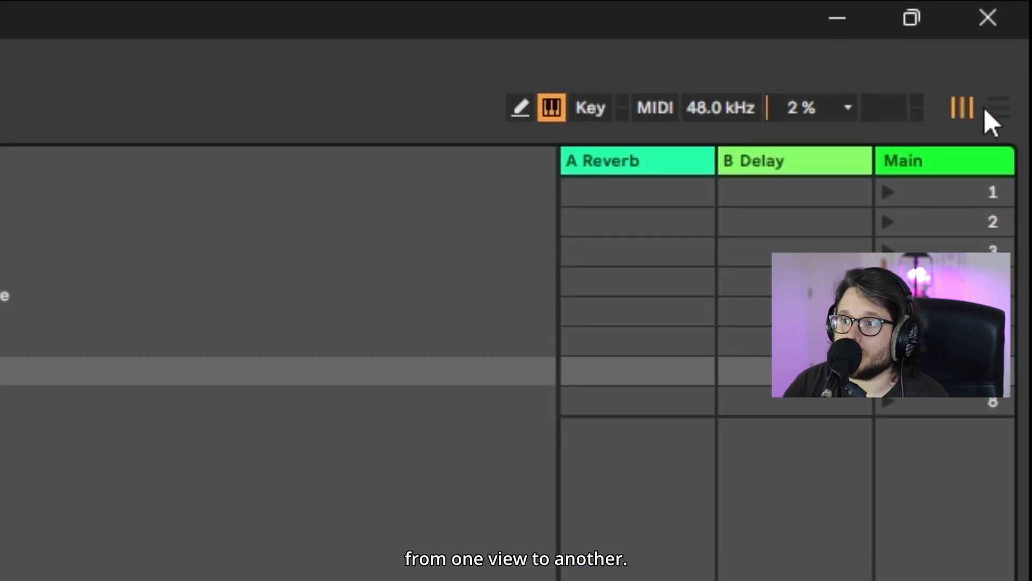
pyautogui.click(992, 111)
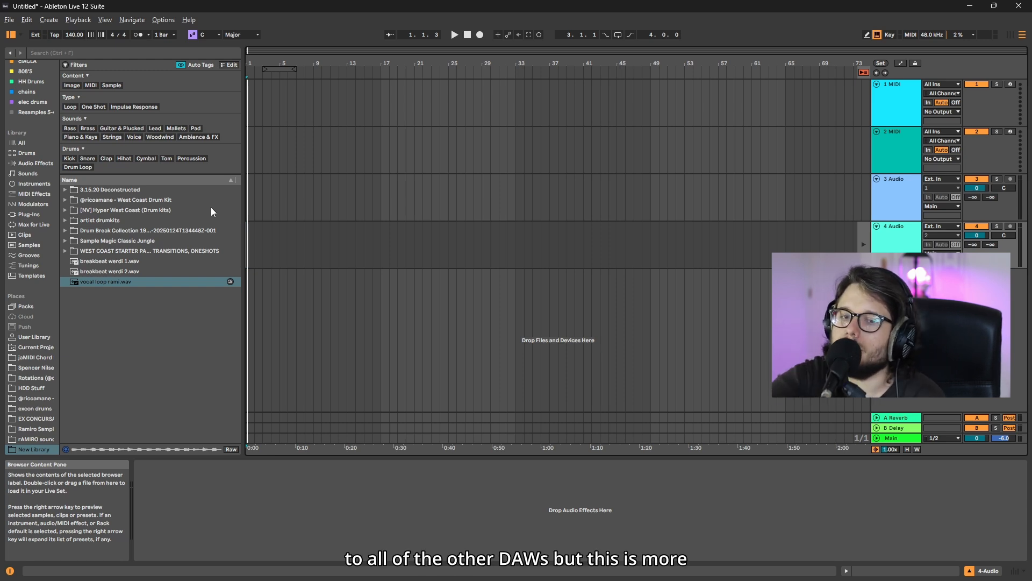
pyautogui.press('Tab')
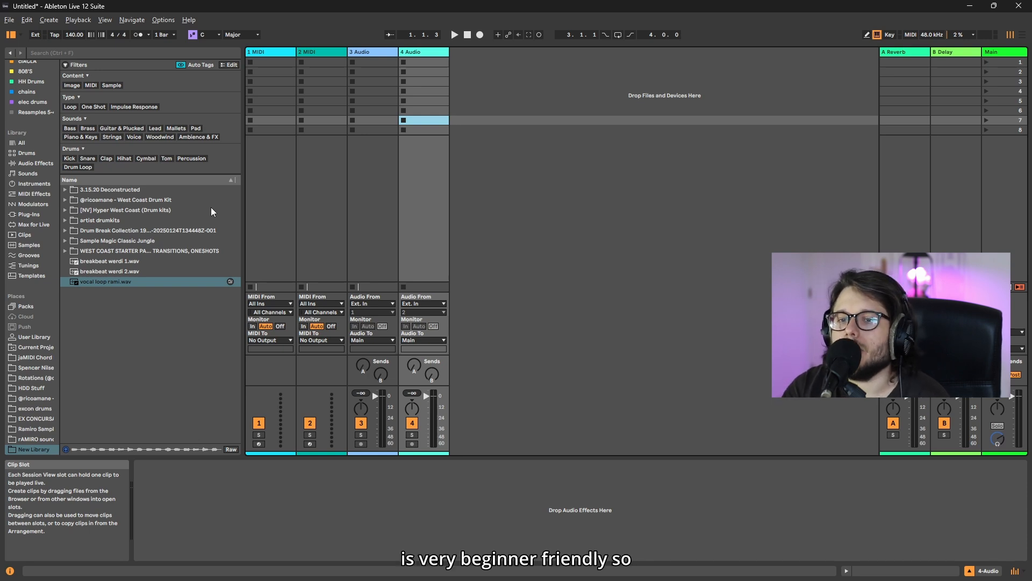
pyautogui.press('Tab')
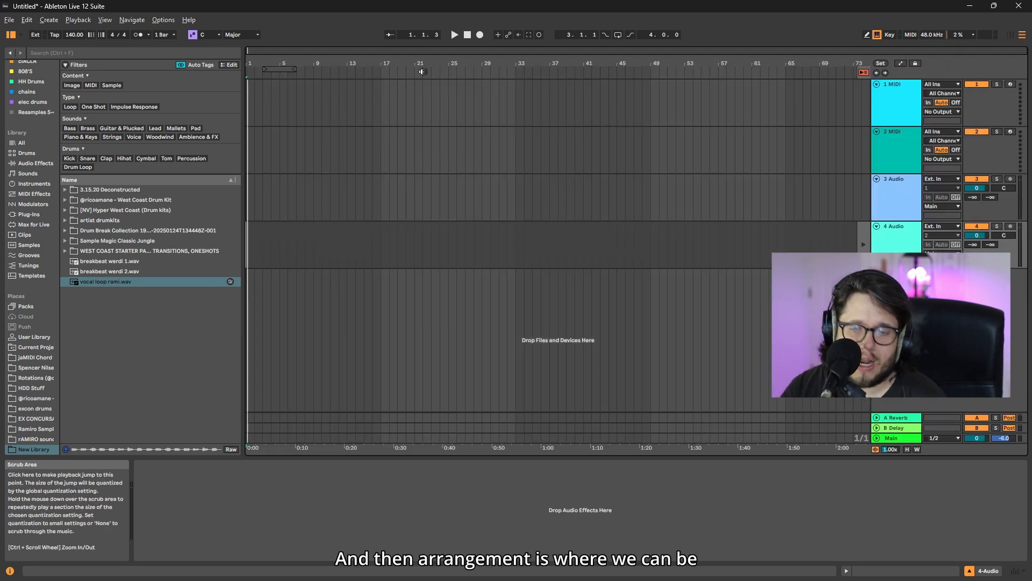
# Select time ranges on the 4 Audio and 3 Audio tracks and place the insert marker at bar 19 on 2 MIDI.
pyautogui.moveTo(281, 261); pyautogui.dragTo(293, 259)
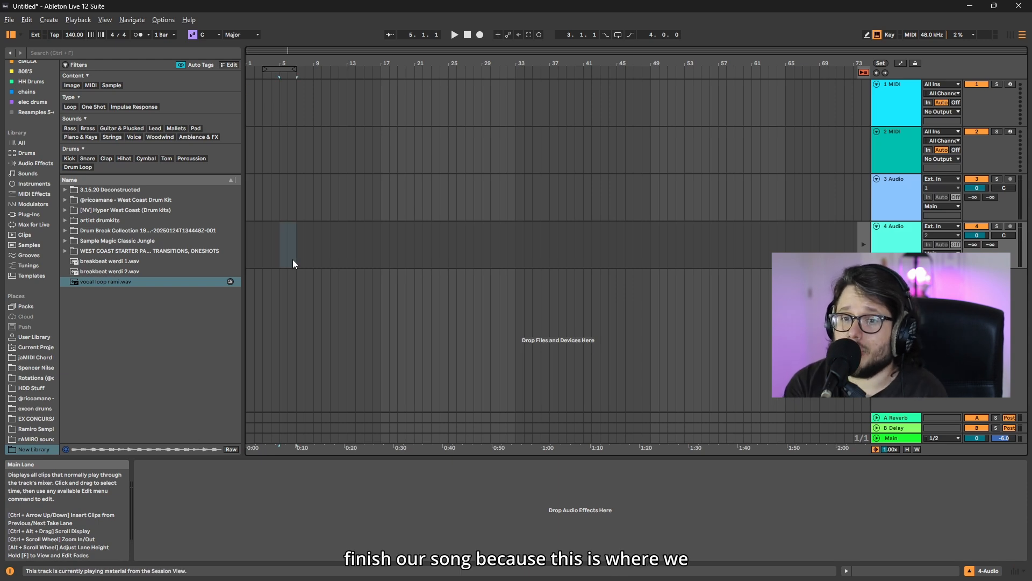
pyautogui.moveTo(333, 179); pyautogui.dragTo(399, 191)
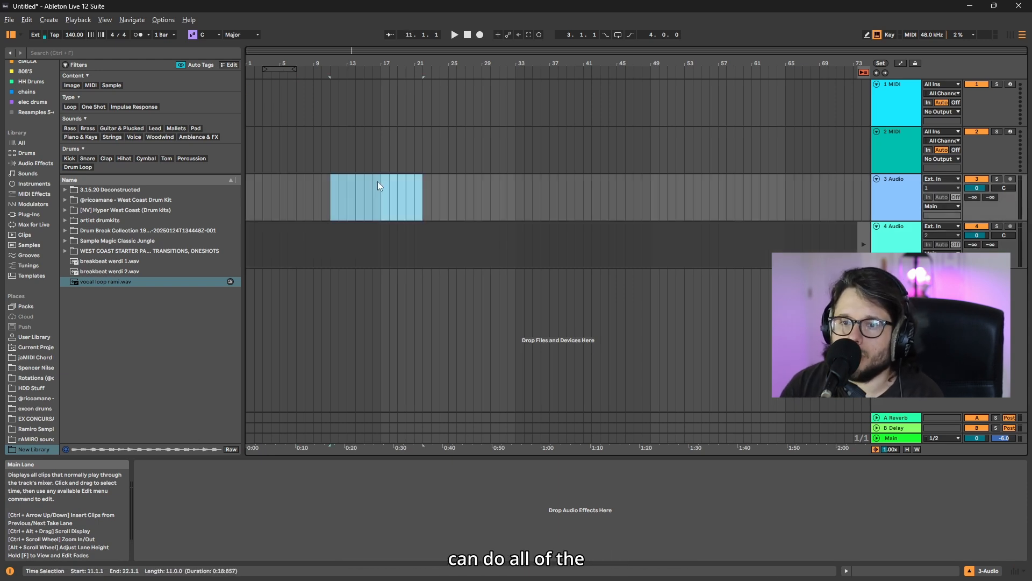
pyautogui.moveTo(377, 156); pyautogui.dragTo(395, 162)
pyautogui.click(395, 153)
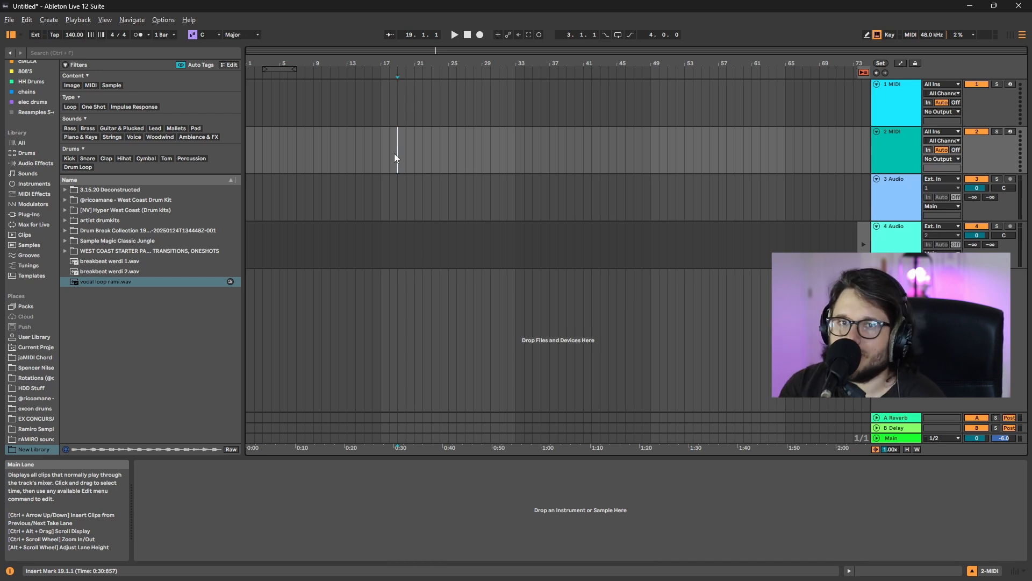
# Alternate repeatedly between the Session and Arrangement views, finishing in Session View.
pyautogui.press('Tab')
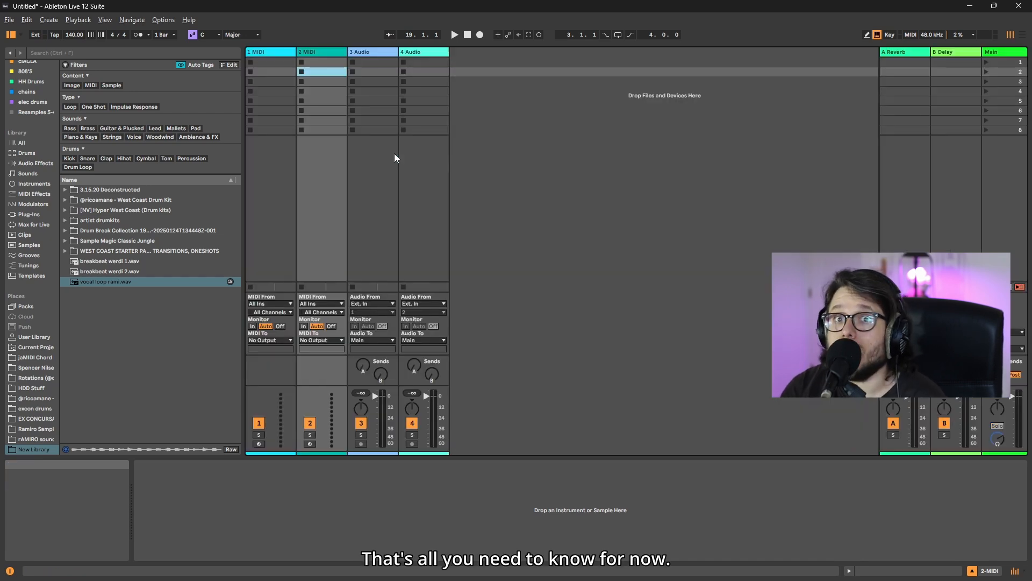
pyautogui.click(1015, 35)
pyautogui.click(1015, 35)
pyautogui.click(1015, 36)
pyautogui.click(1015, 37)
pyautogui.click(1015, 36)
pyautogui.press('Tab')
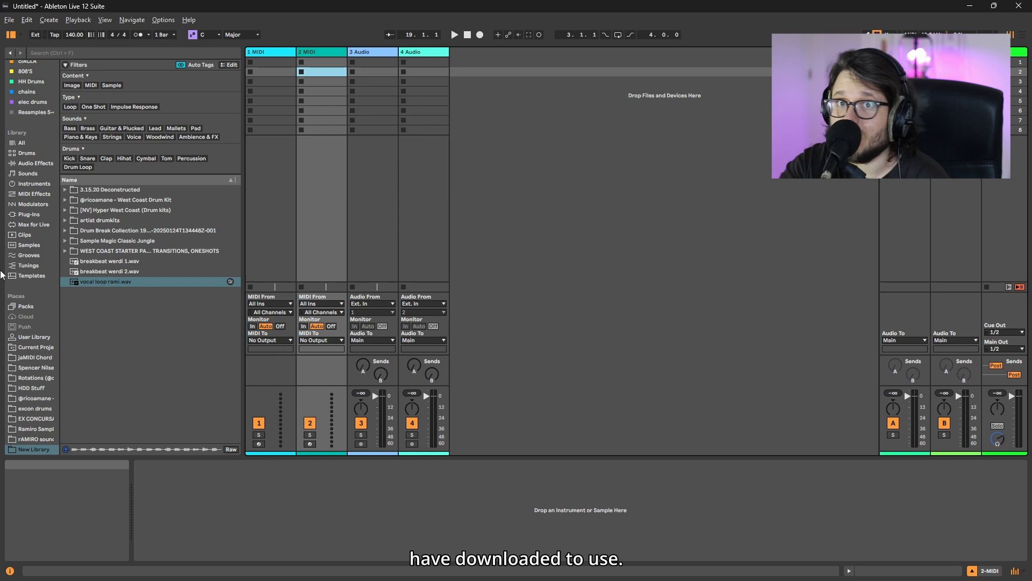
# Browse the stock content in the Drums, Instruments and Sounds categories of the library.
pyautogui.click(28, 153)
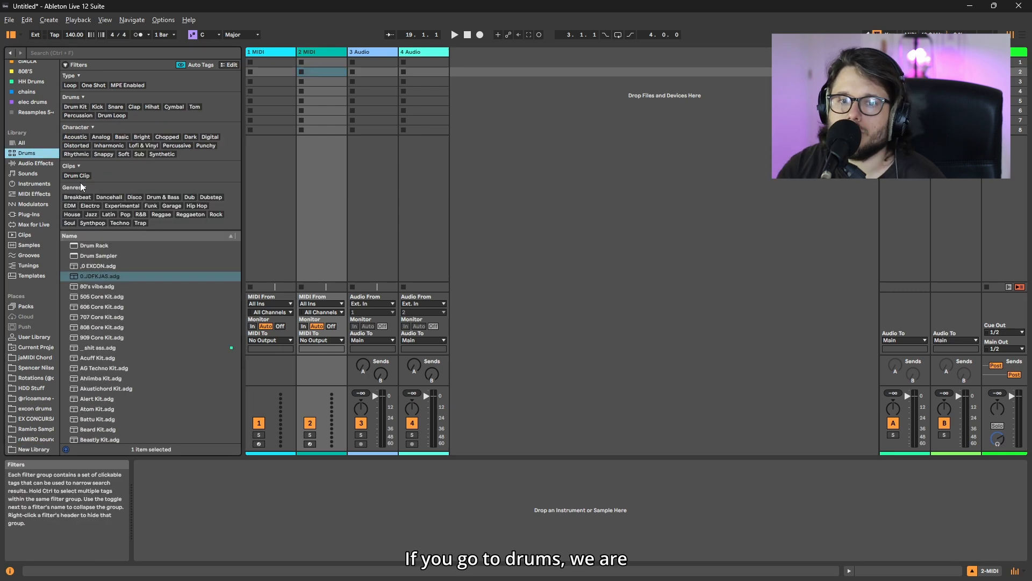
pyautogui.click(28, 184)
pyautogui.click(31, 174)
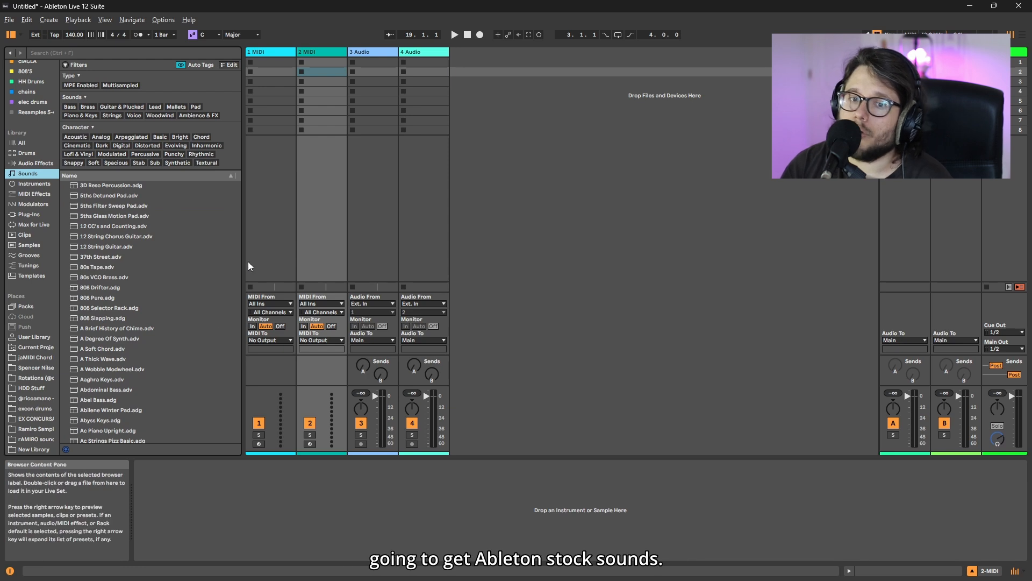
pyautogui.scroll(-20, 240, 228)
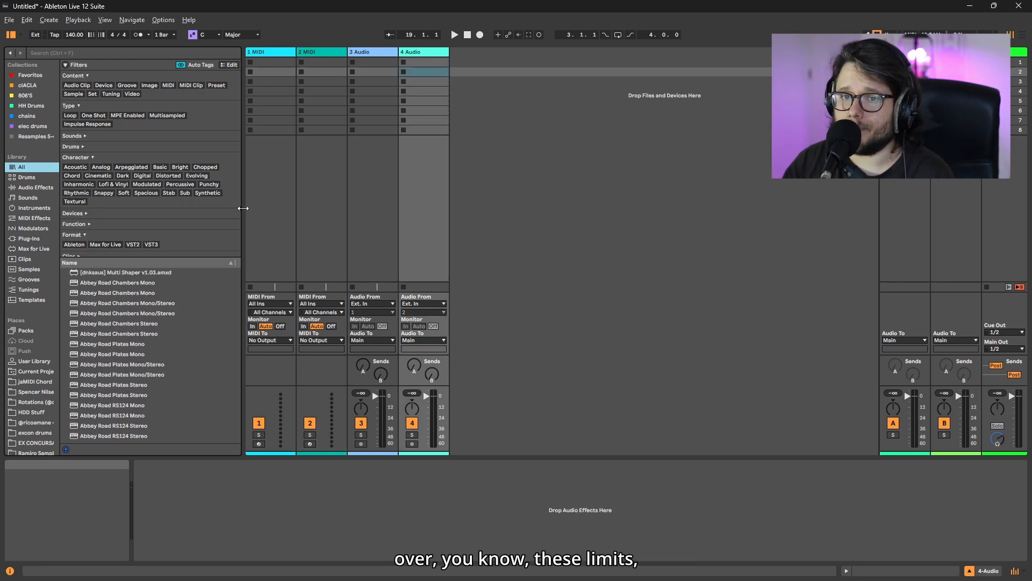
pyautogui.moveTo(243, 208); pyautogui.dragTo(256, 234)
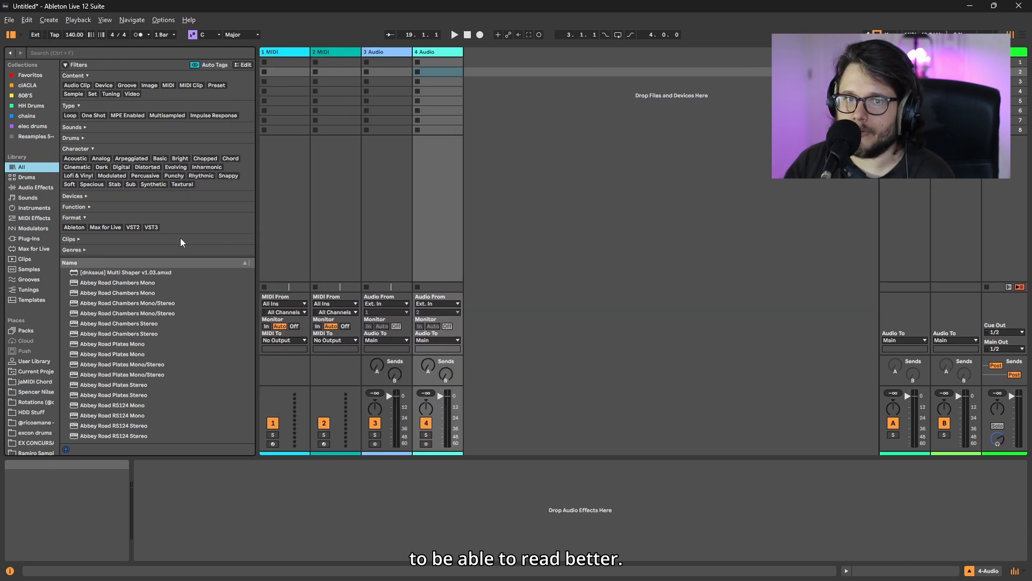
pyautogui.moveTo(59, 231); pyautogui.dragTo(96, 242)
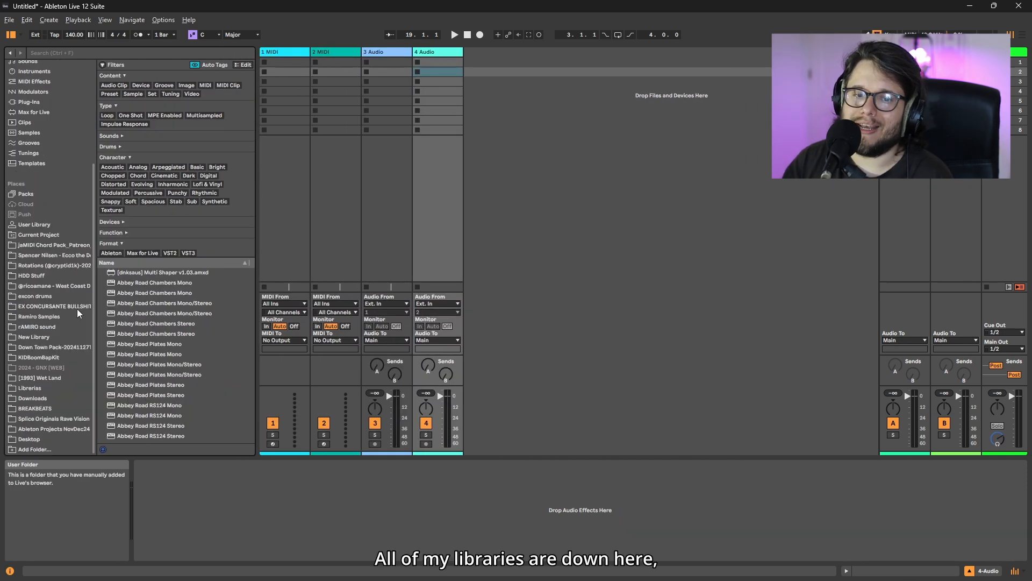
pyautogui.click(46, 327)
pyautogui.click(187, 116)
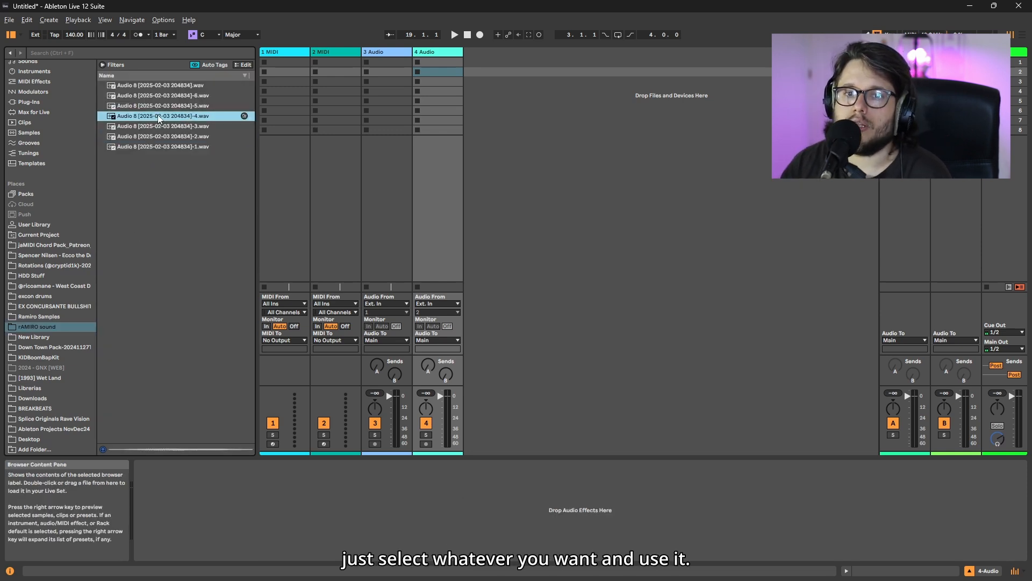
pyautogui.moveTo(470, 83); pyautogui.dragTo(447, 86)
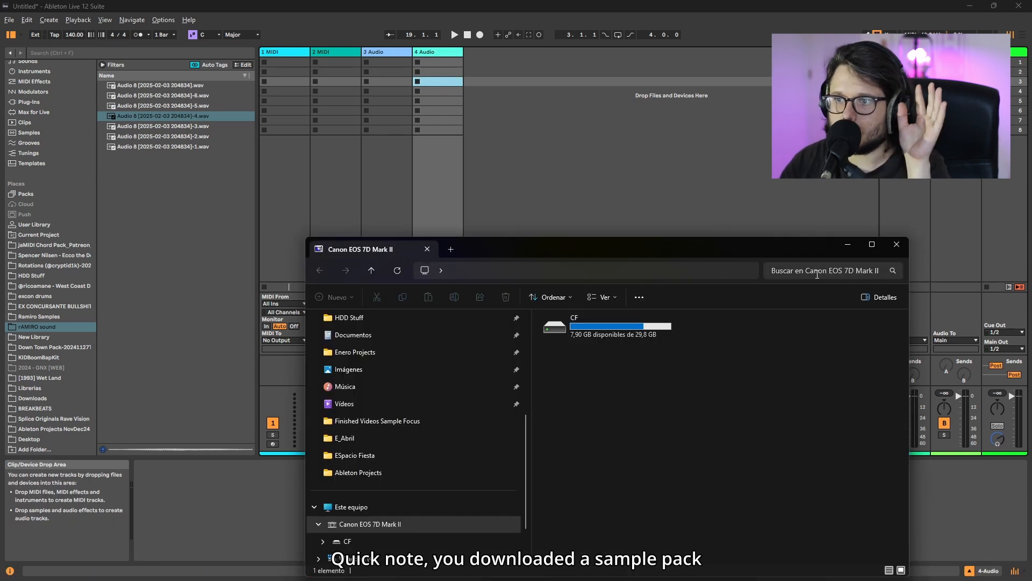
# Add the artist drumkits folder from New Library in File Explorer to the browser's Places and open it.
pyautogui.click(352, 440)
pyautogui.click(584, 379)
pyautogui.moveTo(584, 378); pyautogui.dragTo(33, 250)
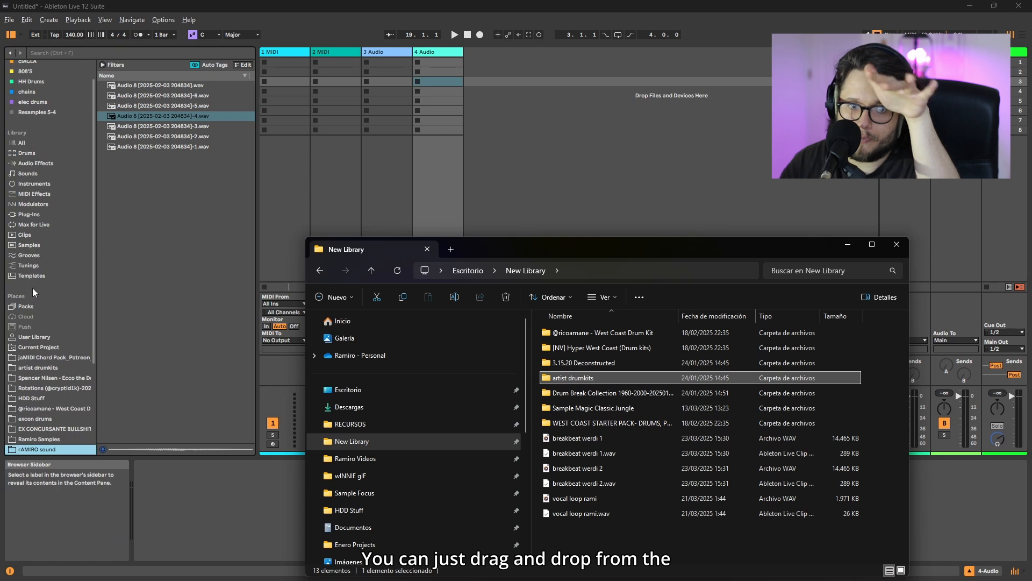
pyautogui.click(37, 449)
pyautogui.click(38, 367)
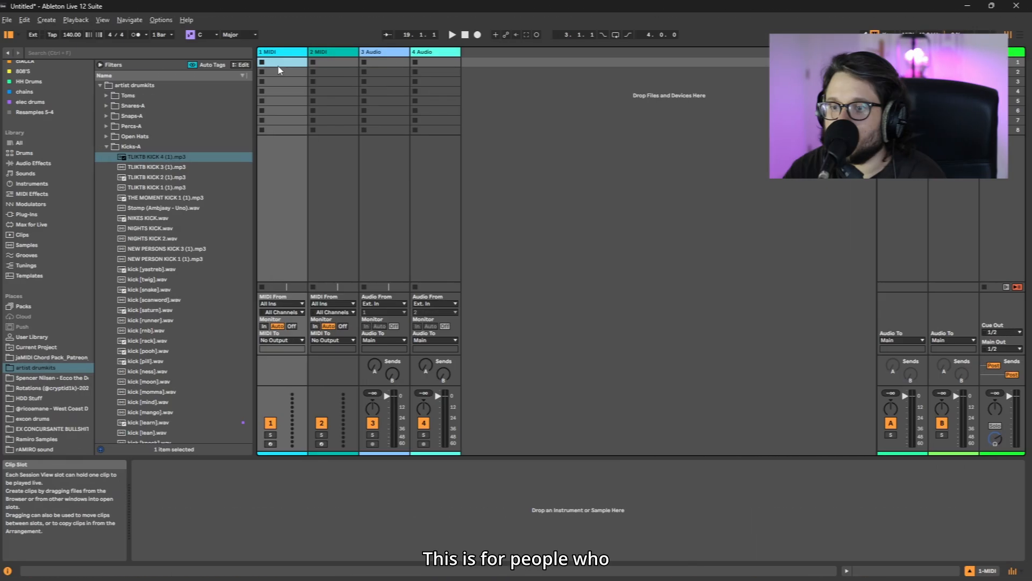
# Place TLIKTB KICK 4 (1).mp3 in the first slot of the 1 MIDI track and play it with an enlarged Clip View.
pyautogui.click(280, 63)
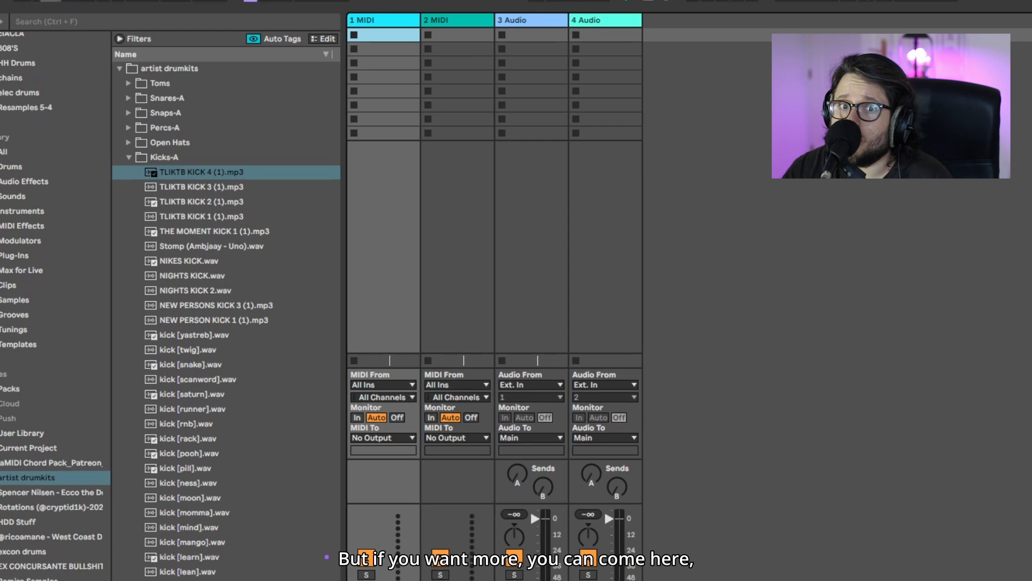
pyautogui.click(49, 20)
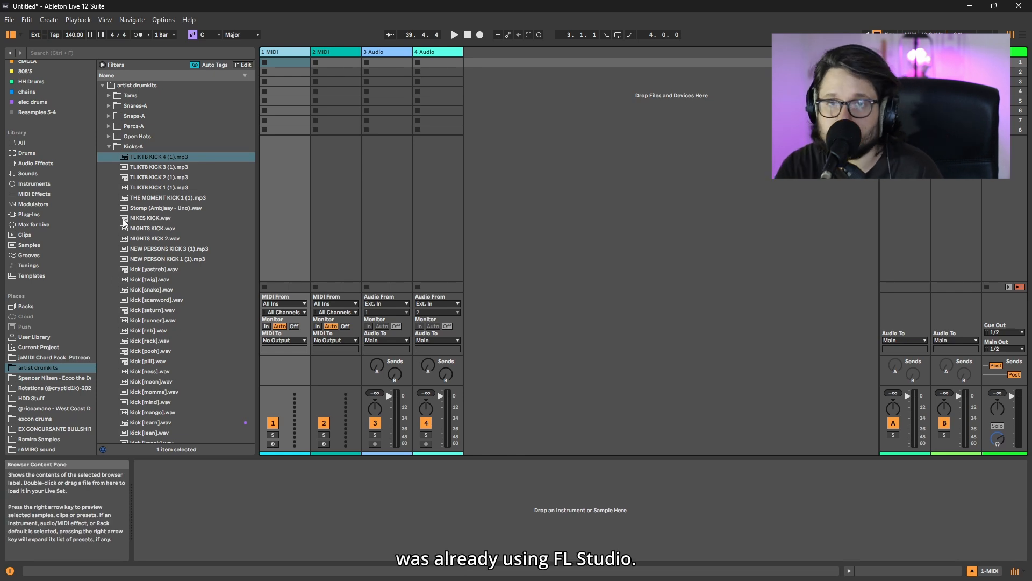
pyautogui.moveTo(149, 159); pyautogui.dragTo(288, 63)
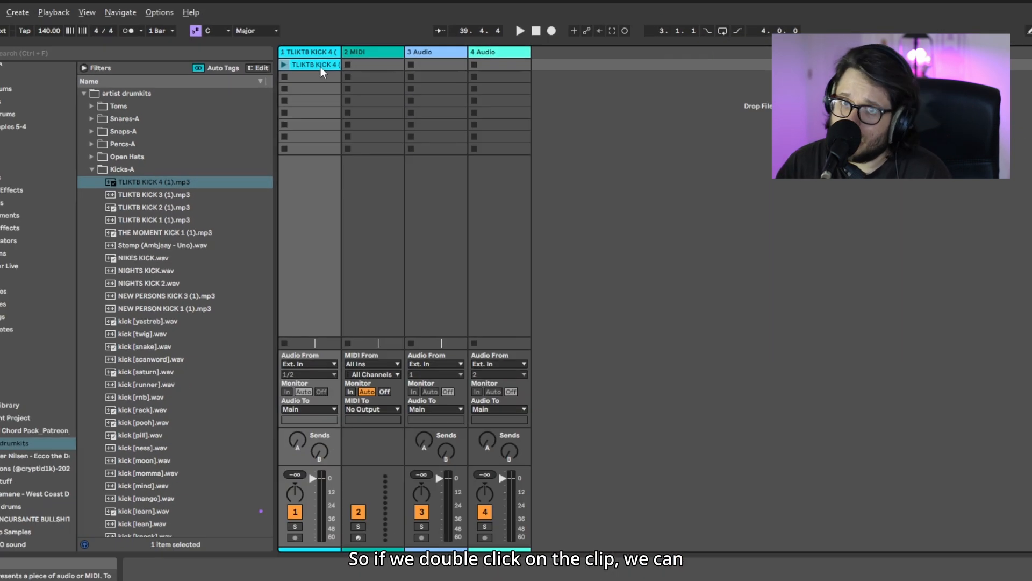
pyautogui.doubleClick(404, 76)
pyautogui.moveTo(441, 335); pyautogui.dragTo(441, 263)
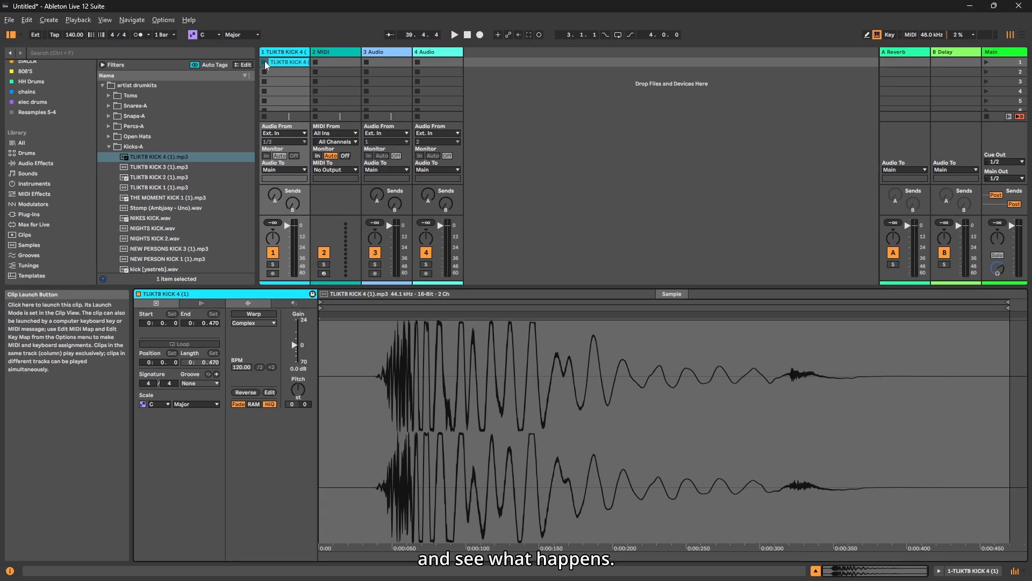
pyautogui.click(264, 61)
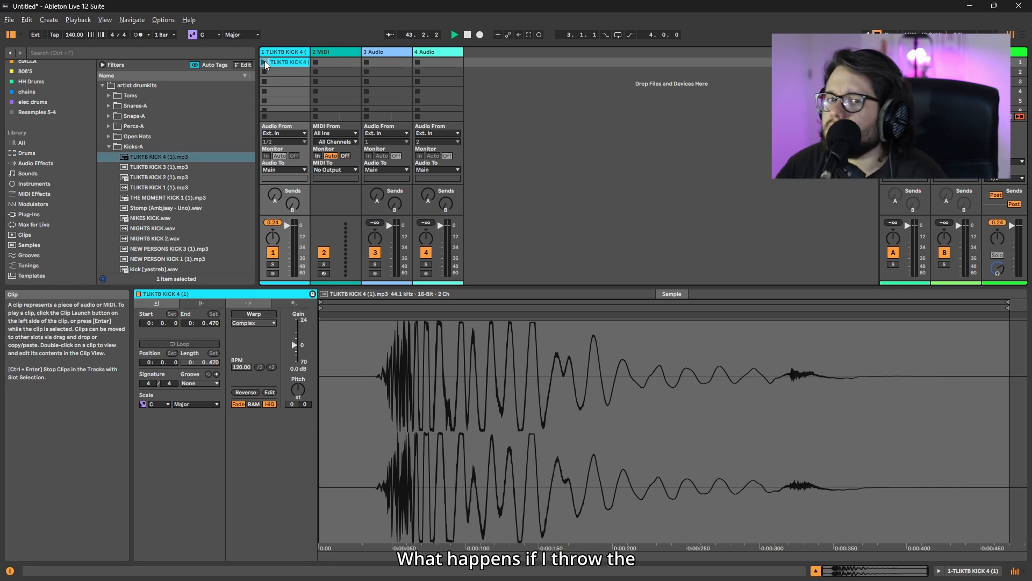
# Place TLIKTB KICK 4 (1).mp3 in the first slot of the 3 Audio track for comparison, keeping audio playback running.
pyautogui.moveTo(156, 157); pyautogui.dragTo(386, 65)
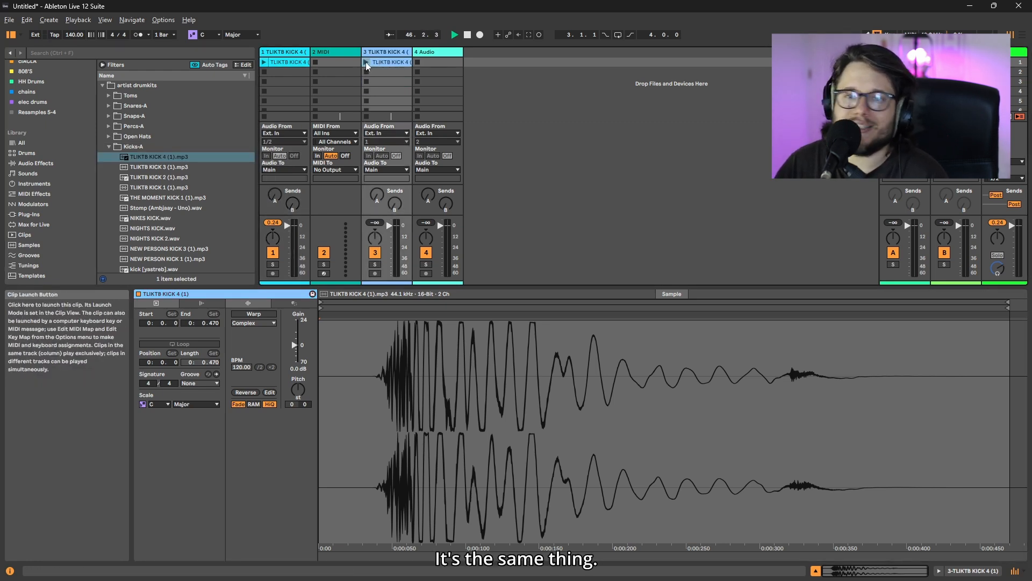
pyautogui.click(382, 82)
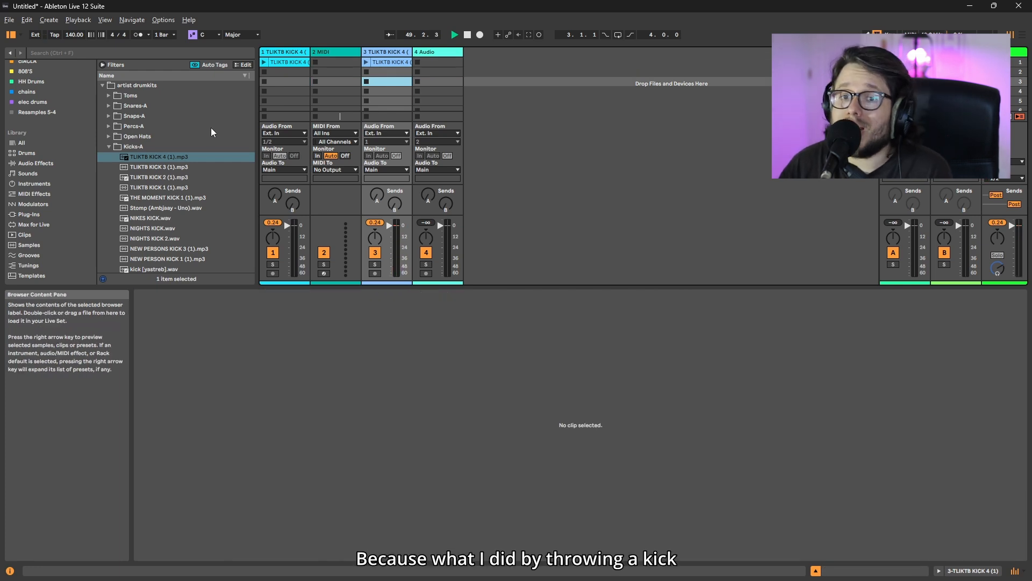
pyautogui.moveTo(168, 156)
pyautogui.mouseDown()
pyautogui.moveTo(300, 71)
pyautogui.moveTo(293, 81)
pyautogui.moveTo(290, 66)
pyautogui.moveTo(221, 140)
pyautogui.moveTo(166, 171)
pyautogui.moveTo(177, 166)
pyautogui.mouseUp()
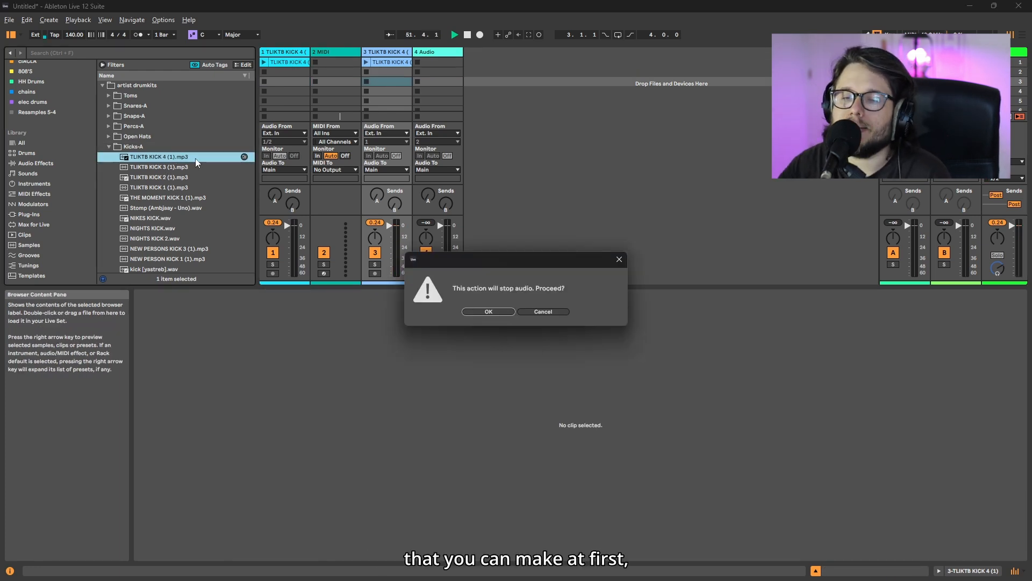
pyautogui.press('Escape')
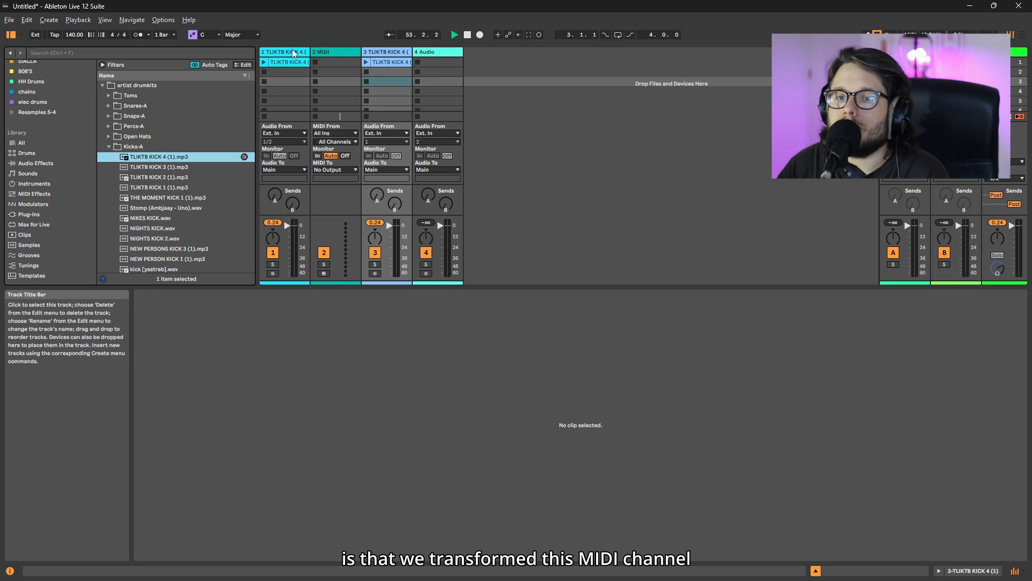
# Undo placing the kick samples on the first and third tracks.
pyautogui.click(319, 53)
pyautogui.click(303, 52)
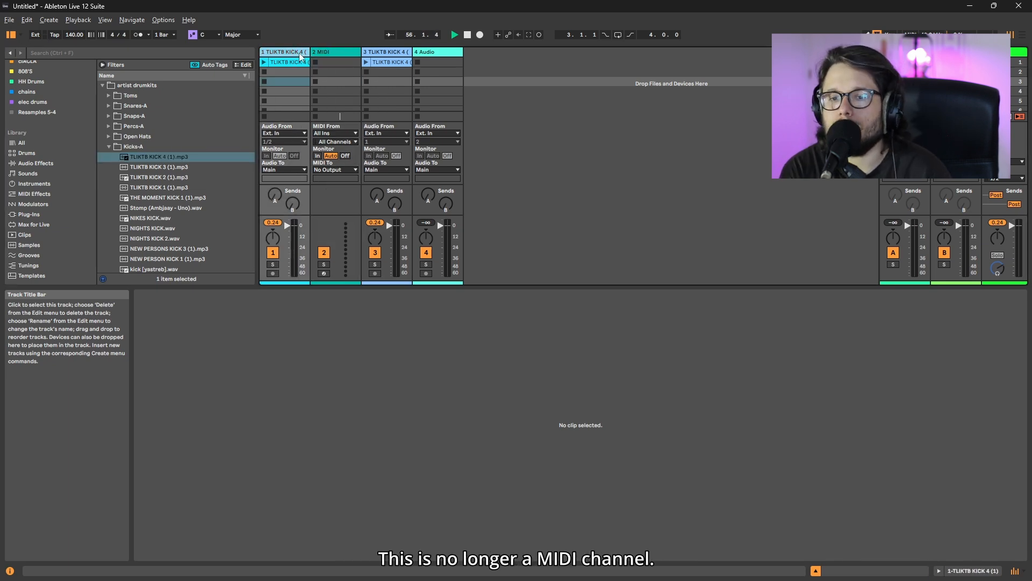
pyautogui.hotkey('ctrl', 'z')
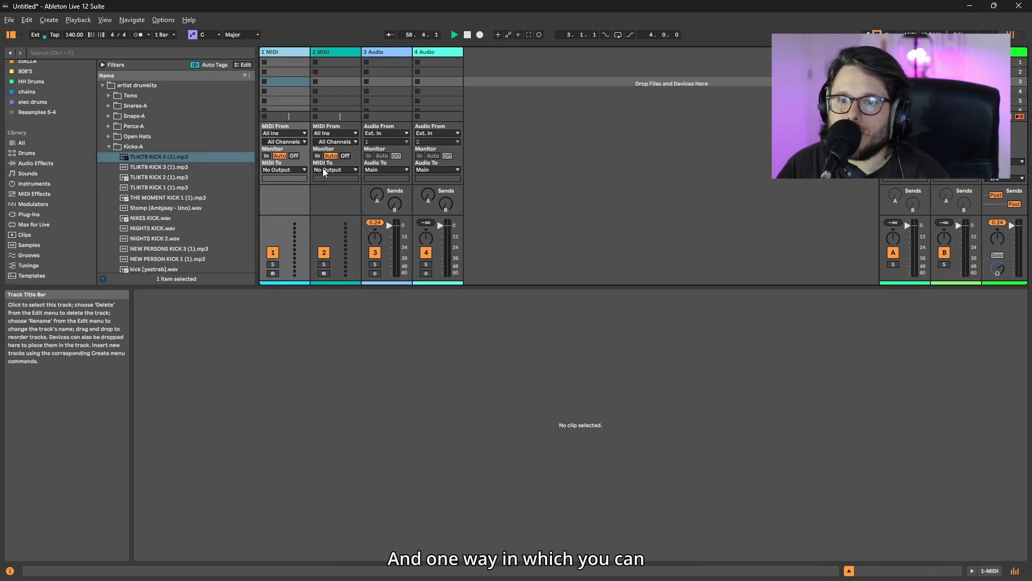
# Try Record Arm on the 1 MIDI, 2 MIDI and 3 Audio tracks in turn, leaving all of them disarmed.
pyautogui.click(289, 280)
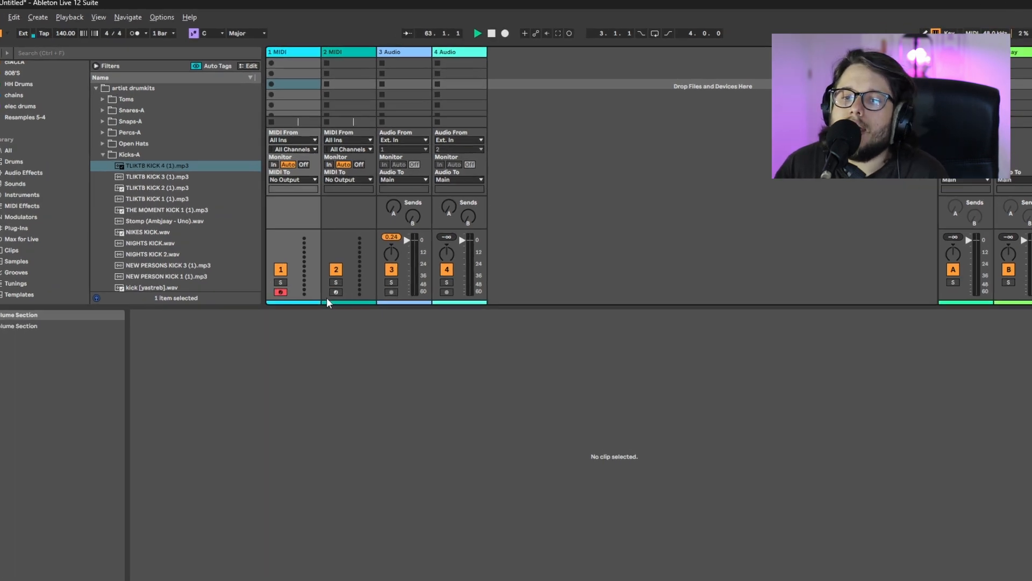
pyautogui.click(325, 273)
pyautogui.click(378, 273)
pyautogui.click(468, 496)
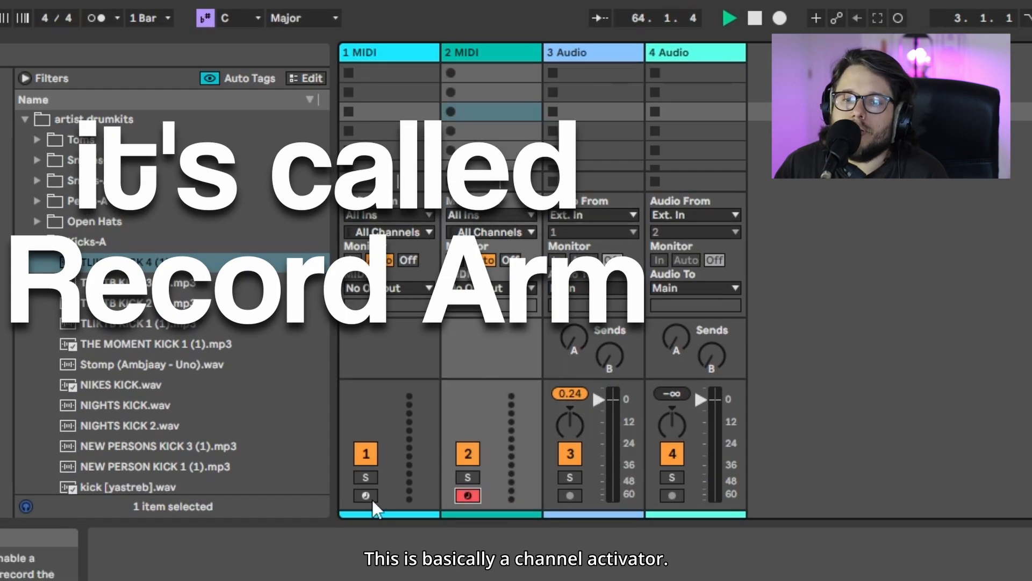
pyautogui.click(365, 495)
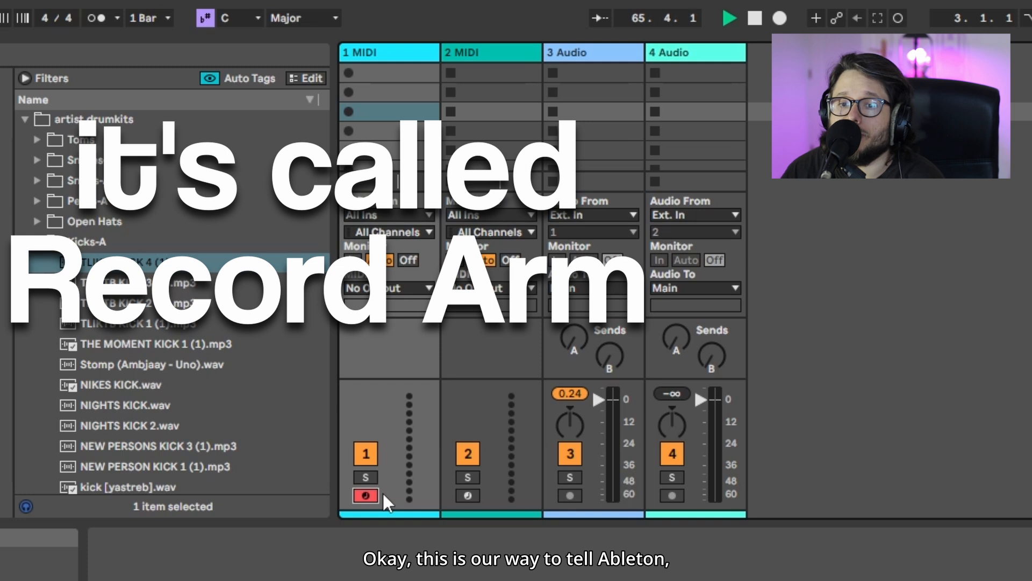
pyautogui.click(569, 495)
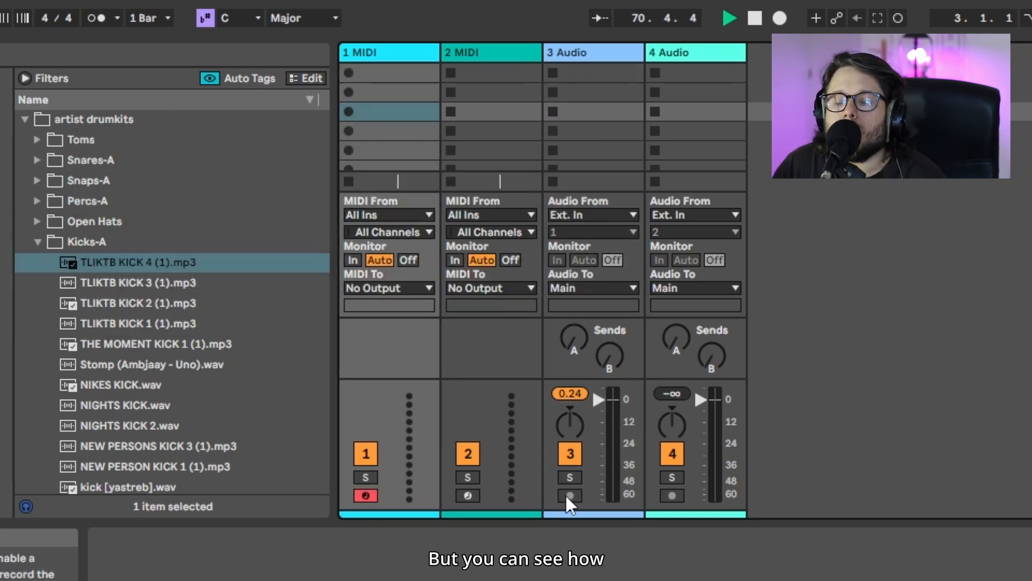
pyautogui.click(568, 495)
pyautogui.click(461, 495)
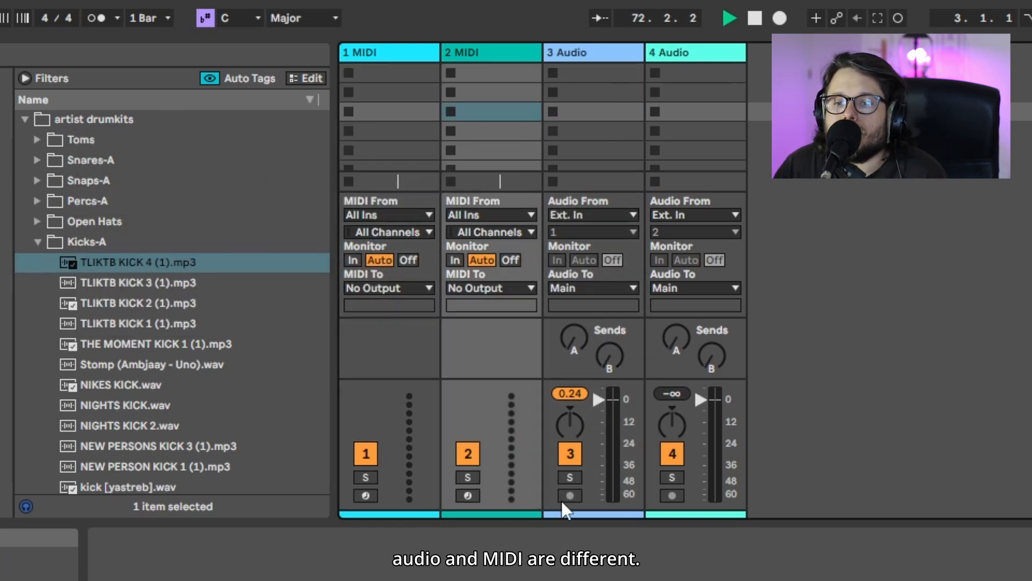
pyautogui.click(568, 496)
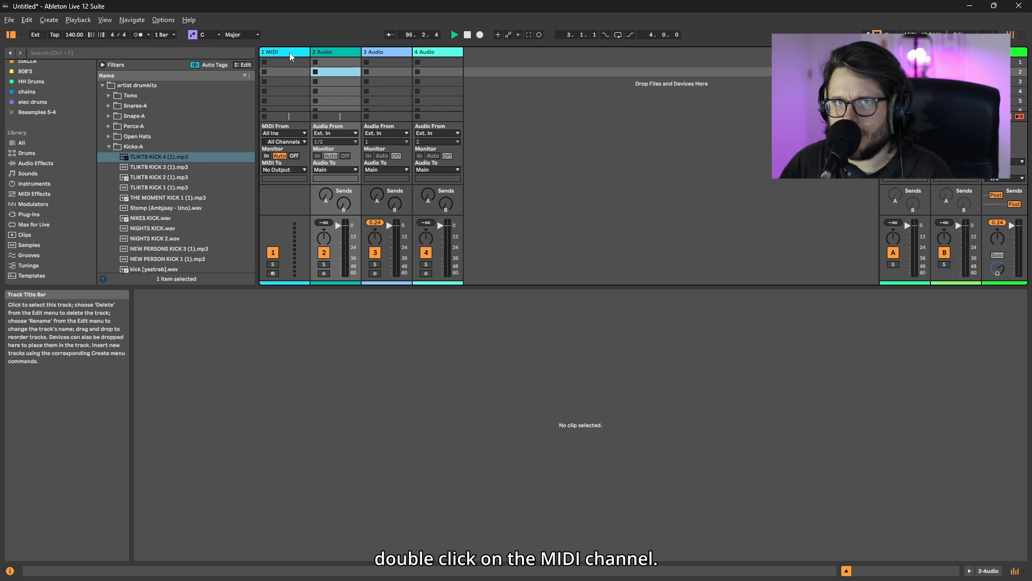
# Load TLIKTB KICK 4 (1).mp3 as an instrument on the 1 MIDI track and preview the original sample in the browser.
pyautogui.doubleClick(289, 53)
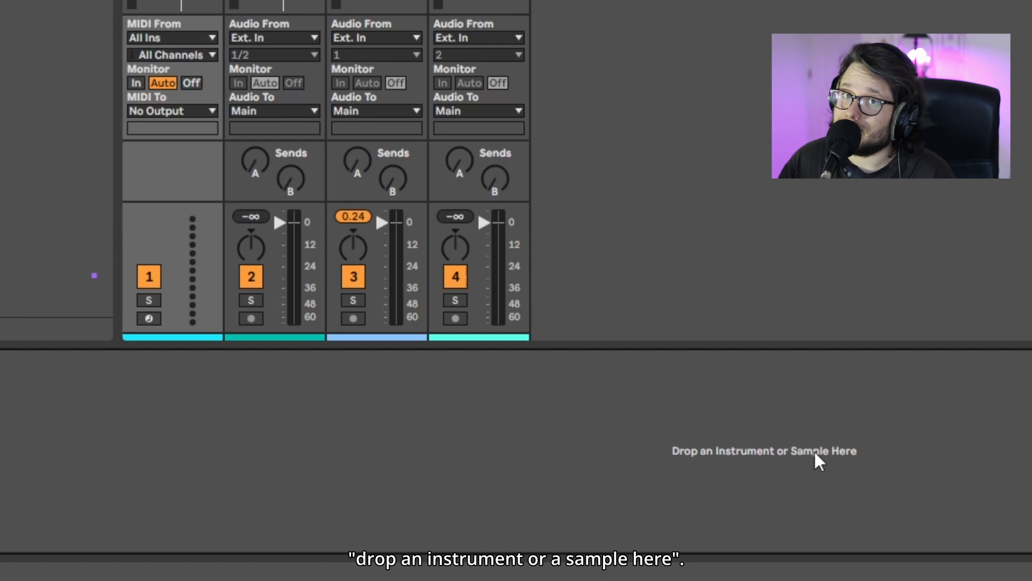
pyautogui.moveTo(153, 144); pyautogui.dragTo(589, 508)
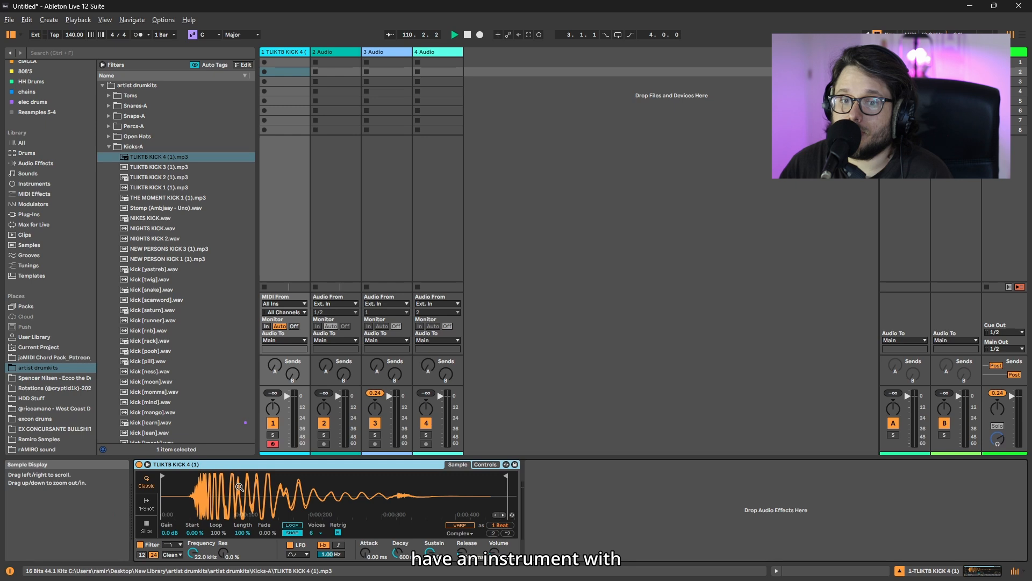
pyautogui.click(133, 158)
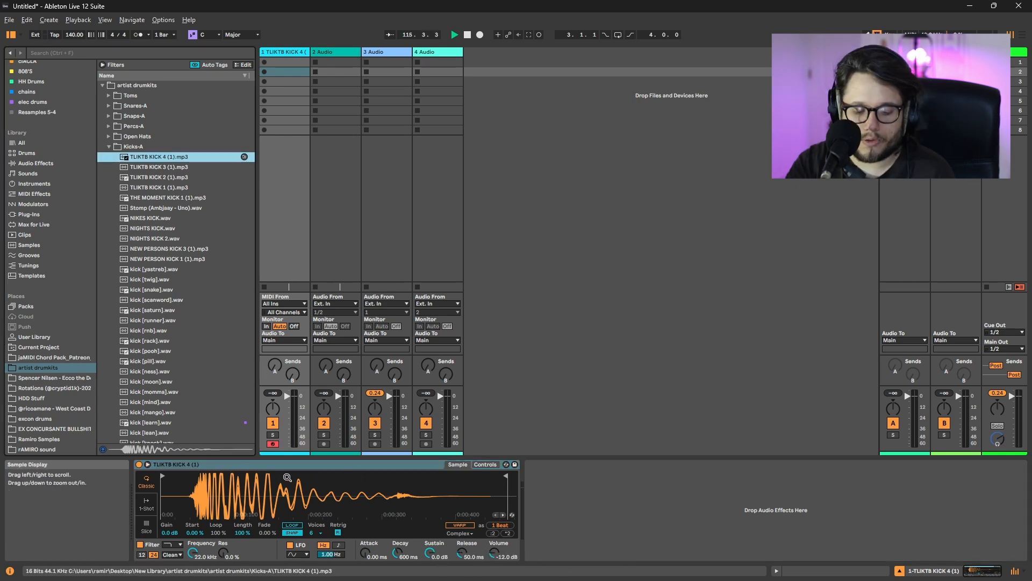
# Play the kick instrument at several different pitches with the computer MIDI keyboard.
pyautogui.press('a')
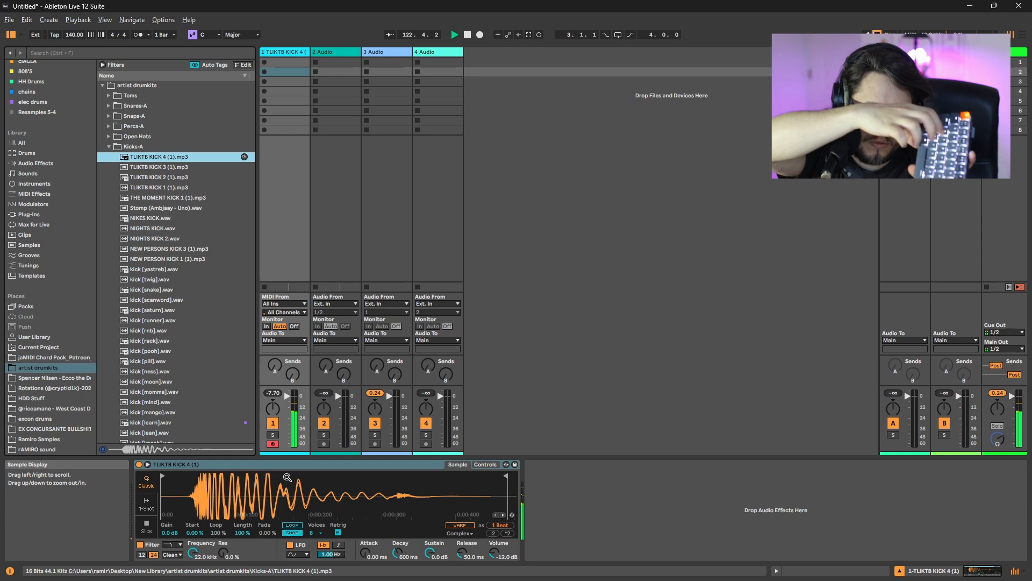
pyautogui.press('s')
pyautogui.press('d')
pyautogui.press('f')
pyautogui.press('g')
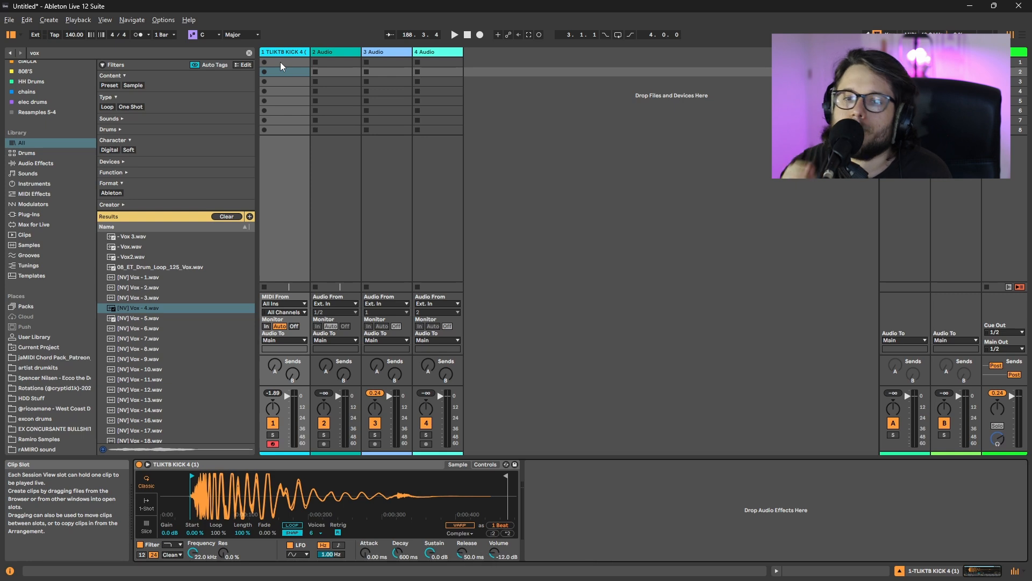
# Try placing [NV] Vox - 4.wav as an audio clip in the second slot of the 4 Audio track.
pyautogui.moveTo(138, 308); pyautogui.dragTo(449, 74)
pyautogui.doubleClick(449, 73)
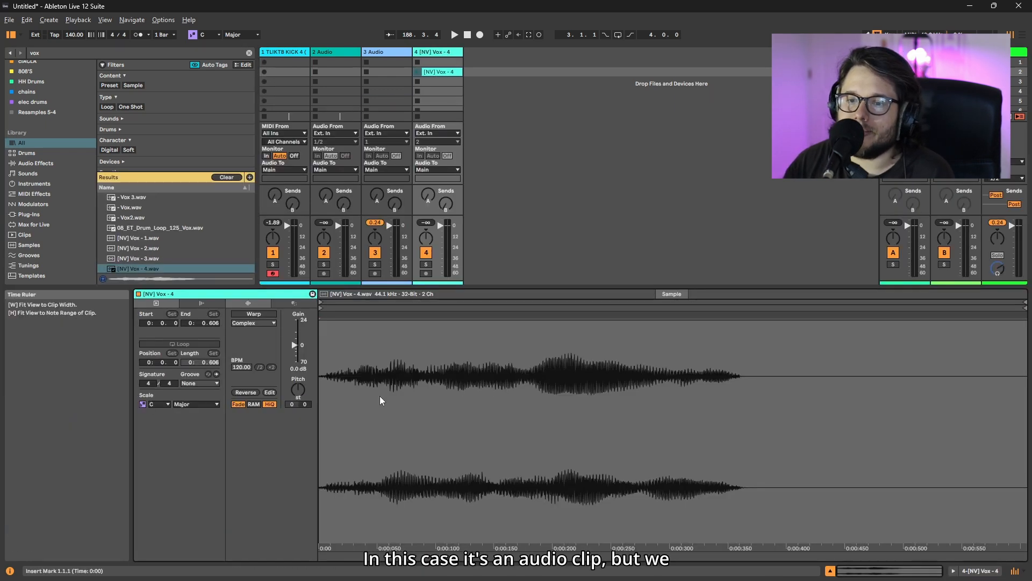
pyautogui.hotkey('ctrl', 'z')
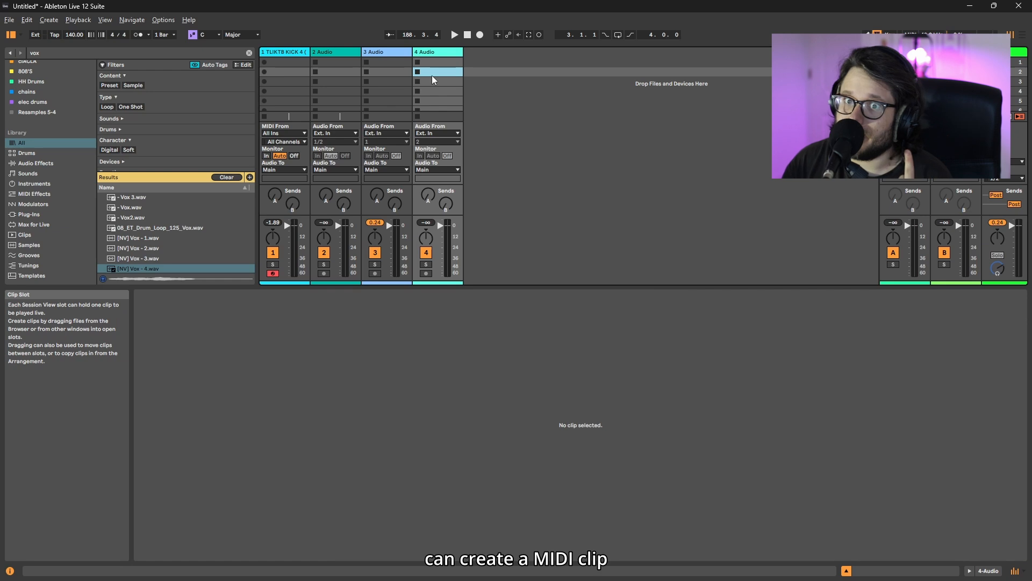
# Create an empty MIDI clip in the first slot of the TLIKTB KICK 4 track and show its piano roll.
pyautogui.click(288, 65)
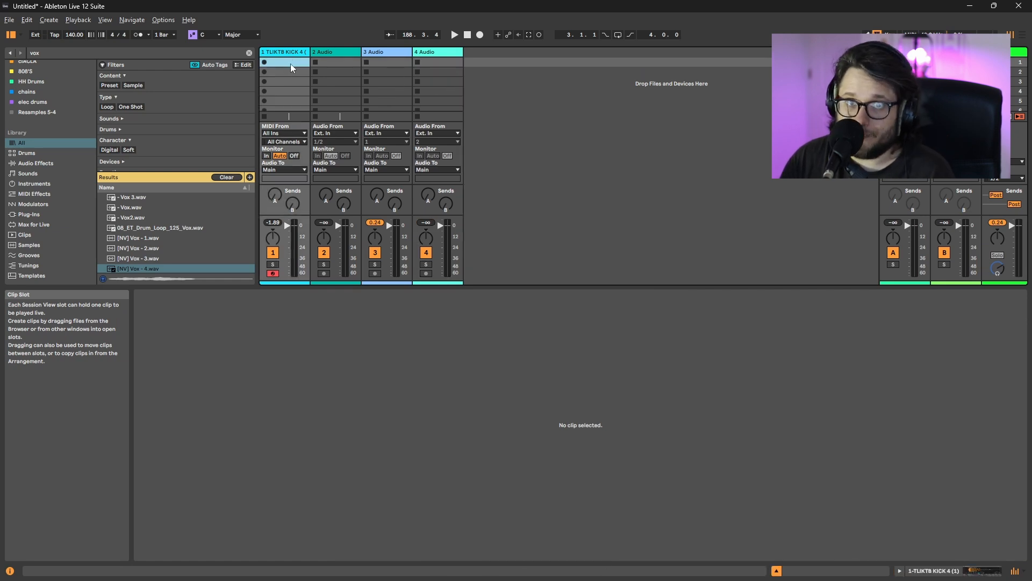
pyautogui.doubleClick(291, 67)
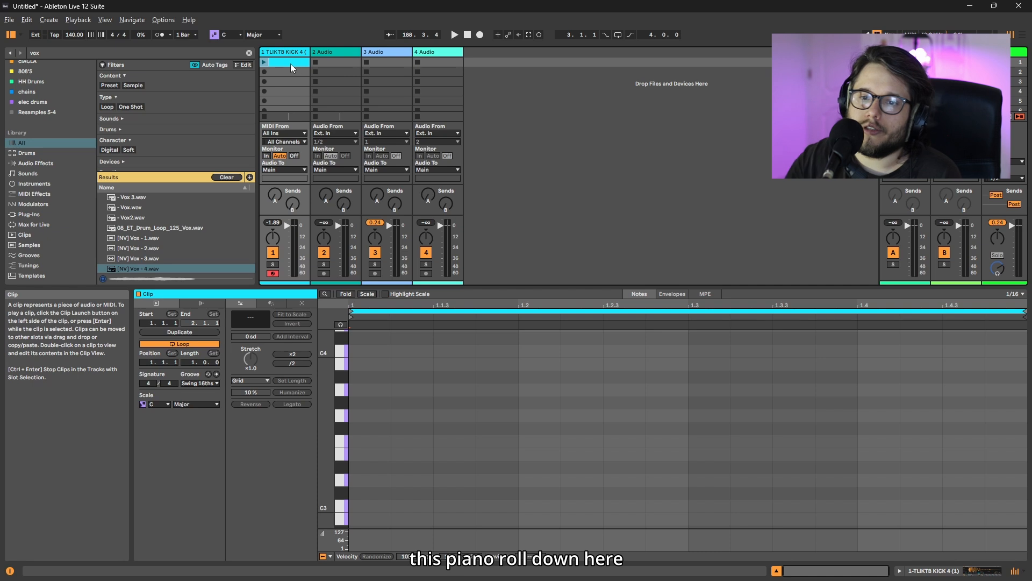
pyautogui.moveTo(557, 289); pyautogui.dragTo(587, 312)
pyautogui.scroll(-1, 385, 471)
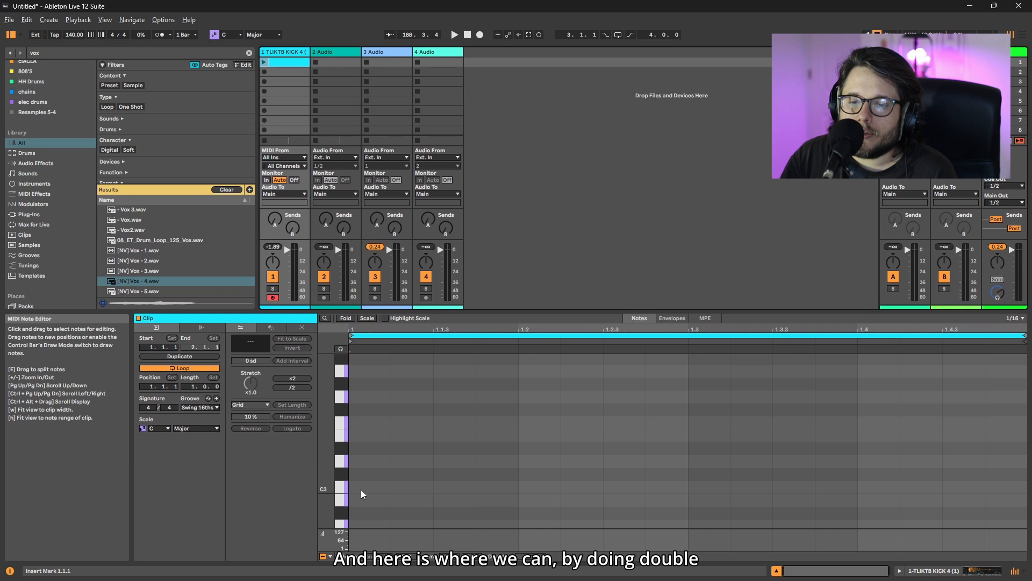
# Add C3 notes on beats 1, 1.2, 1.3 and 1.4 of the kick clip and launch it.
pyautogui.doubleClick(361, 490)
pyautogui.doubleClick(548, 487)
pyautogui.doubleClick(709, 487)
pyautogui.doubleClick(878, 486)
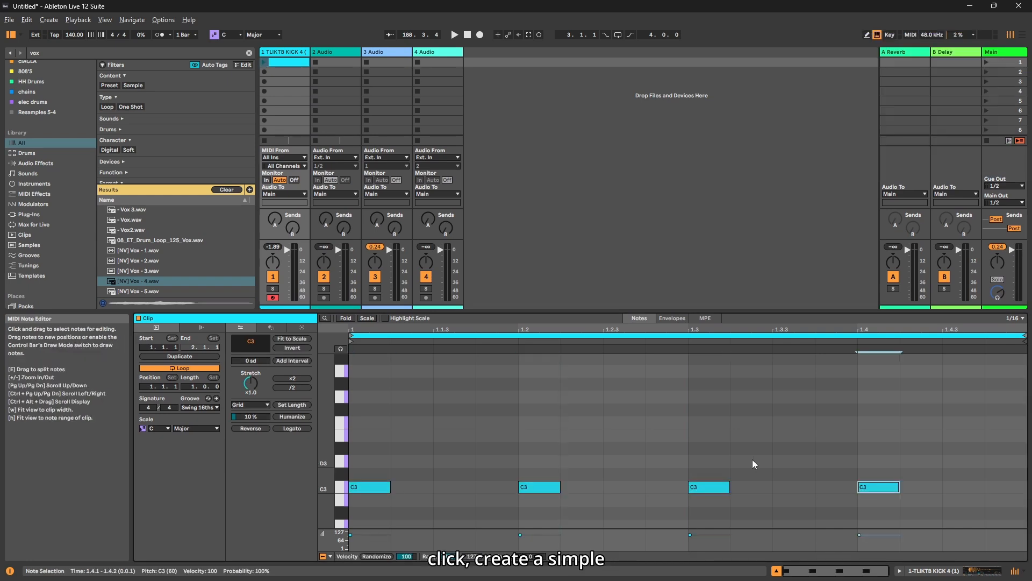
pyautogui.click(264, 62)
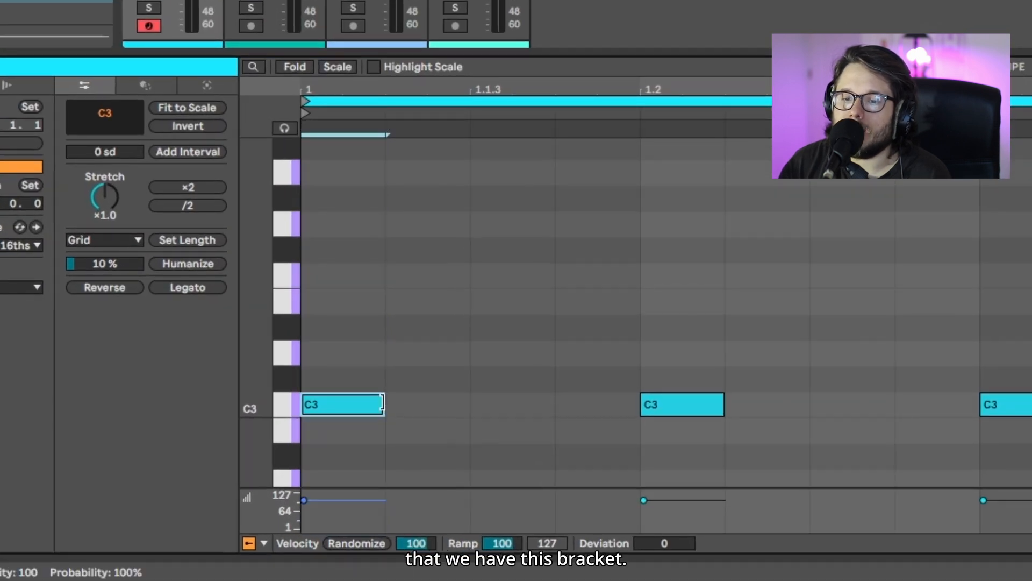
# Lengthen the kick clip's C3 notes so that each one fills its whole beat.
pyautogui.moveTo(382, 402); pyautogui.dragTo(637, 403)
pyautogui.moveTo(722, 403); pyautogui.dragTo(978, 403)
pyautogui.click(541, 411)
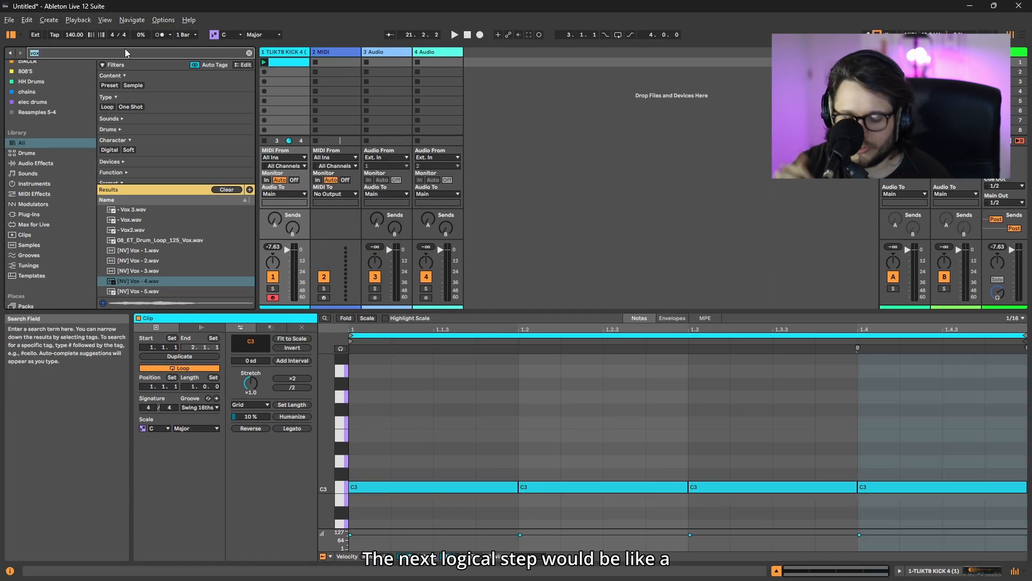
# Search for "snare", load - Snare 2.wav onto the 2 MIDI track and create a clip with F3 notes on 1.2 and 1.4.
pyautogui.write('snare')
pyautogui.click(135, 250)
pyautogui.click(333, 50)
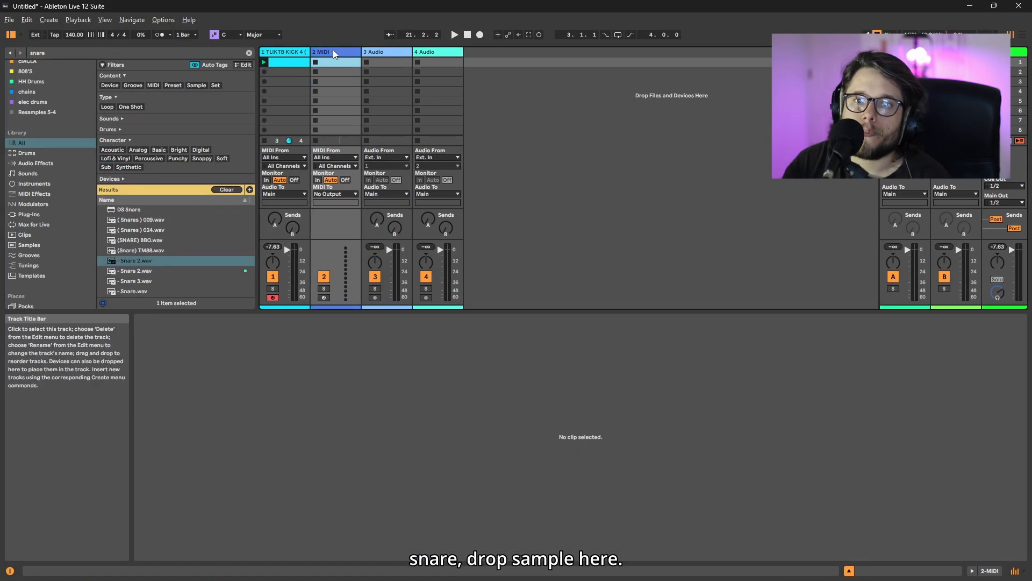
pyautogui.moveTo(135, 326); pyautogui.dragTo(596, 517)
pyautogui.doubleClick(333, 62)
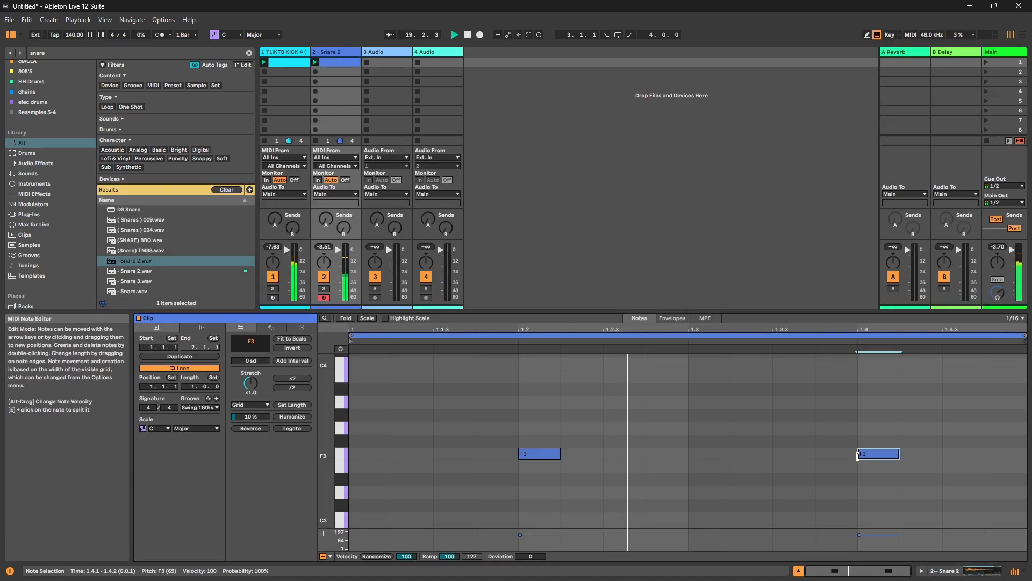
# Adjust the kick and snare track volumes against each other while both clips play.
pyautogui.moveTo(287, 249); pyautogui.dragTo(287, 272)
pyautogui.moveTo(338, 250); pyautogui.dragTo(339, 244)
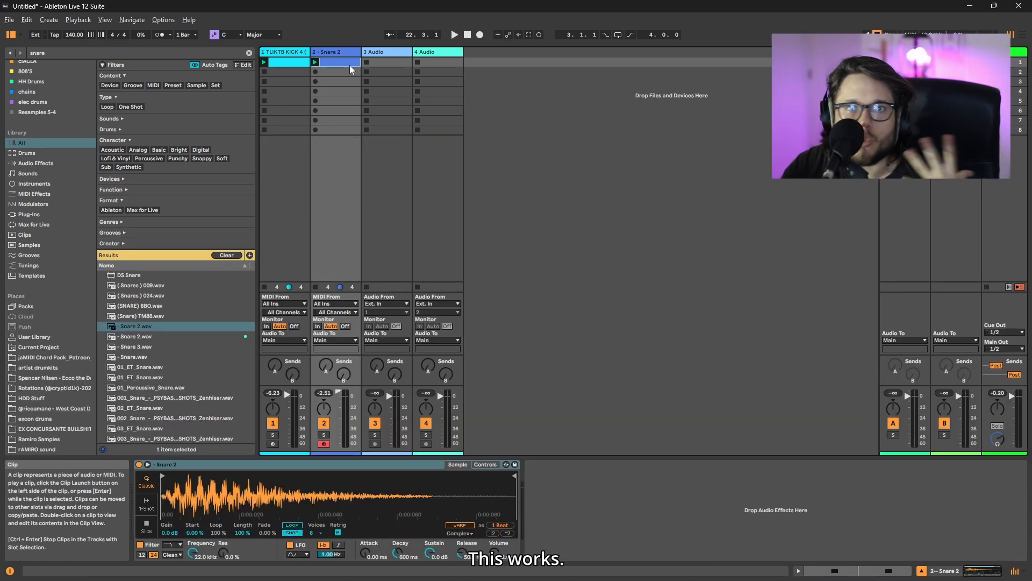
# Delete the kick and snare MIDI tracks, leaving only the audio tracks, and collapse the Clip View.
pyautogui.click(299, 60)
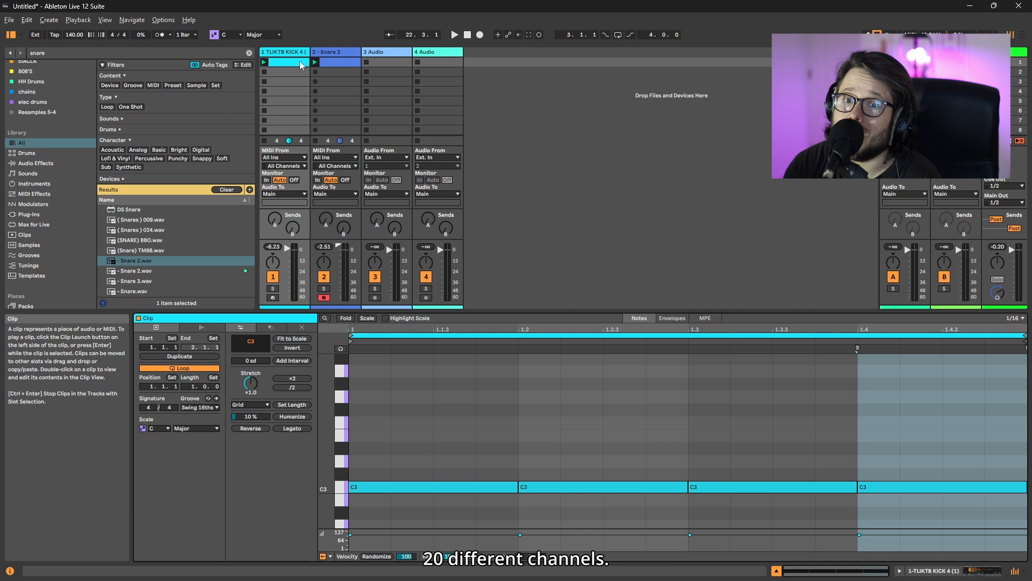
pyautogui.press('Delete')
pyautogui.press('Delete')
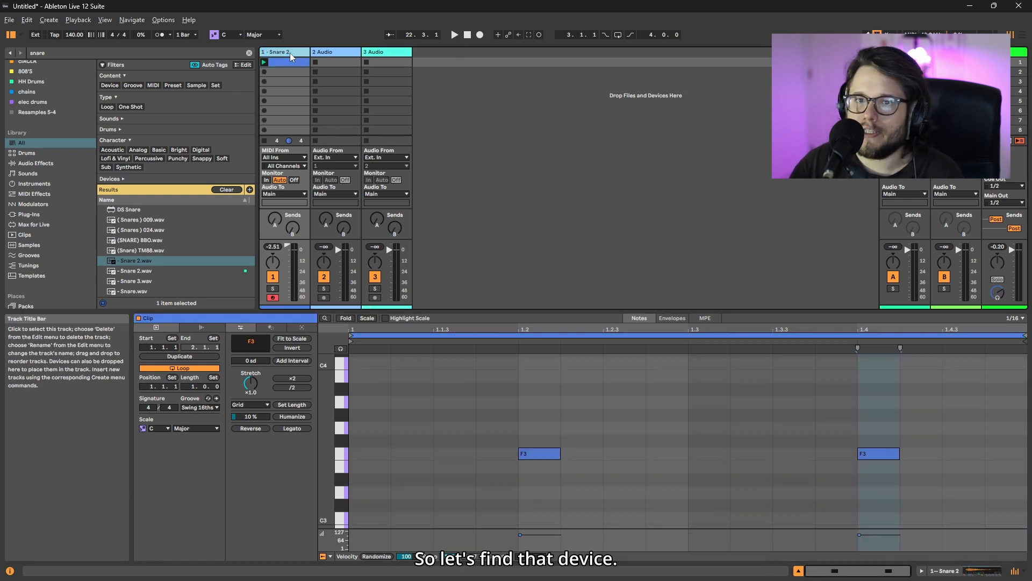
pyautogui.moveTo(272, 312); pyautogui.dragTo(258, 568)
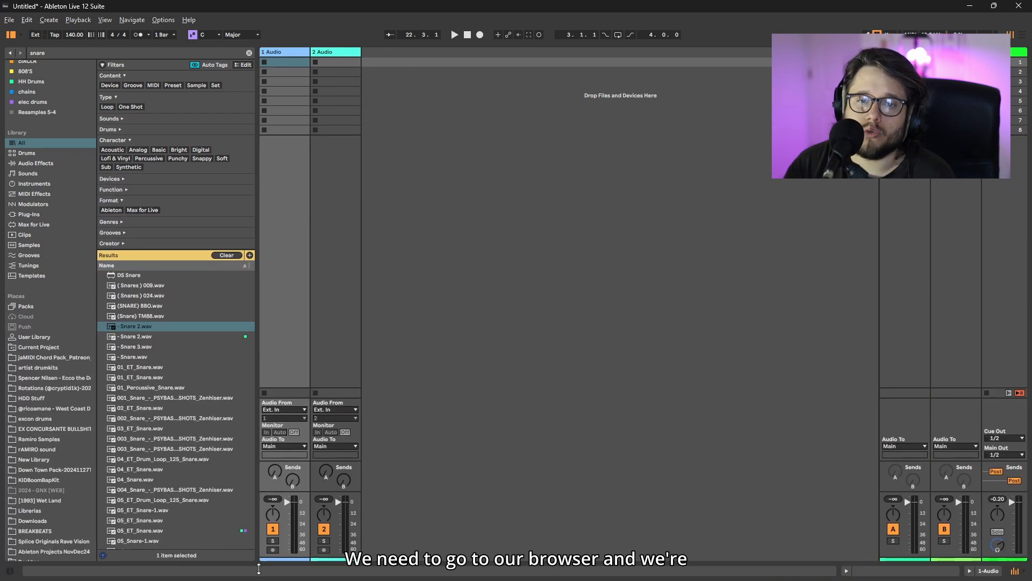
# Try loading Drum Rack from the Drums library onto the audio tracks, and place it in the empty area as a new track.
pyautogui.click(31, 153)
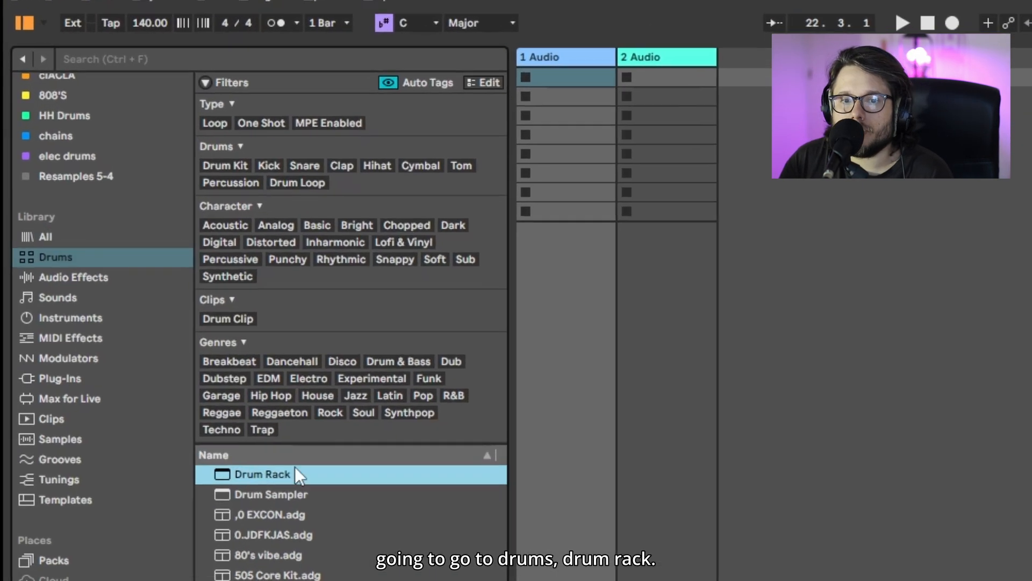
pyautogui.moveTo(261, 480); pyautogui.dragTo(584, 160)
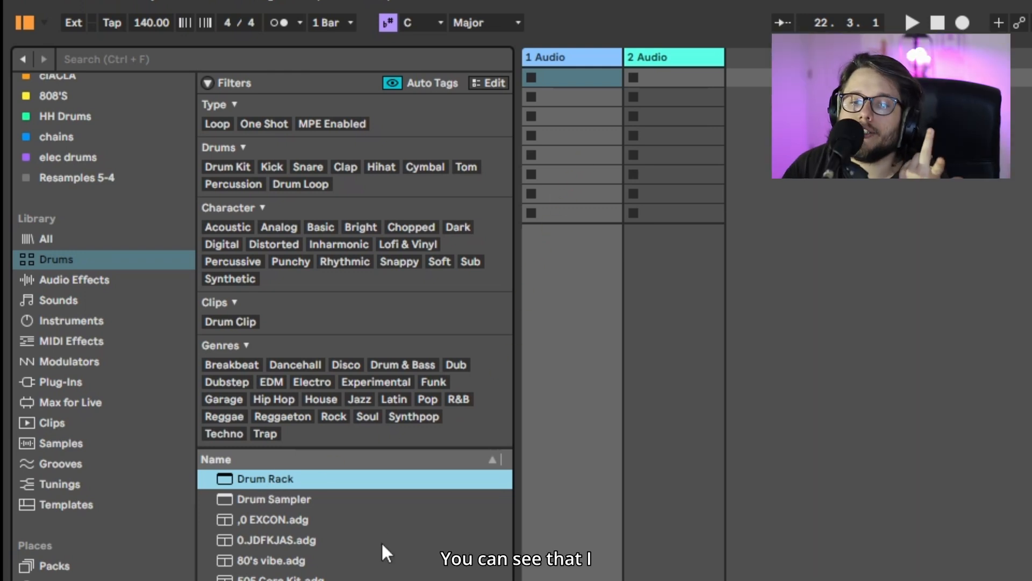
pyautogui.click(652, 52)
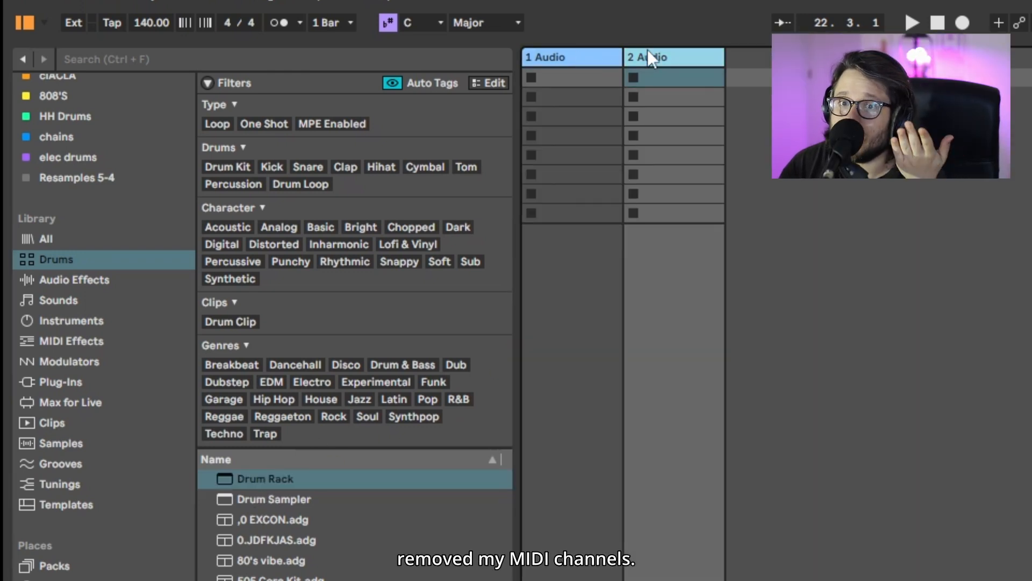
pyautogui.click(534, 255)
pyautogui.moveTo(281, 483); pyautogui.dragTo(563, 214)
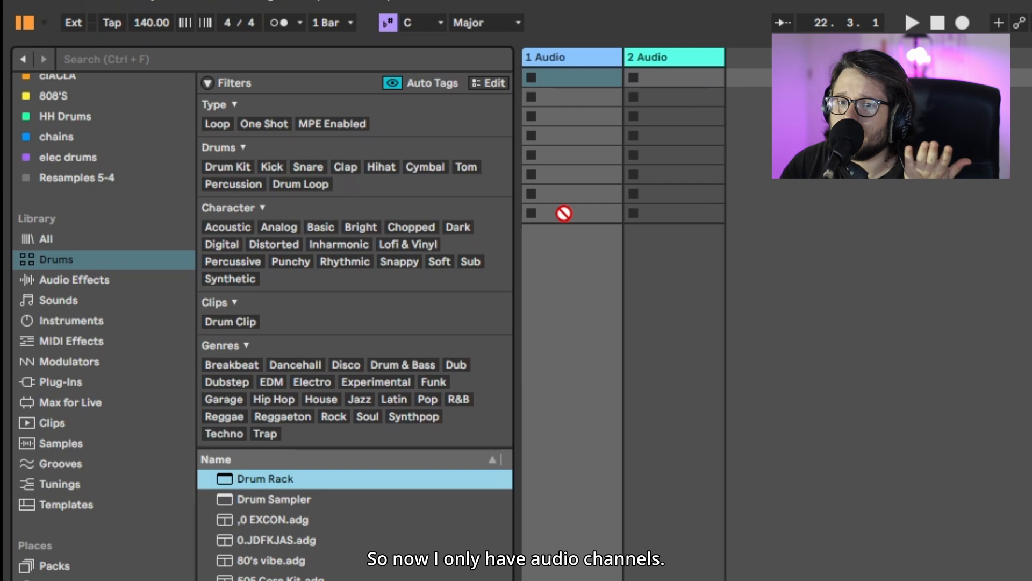
pyautogui.moveTo(275, 480); pyautogui.dragTo(599, 180)
pyautogui.moveTo(260, 483); pyautogui.dragTo(632, 211)
pyautogui.moveTo(305, 473); pyautogui.dragTo(736, 192)
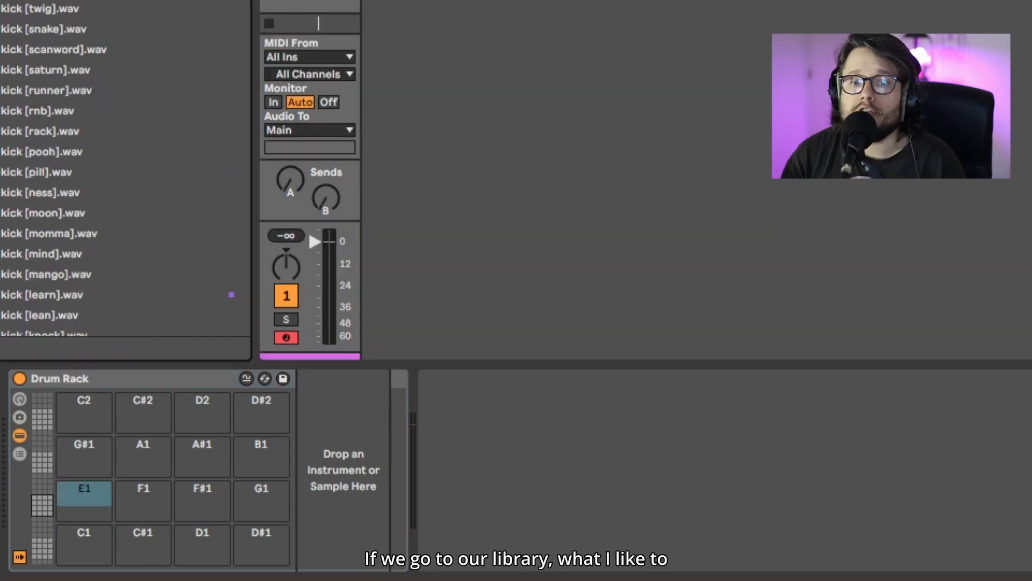
# Load kick [saturn].wav, kick [rnb].wav and kick [mind].wav from Kicks-A onto Drum Rack pads C1, C#1 and D1.
pyautogui.click(148, 229)
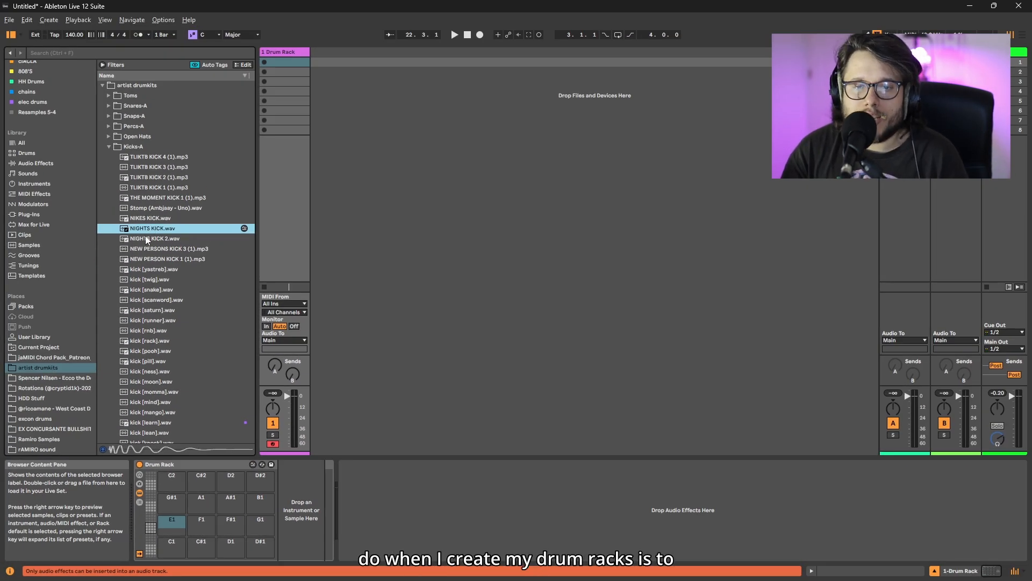
pyautogui.click(148, 310)
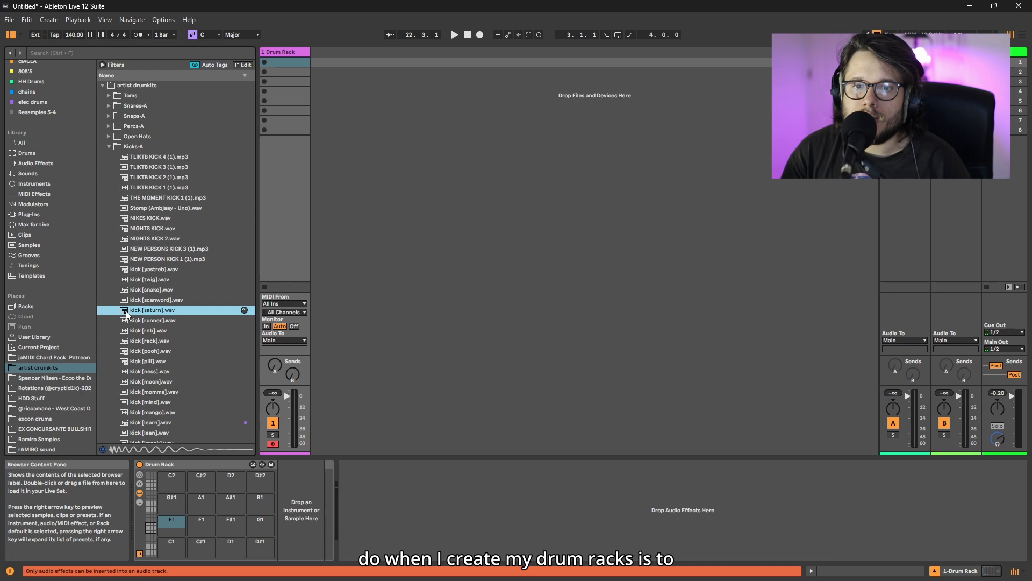
pyautogui.moveTo(186, 489); pyautogui.dragTo(172, 545)
pyautogui.click(138, 331)
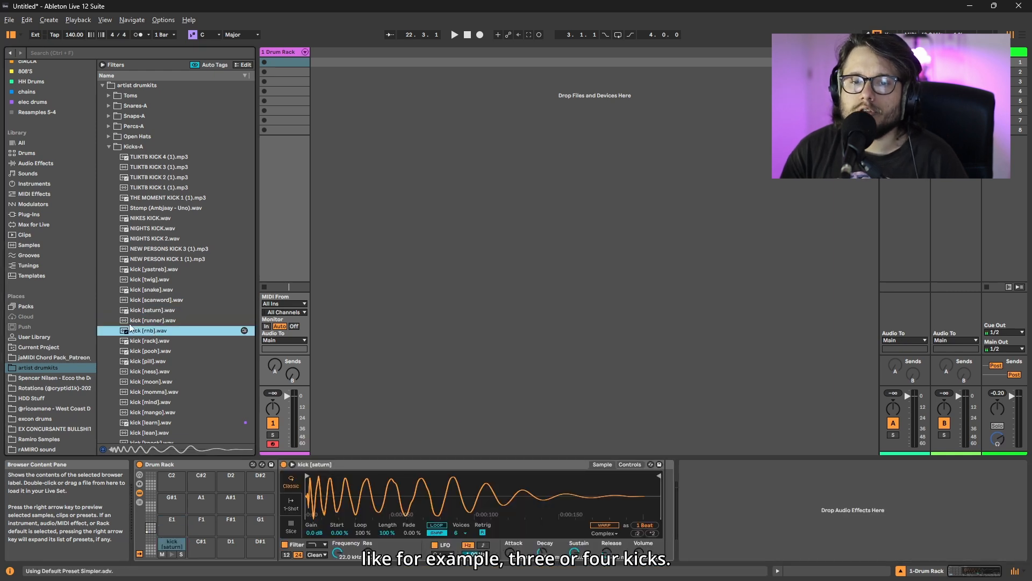
pyautogui.moveTo(136, 332); pyautogui.dragTo(210, 543)
pyautogui.moveTo(141, 402); pyautogui.dragTo(230, 543)
# Load snare [origins].wav, snare [kefir].wav and snare [ghast].wav from Snares-A onto pads E1, F1 and F#1.
pyautogui.scroll(2, 108, 199)
pyautogui.click(109, 147)
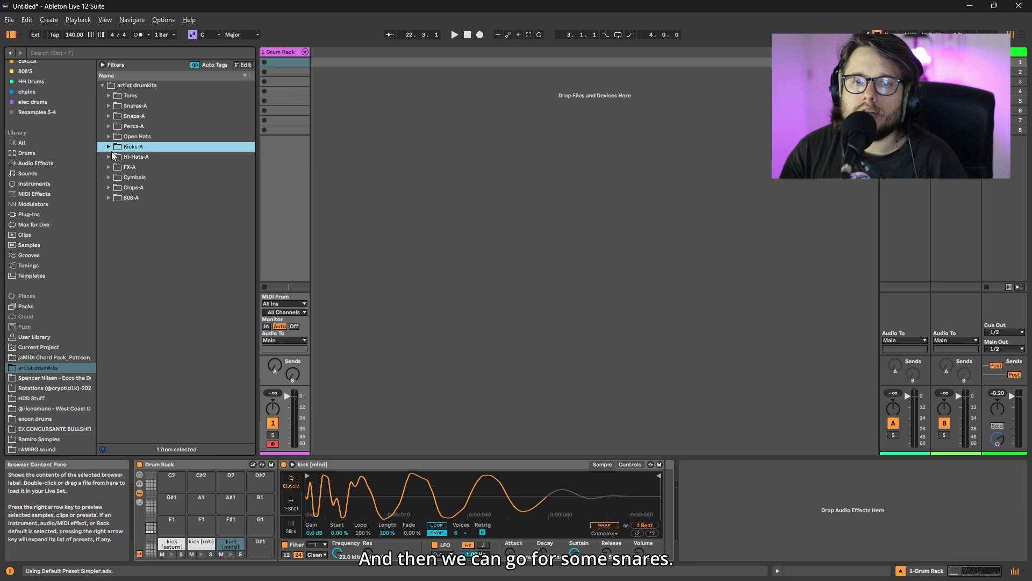
pyautogui.click(108, 106)
pyautogui.scroll(-5, 156, 241)
pyautogui.click(138, 326)
pyautogui.moveTo(186, 549); pyautogui.dragTo(173, 520)
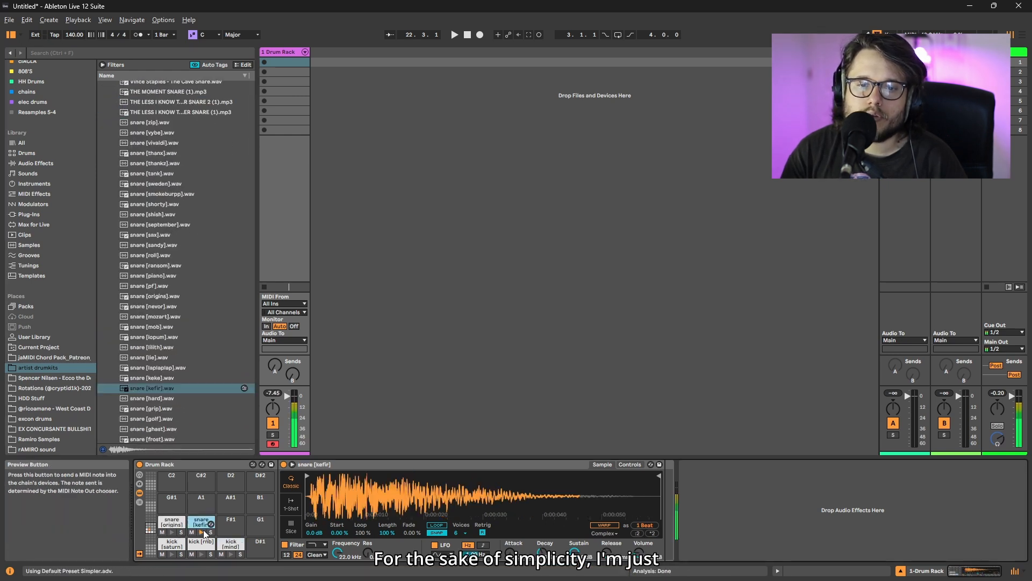
# Load oh [troll].wav, Hi-Hat 2 (Cardi B - Ring).wav and the Ed Sheeran Antisocial hi-hat from Hi-Hats-A onto pads G#1, A1 and A#1.
pyautogui.click(108, 106)
pyautogui.click(108, 157)
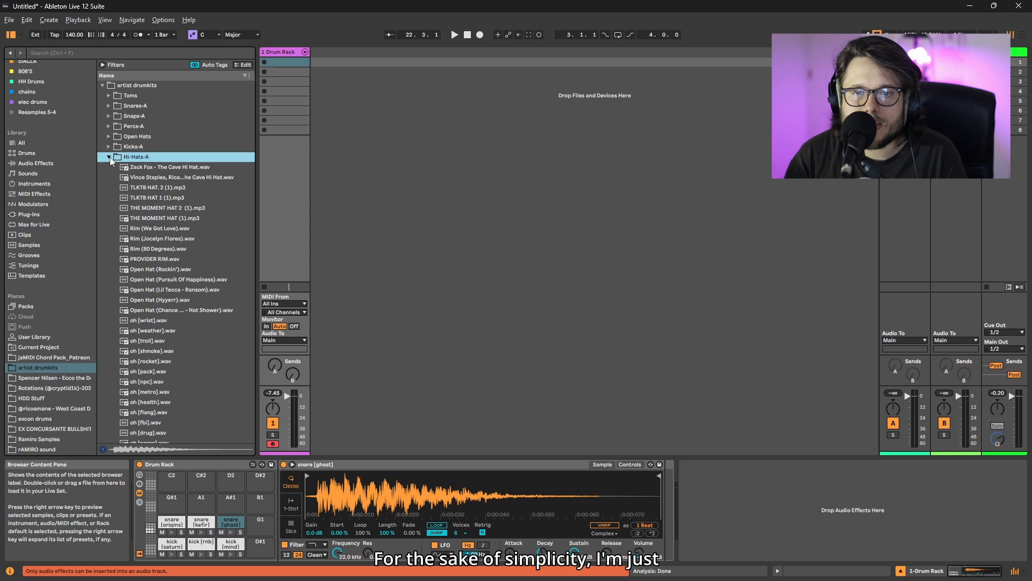
pyautogui.scroll(-2, 172, 384)
pyautogui.moveTo(147, 287); pyautogui.dragTo(172, 501)
pyautogui.scroll(-4, 145, 382)
pyautogui.click(153, 364)
pyautogui.scroll(-1, 153, 344)
pyautogui.moveTo(153, 319); pyautogui.dragTo(231, 502)
pyautogui.click(148, 381)
# Look at the Drum Rack's lowest pad range and return to the filled pads starting at C1.
pyautogui.moveTo(151, 528)
pyautogui.mouseDown()
pyautogui.moveTo(151, 500)
pyautogui.moveTo(151, 517)
pyautogui.mouseUp()
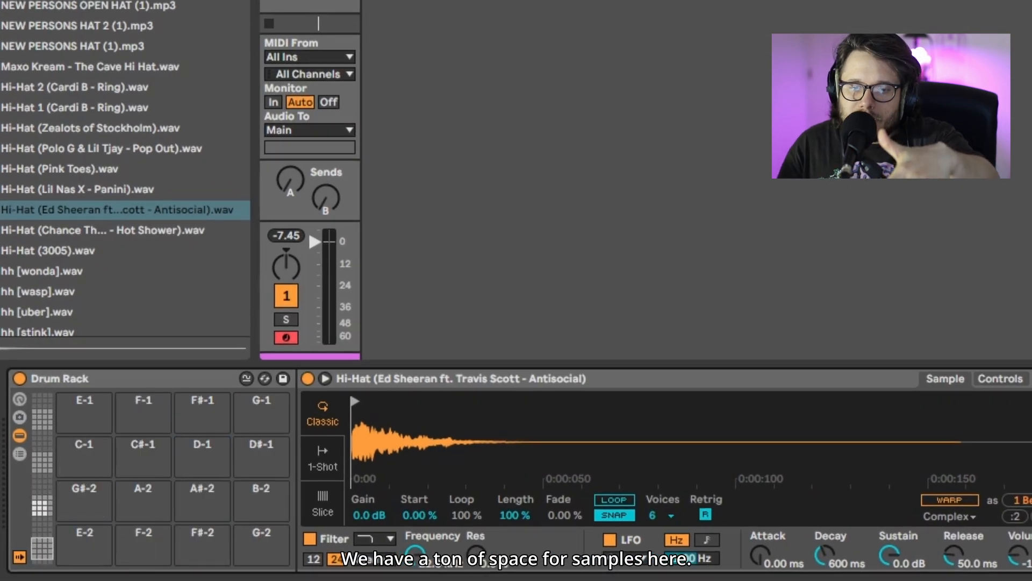
pyautogui.click(42, 508)
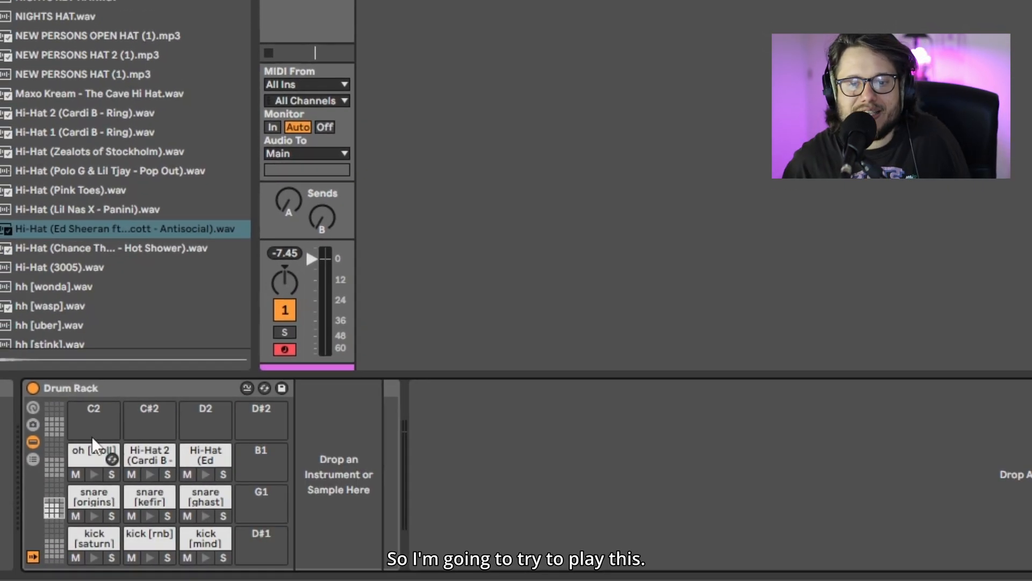
pyautogui.click(92, 435)
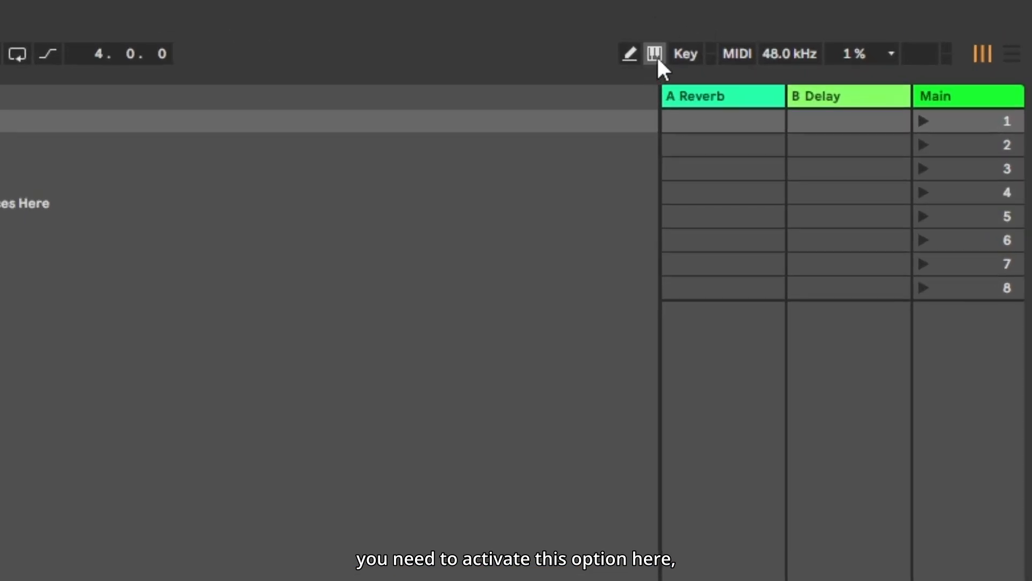
# Turn on the Computer MIDI Keyboard and switch it off again.
pyautogui.click(655, 54)
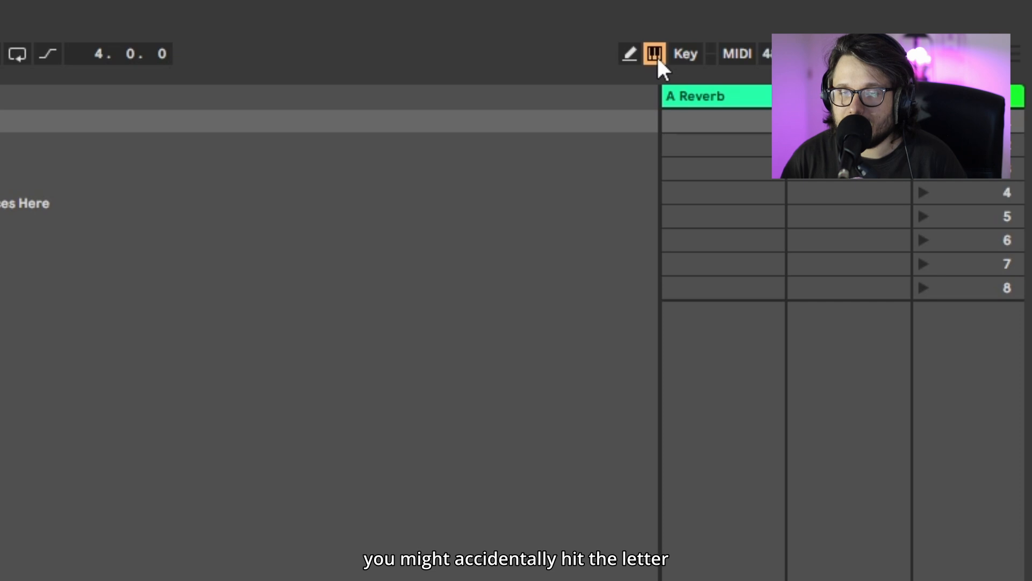
pyautogui.press('m')
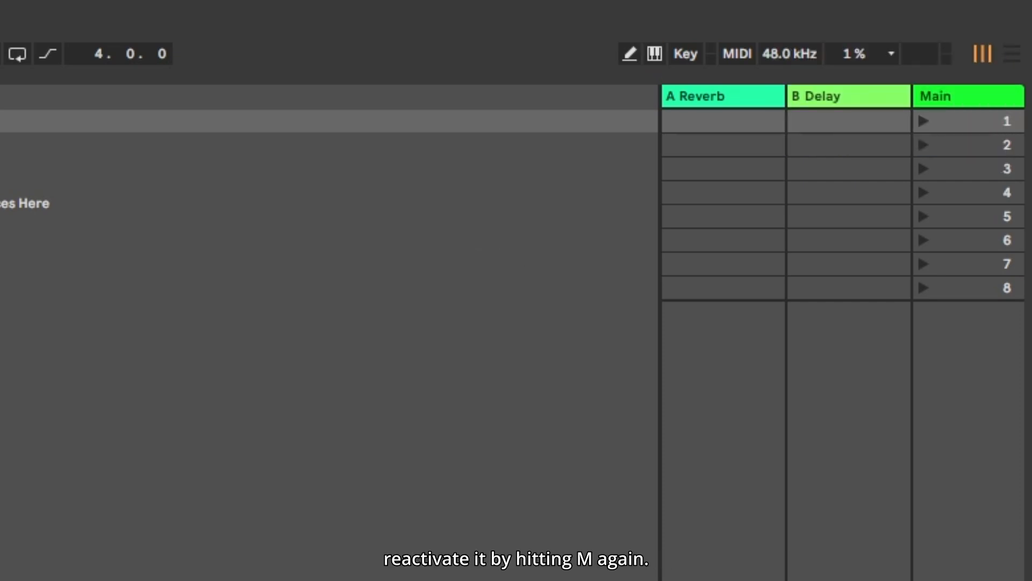
# Turn on the Computer MIDI Keyboard, shift it one octave down and play the kick [saturn] pad on C1.
pyautogui.press('m')
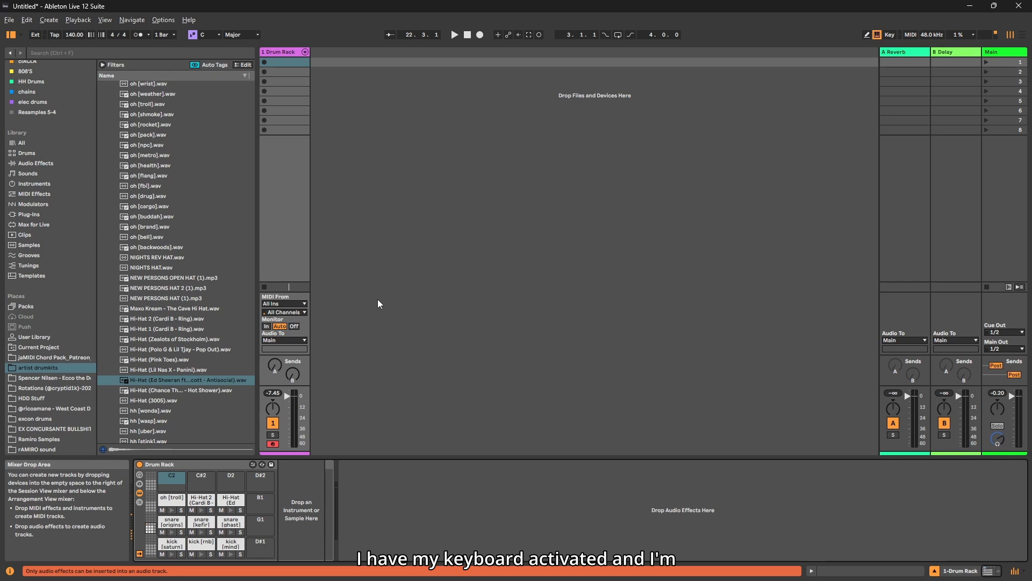
pyautogui.press('a')
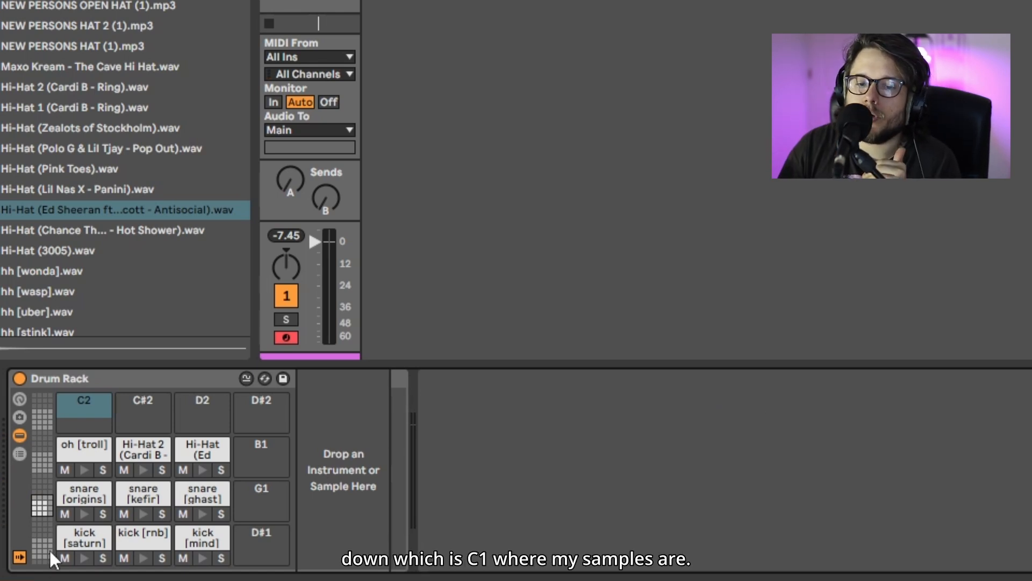
pyautogui.click(76, 542)
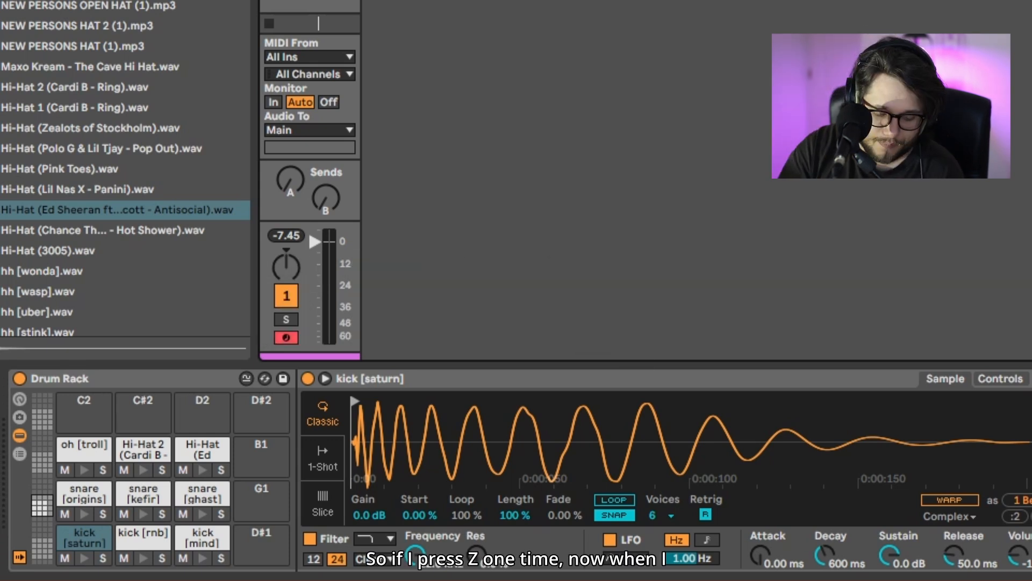
pyautogui.press('a')
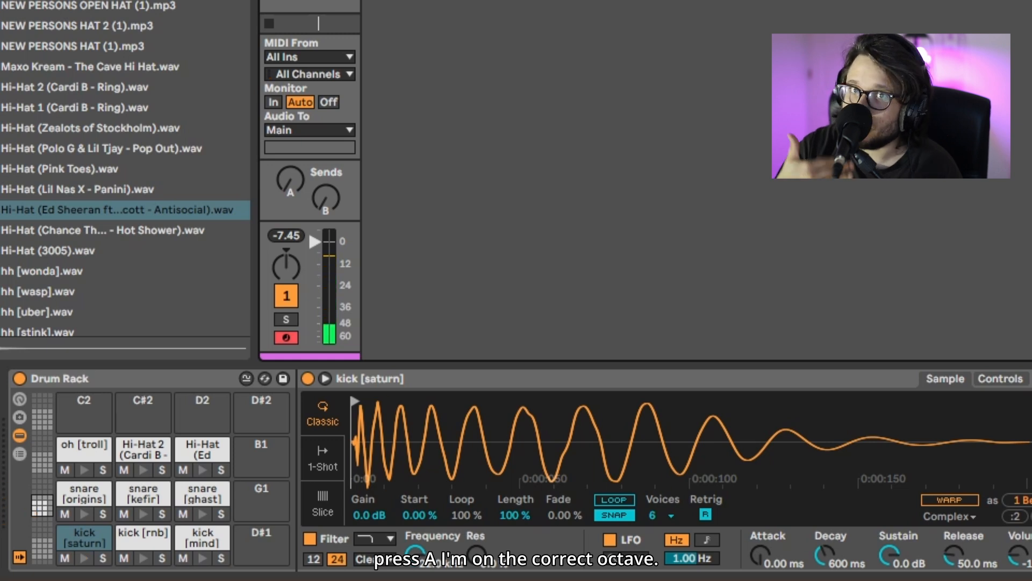
# Play the kit from the computer keyboard, alternating the kick [saturn] and Hi-Hat 2 pads.
pyautogui.hotkey('shift', 'Tab')
pyautogui.hotkey('shift', 'Tab')
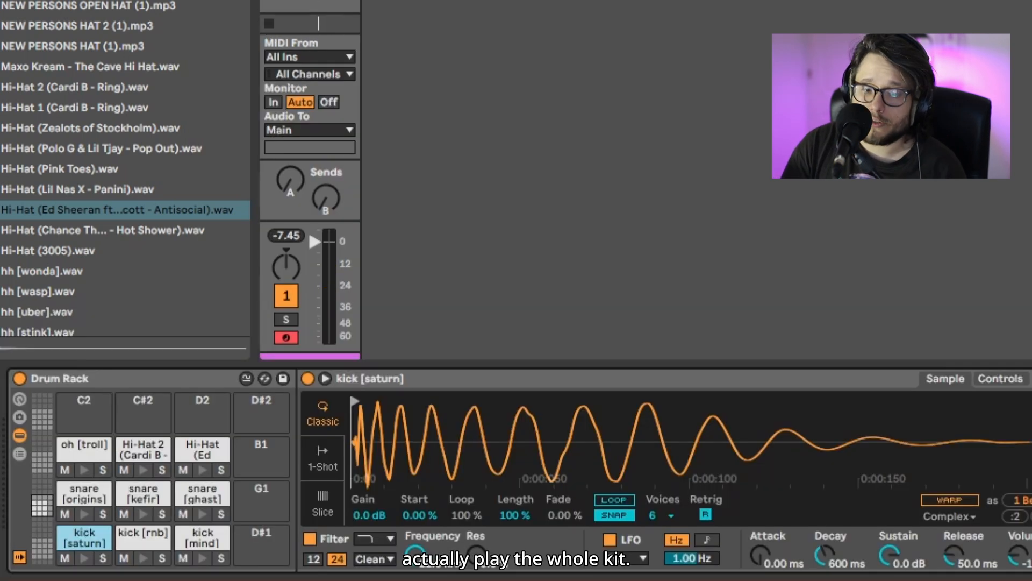
pyautogui.press('a')
pyautogui.press('h')
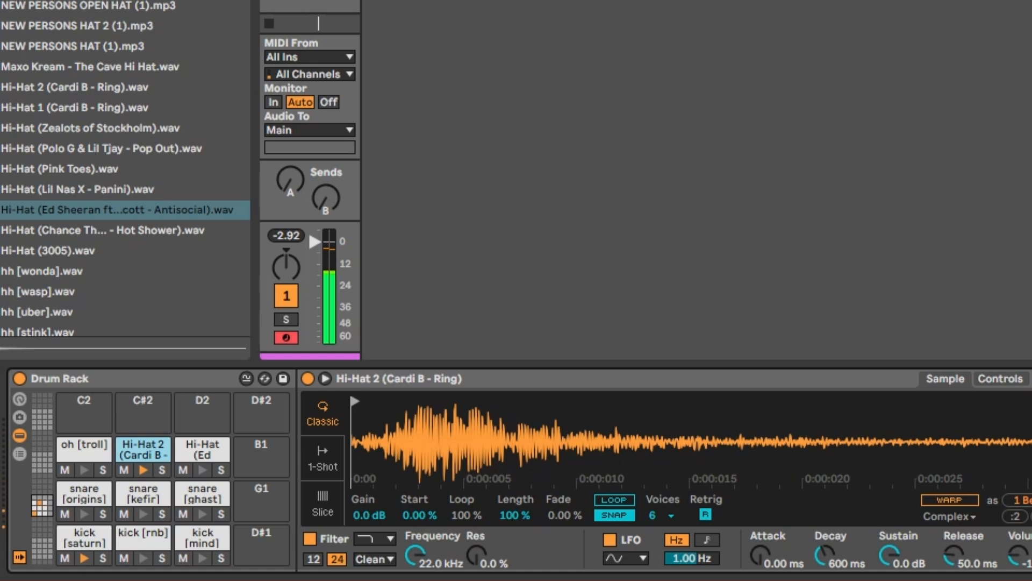
pyautogui.press('t')
pyautogui.press('a')
pyautogui.press('h')
pyautogui.press('a')
pyautogui.press('h')
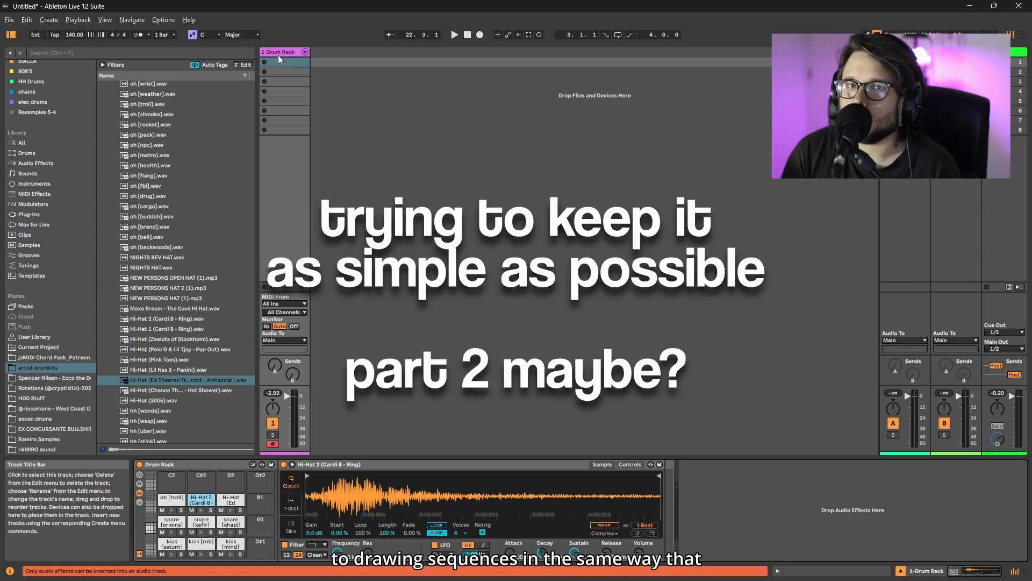
# Create an empty MIDI clip in the Drum Rack track's first slot and enlarge its note editor.
pyautogui.click(300, 63)
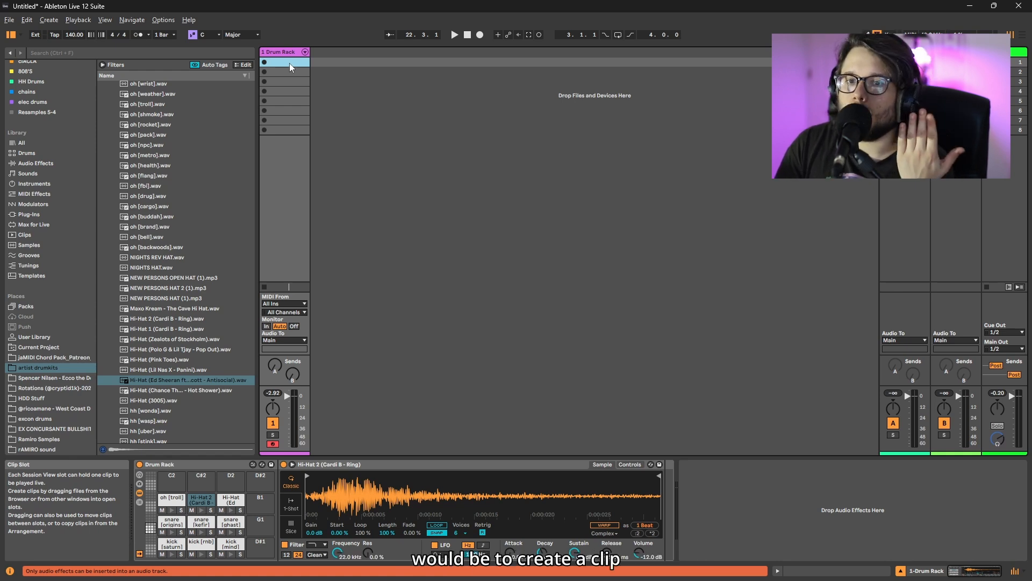
pyautogui.doubleClick(289, 63)
pyautogui.moveTo(389, 437); pyautogui.dragTo(392, 270)
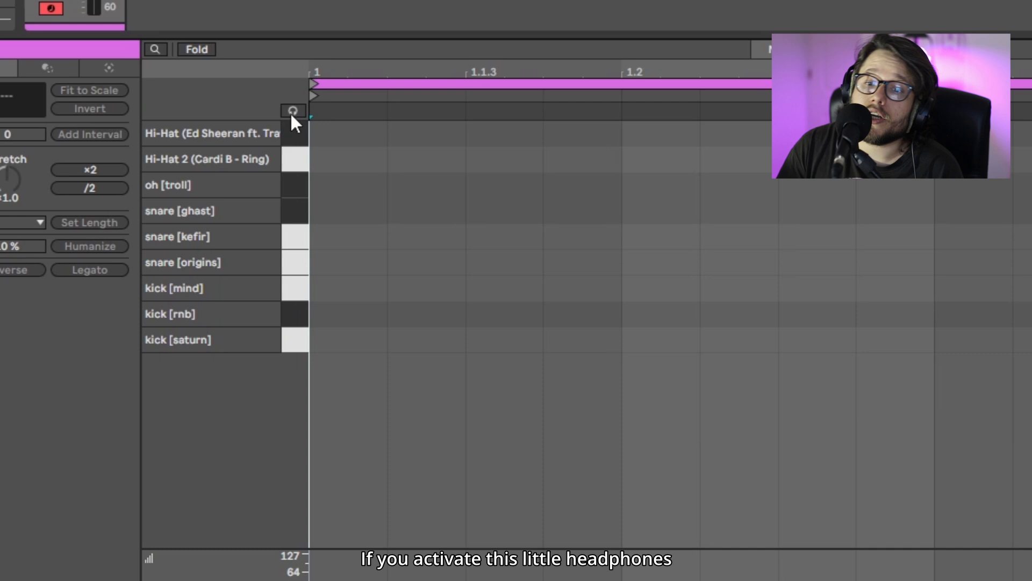
# Audition the kit's kick, snare and hat rows with note preview and place a kick [saturn] note at 1.1.1.
pyautogui.click(395, 309)
pyautogui.click(292, 347)
pyautogui.click(298, 237)
pyautogui.click(295, 161)
pyautogui.click(299, 185)
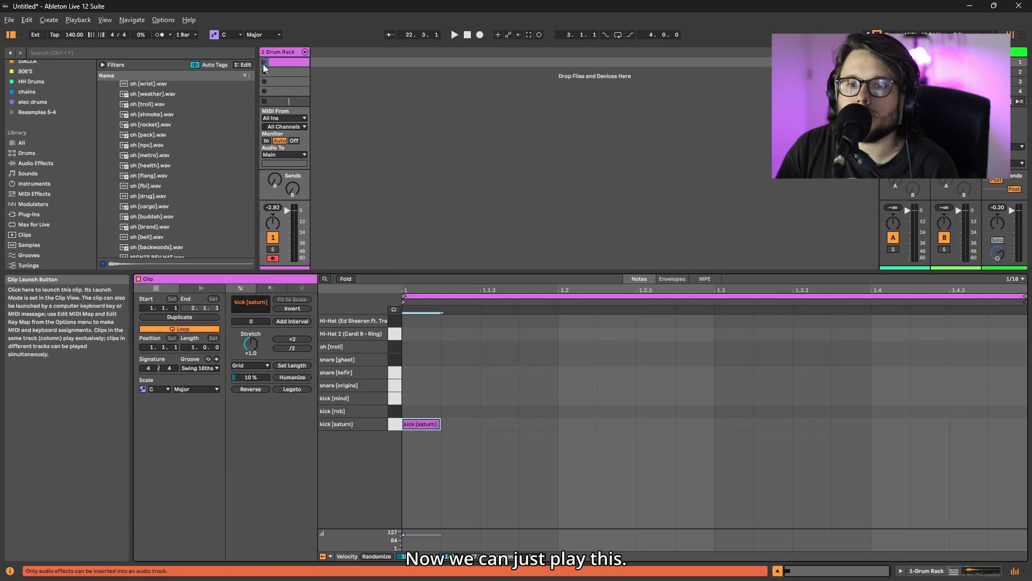
# Launch the clip and add kick [saturn] notes at 1.2.3 and 1.4.
pyautogui.click(263, 63)
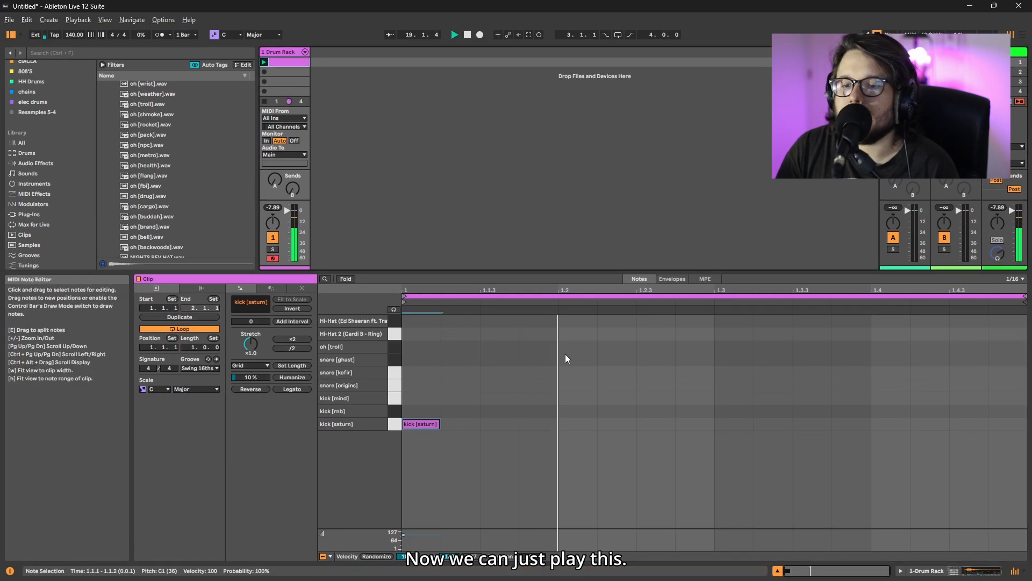
pyautogui.doubleClick(537, 422)
pyautogui.doubleClick(584, 398)
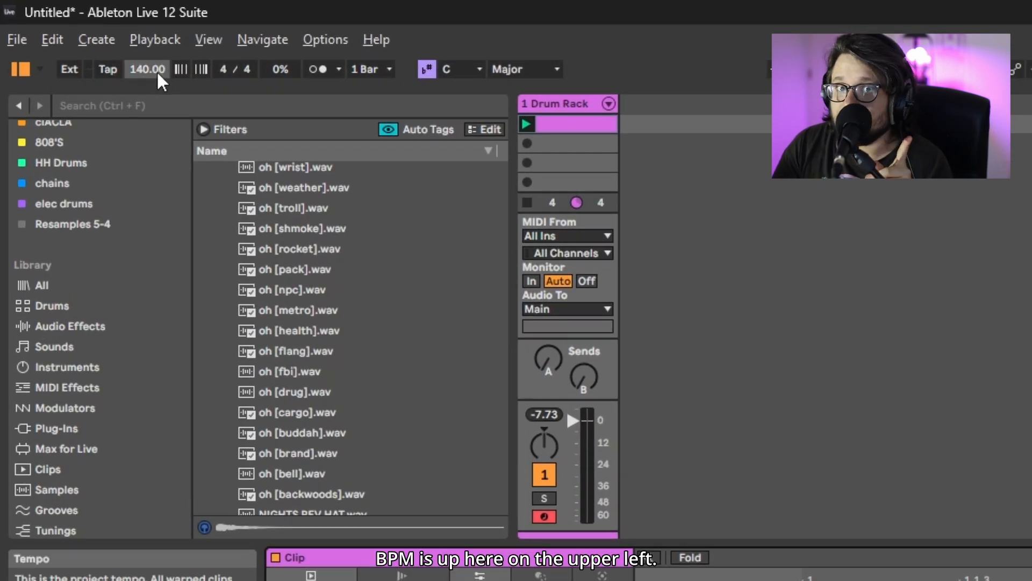
# Try a tempo of 120 BPM and set it back to 140 BPM.
pyautogui.click(142, 71)
pyautogui.moveTo(150, 83); pyautogui.dragTo(150, 105)
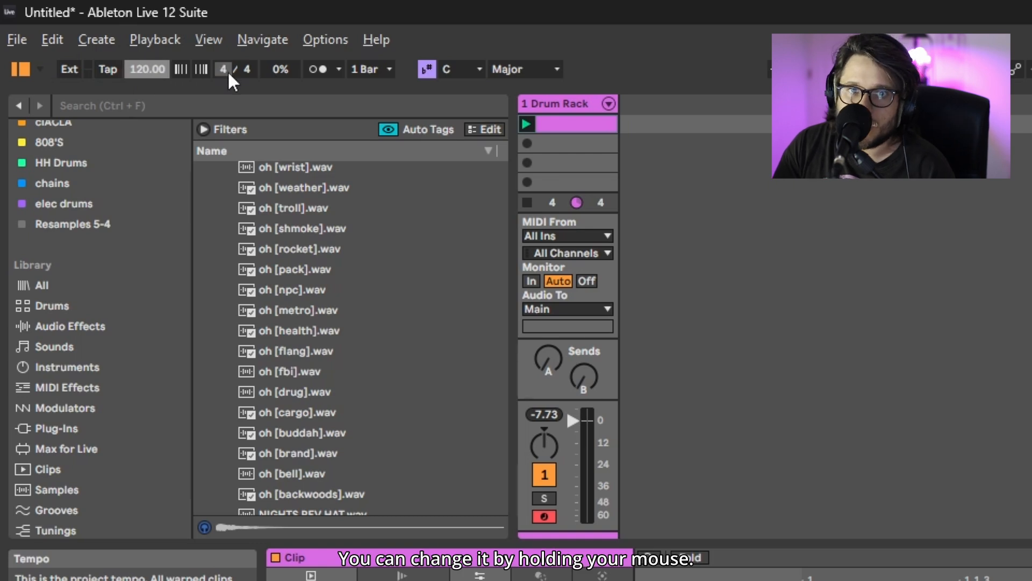
pyautogui.write('140')
pyautogui.press('Return')
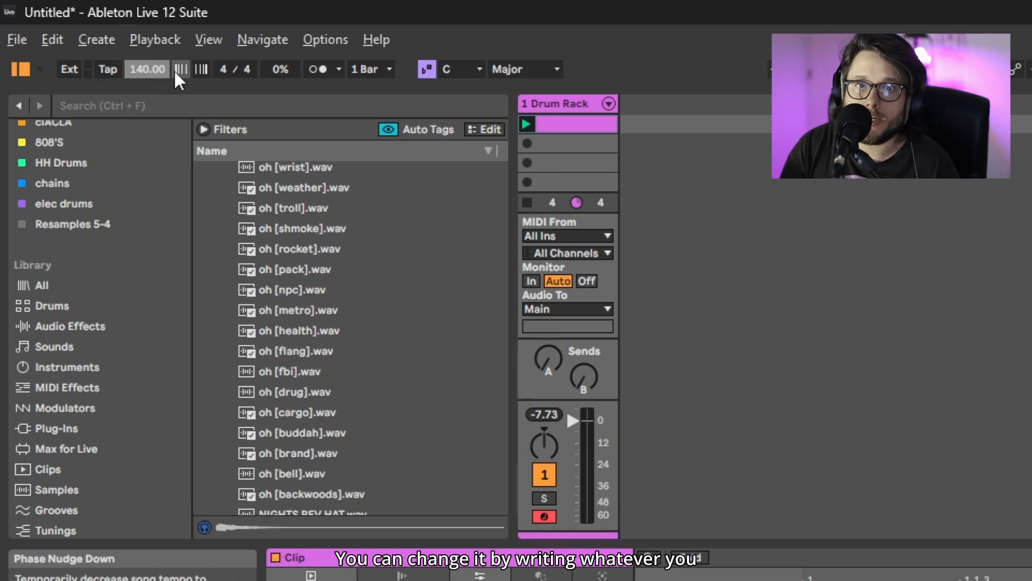
# Turn on the metronome to hear it with the clip and stop playback.
pyautogui.click(319, 69)
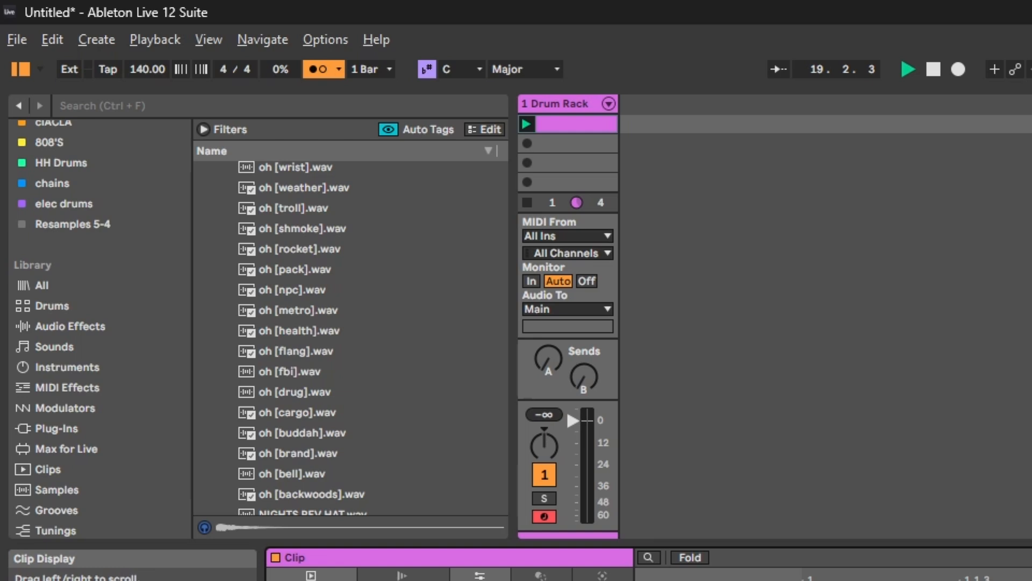
pyautogui.press('space')
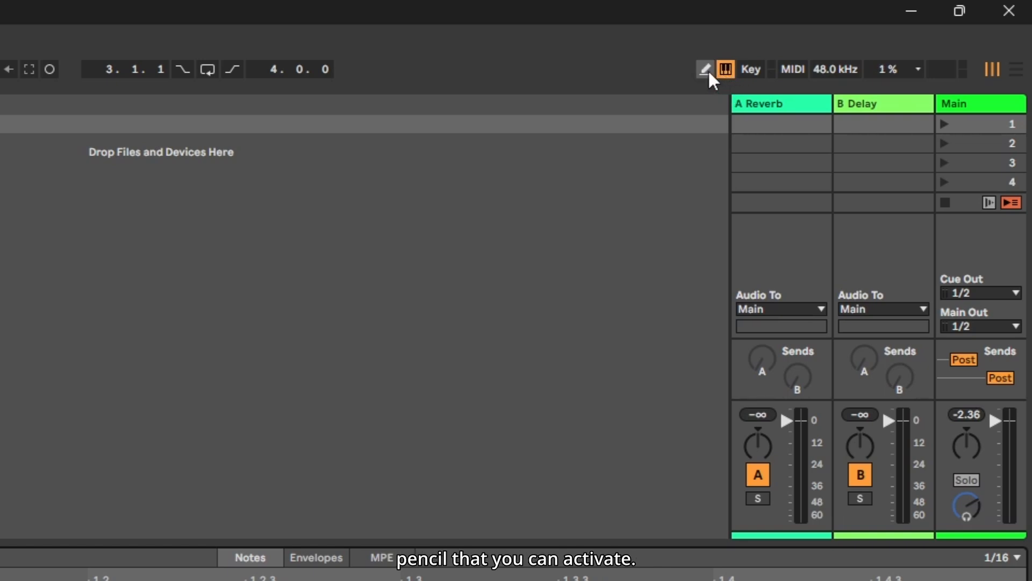
# Turn on Draw Mode and paint runs of 1/16 snare, oh [troll] and hi-hat notes across the clip.
pyautogui.click(706, 68)
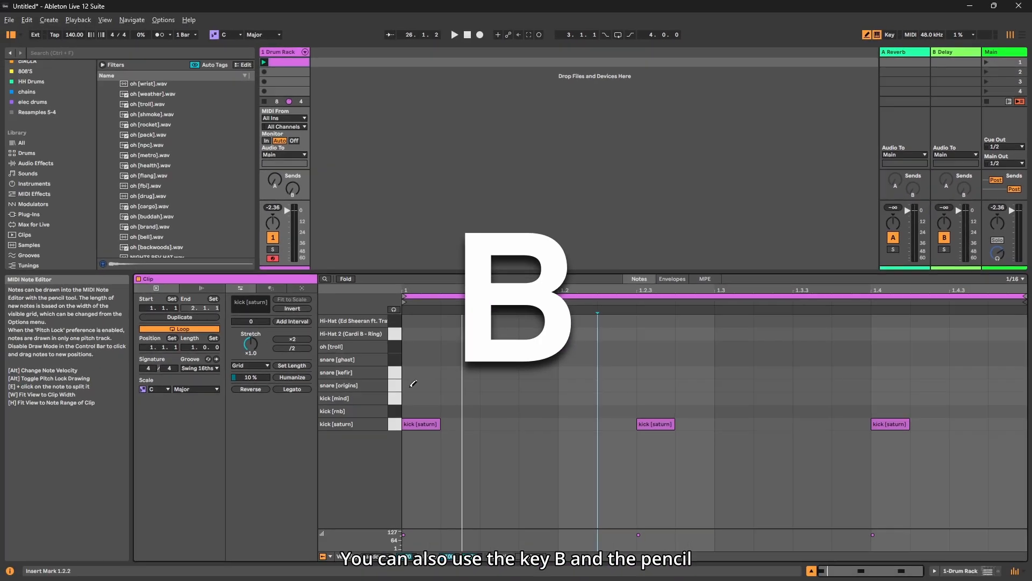
pyautogui.moveTo(413, 385); pyautogui.dragTo(968, 348)
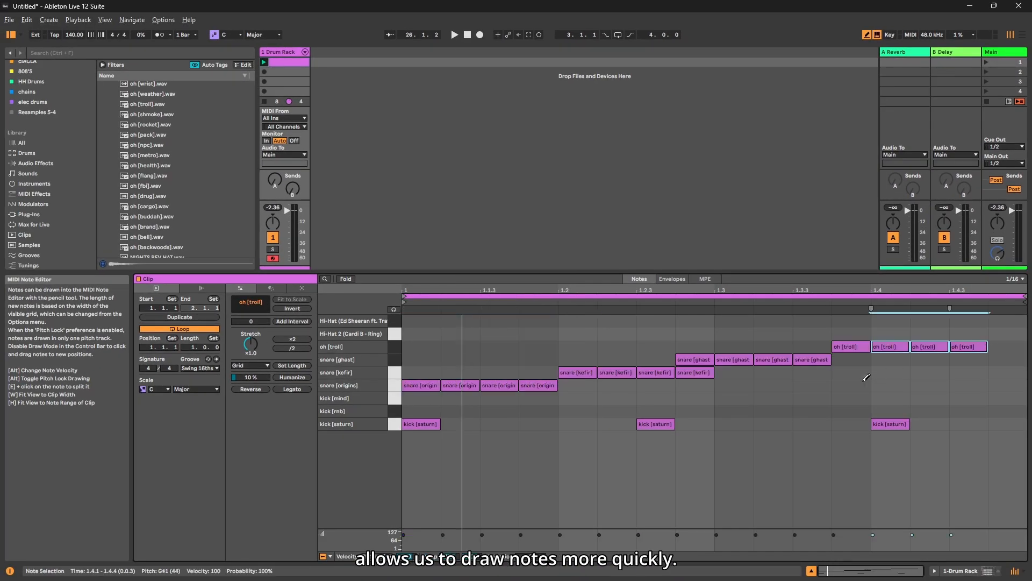
pyautogui.moveTo(408, 333); pyautogui.dragTo(543, 333)
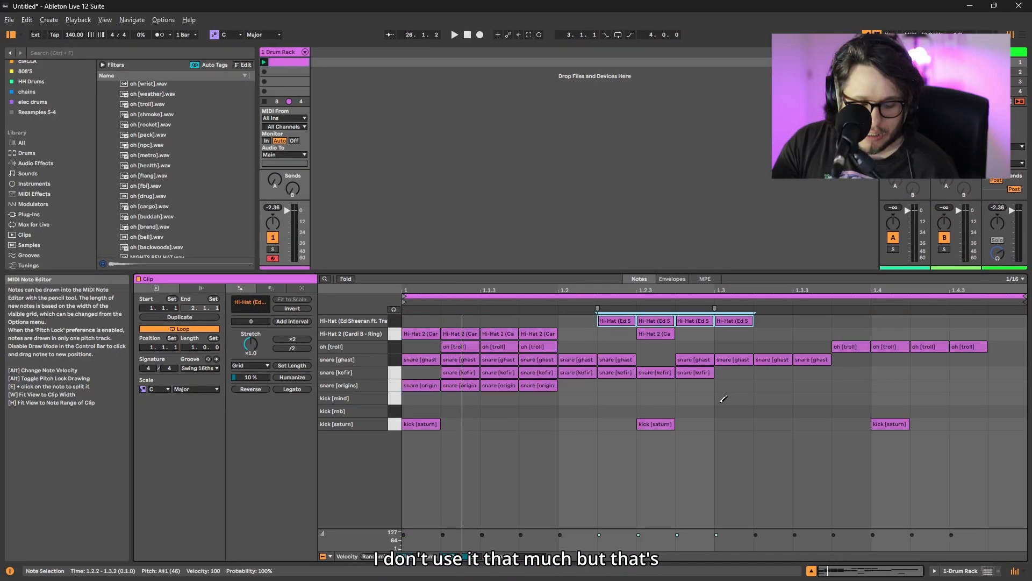
# Undo all the painted snare and hat notes, keeping only the three kick [saturn] notes.
pyautogui.hotkey('ctrl', 'z')
pyautogui.hotkey('ctrl', 'z')
pyautogui.hotkey('ctrl', 'z')
pyautogui.hotkey('ctrl', 'z')
pyautogui.hotkey('ctrl', 'z')
pyautogui.hotkey('ctrl', 'z')
pyautogui.hotkey('ctrl', 'z')
pyautogui.hotkey('ctrl', 'z')
pyautogui.hotkey('ctrl', 'z')
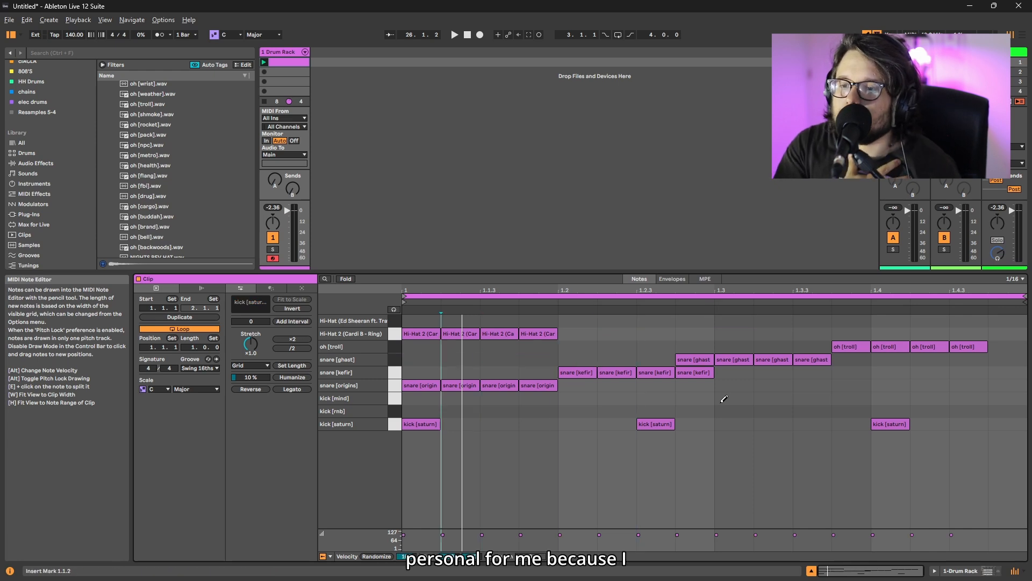
pyautogui.hotkey('ctrl', 'z')
pyautogui.hotkey('ctrl', 'z')
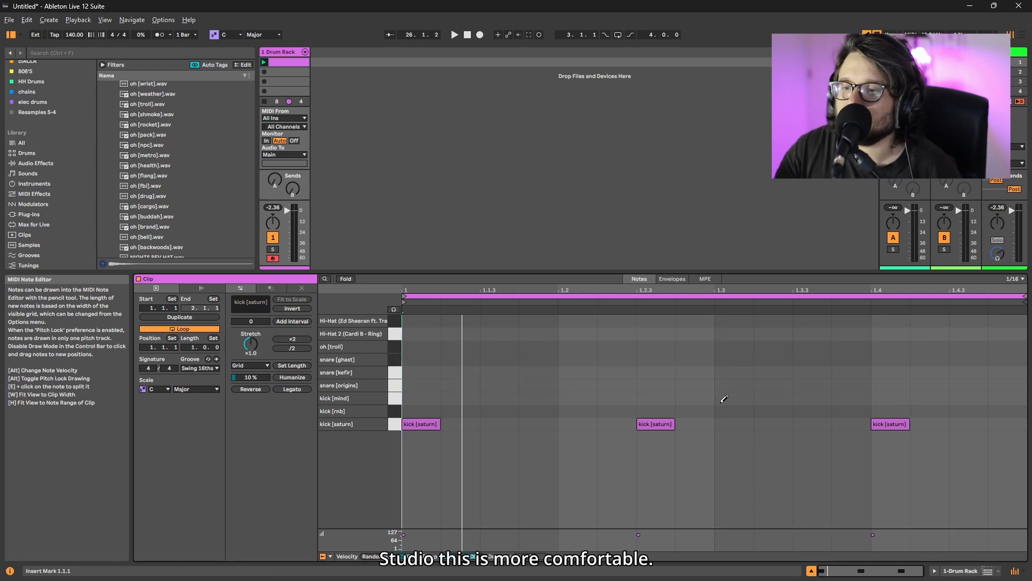
pyautogui.click(500, 385)
pyautogui.click(774, 359)
pyautogui.doubleClick(590, 372)
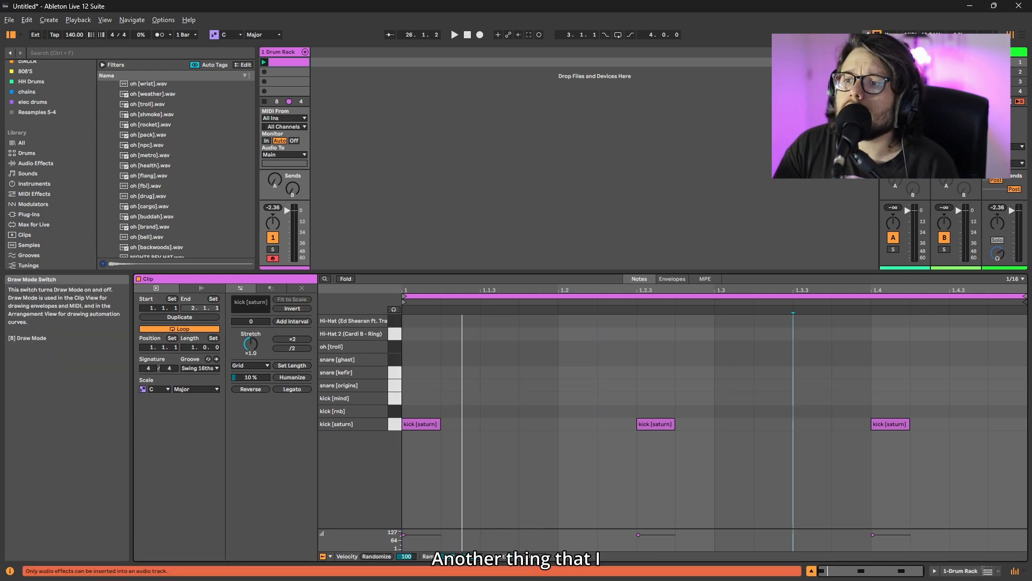
# Turn off Draw Mode and add an oh [troll] note at 1.1.1.
pyautogui.click(867, 34)
pyautogui.doubleClick(420, 347)
pyautogui.moveTo(557, 344); pyautogui.dragTo(405, 353)
pyautogui.click(573, 347)
pyautogui.click(753, 348)
pyautogui.click(894, 350)
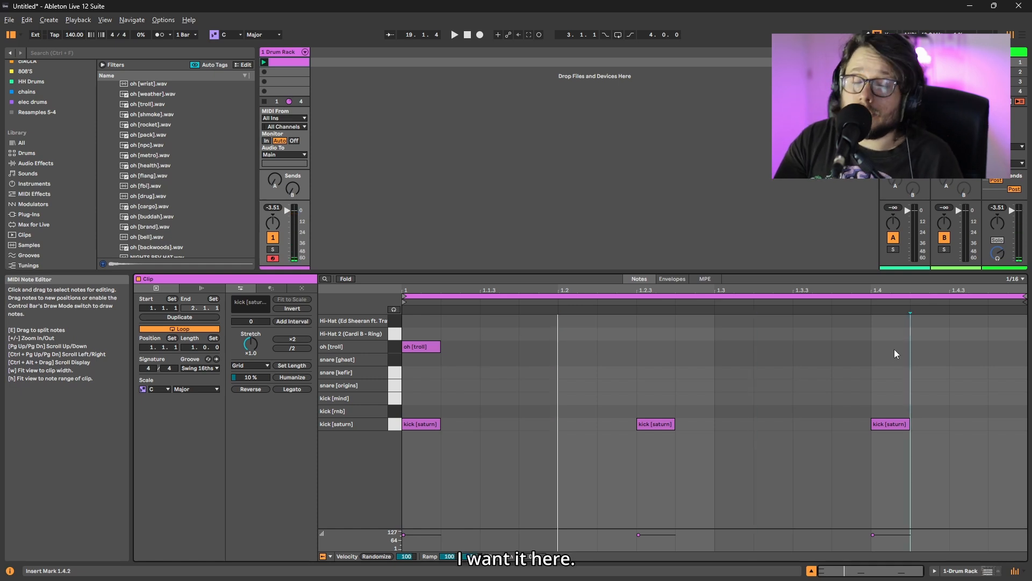
# Select the first beat of the oh [troll] row and duplicate it onto beats 1.2, 1.3 and 1.4.
pyautogui.moveTo(557, 332); pyautogui.dragTo(517, 375)
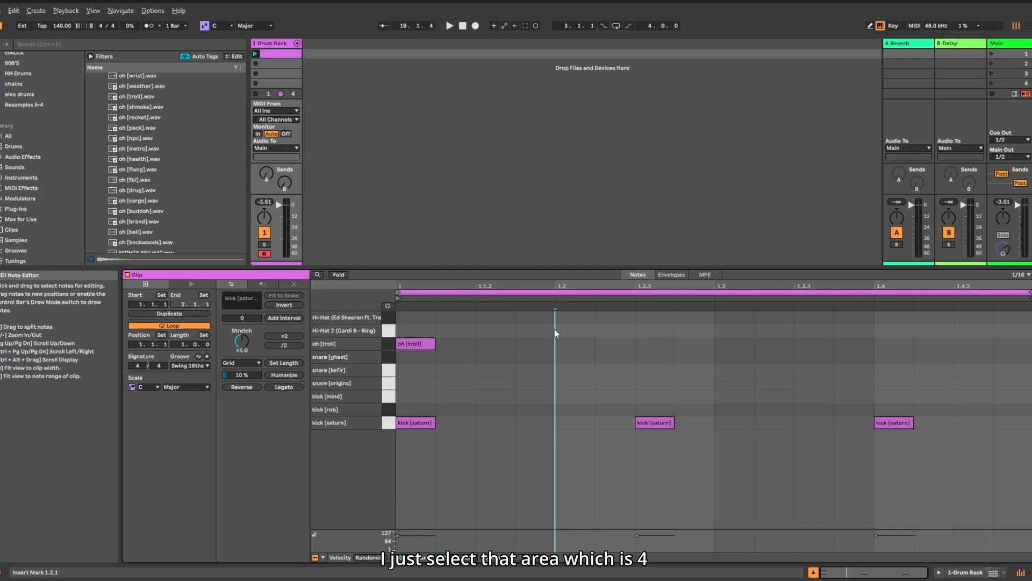
pyautogui.moveTo(359, 265); pyautogui.dragTo(76, 287)
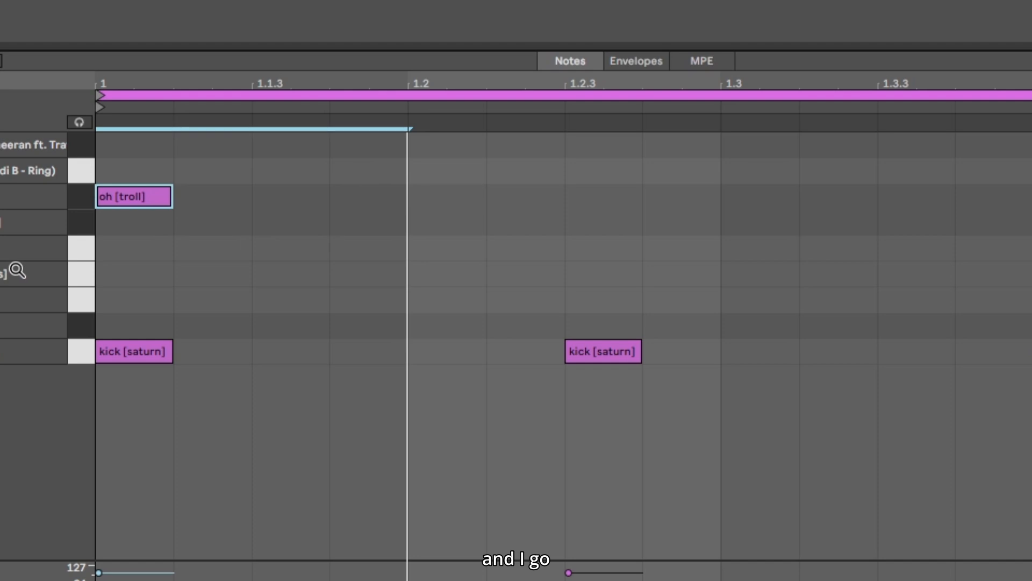
pyautogui.hotkey('ctrl', 'd')
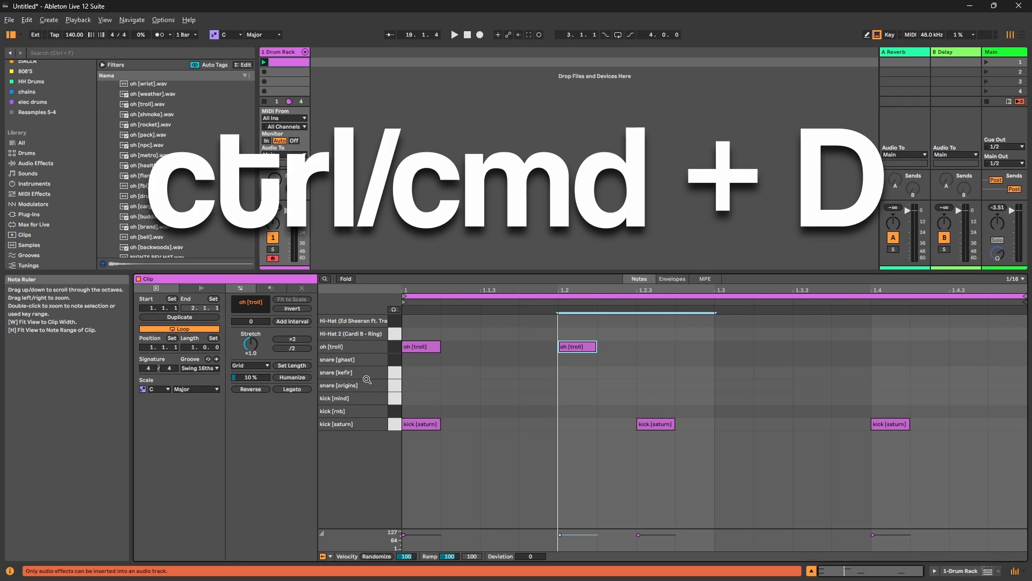
pyautogui.hotkey('ctrl', 'd')
pyautogui.hotkey('ctrl', 'd')
# Play the clip and fill the Ed Sheeran hi-hat row with notes on every eighth by duplicating.
pyautogui.press('space')
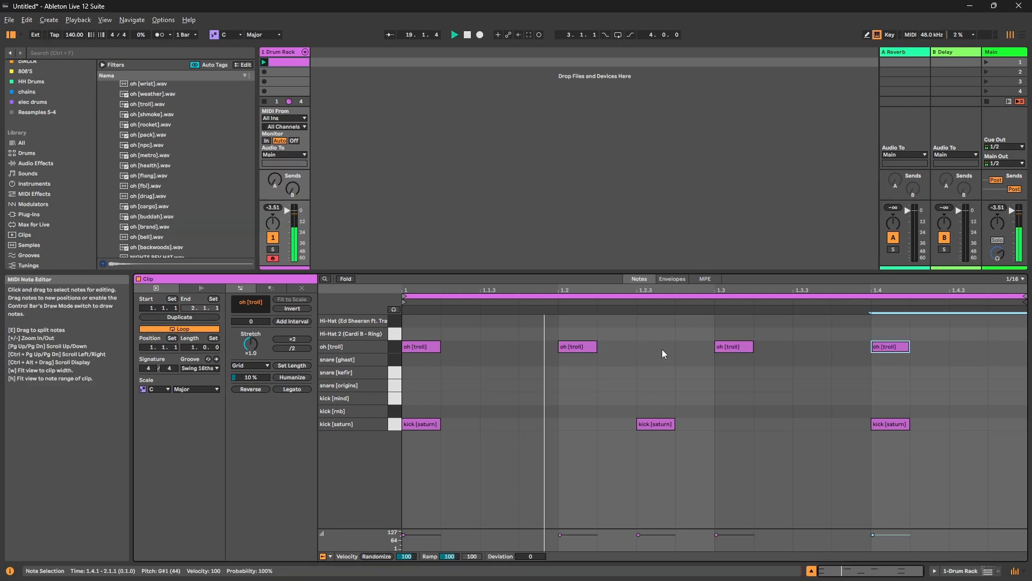
pyautogui.hotkey('ctrl', 'd')
pyautogui.hotkey('ctrl', 'd')
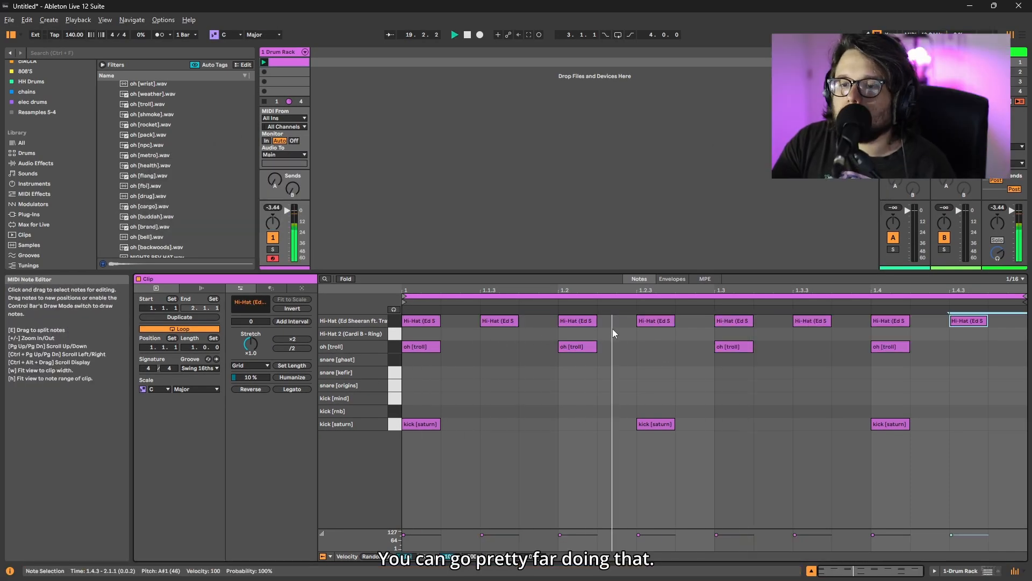
# Narrow the grid to 1/32 and turn the last hi-hat note at 1.4.3 into a roll of four short duplicated notes.
pyautogui.click(824, 349)
pyautogui.click(982, 324)
pyautogui.hotkey('ctrl', '1')
pyautogui.moveTo(986, 324); pyautogui.dragTo(966, 324)
pyautogui.hotkey('ctrl', 'd')
pyautogui.hotkey('ctrl', 'd')
pyautogui.hotkey('ctrl', 'd')
# Widen the grid to 1/8 and add snare [origins] notes at 1.1.3, 1.3 and 1.4.3.
pyautogui.click(500, 412)
pyautogui.hotkey('ctrl', '2')
pyautogui.hotkey('ctrl', '2')
pyautogui.doubleClick(503, 385)
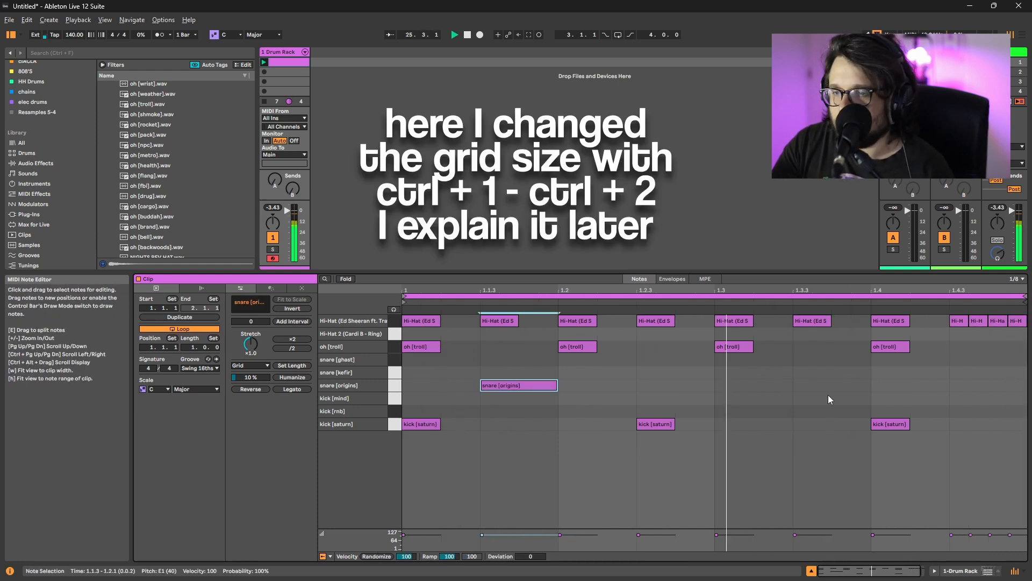
pyautogui.doubleClick(784, 386)
pyautogui.doubleClick(961, 388)
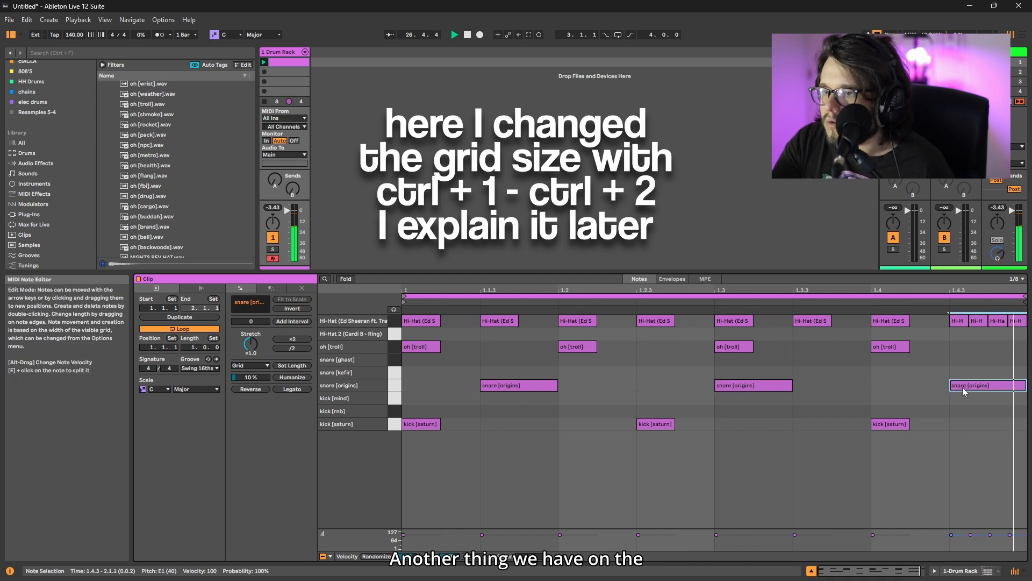
# Stop playback and enlarge the velocity lane below the clip's notes.
pyautogui.click(962, 418)
pyautogui.press('space')
pyautogui.click(688, 460)
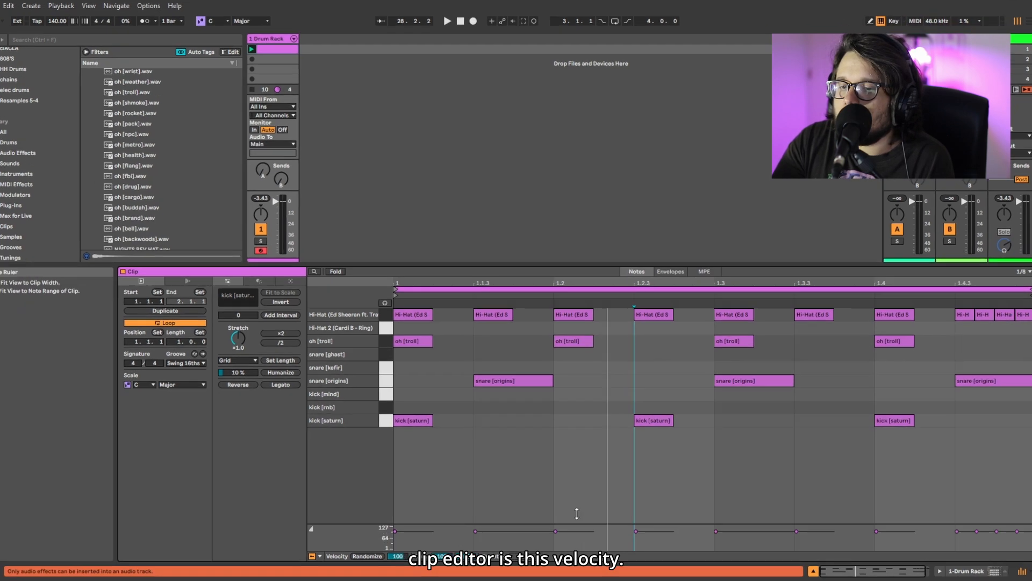
pyautogui.moveTo(577, 514); pyautogui.dragTo(577, 468)
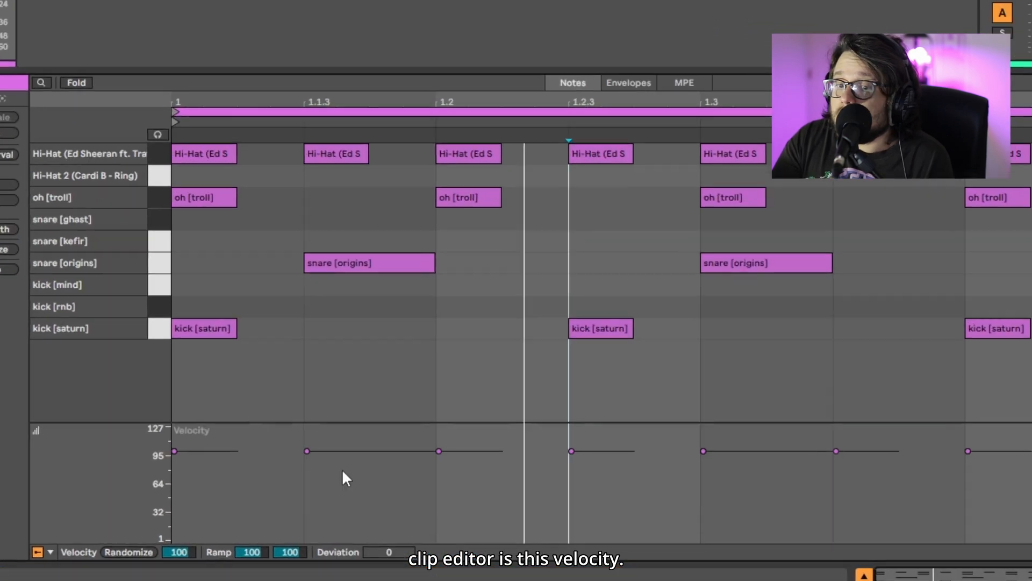
# Try lower velocities such as 47 on the snare [origins] note at 1.1.3 and set it to 80.
pyautogui.click(511, 380)
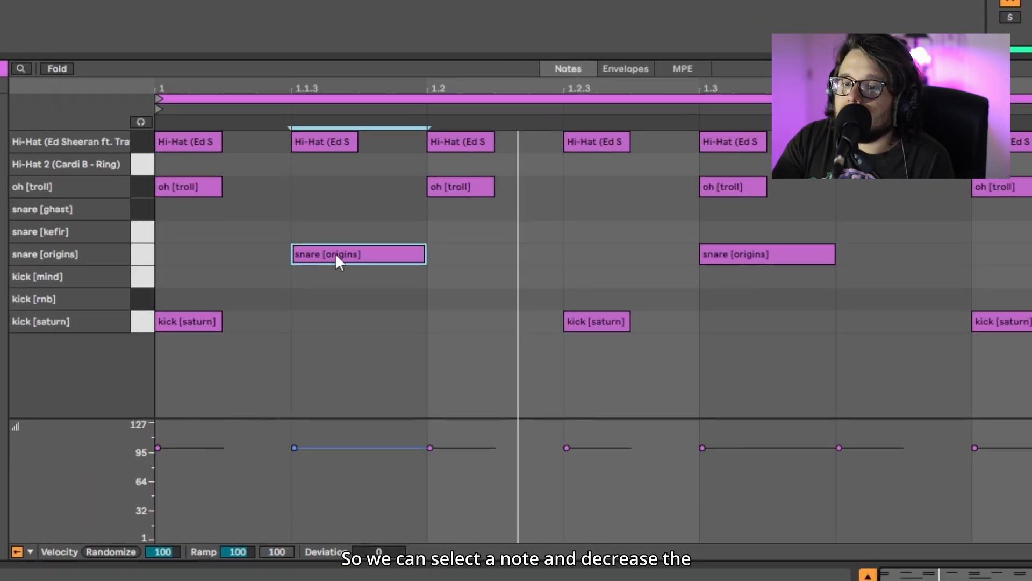
pyautogui.moveTo(350, 469); pyautogui.dragTo(350, 509)
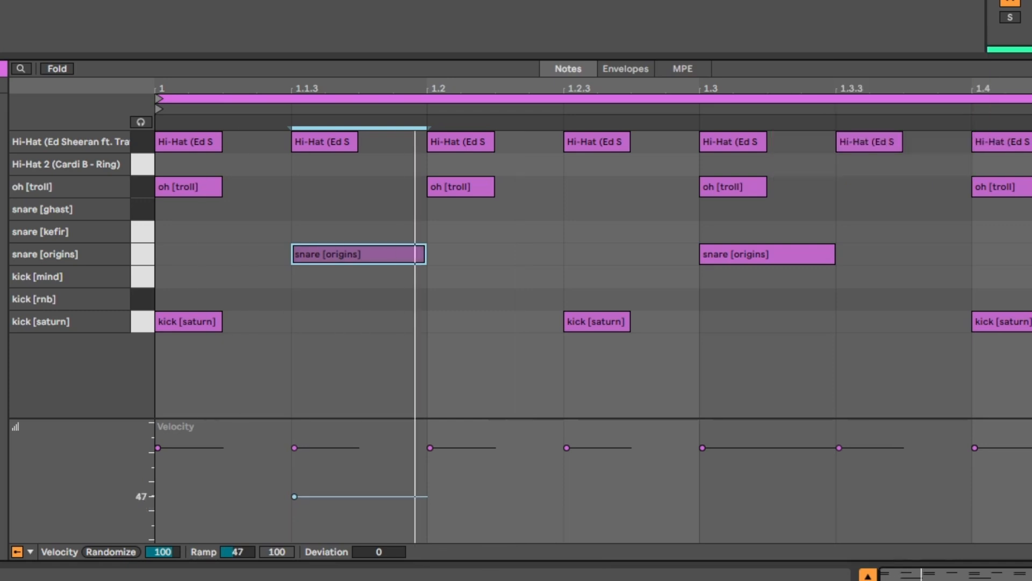
pyautogui.moveTo(294, 496); pyautogui.dragTo(294, 533)
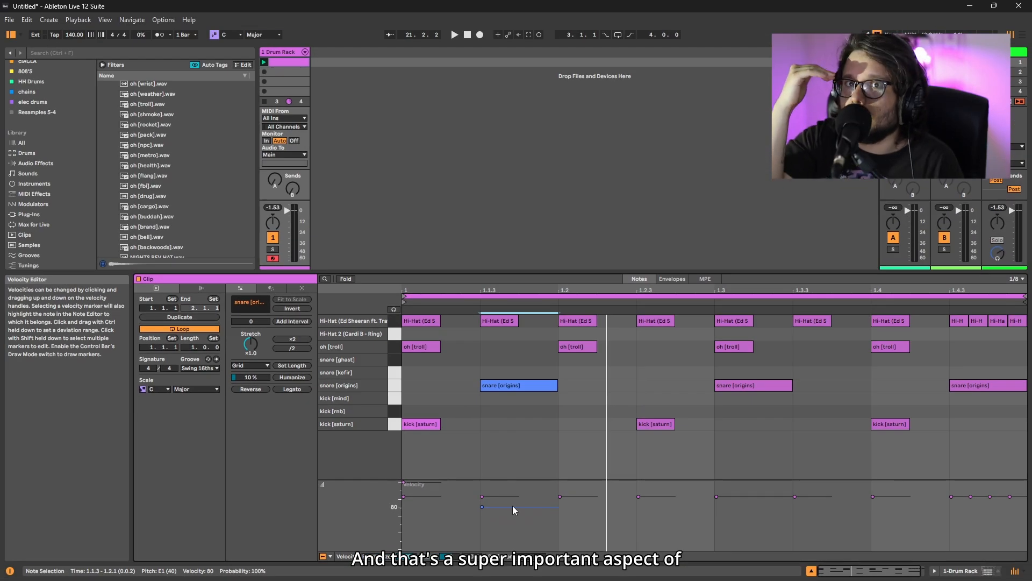
# Deselect the snare note and play back the drum pattern with its edited velocity.
pyautogui.click(666, 546)
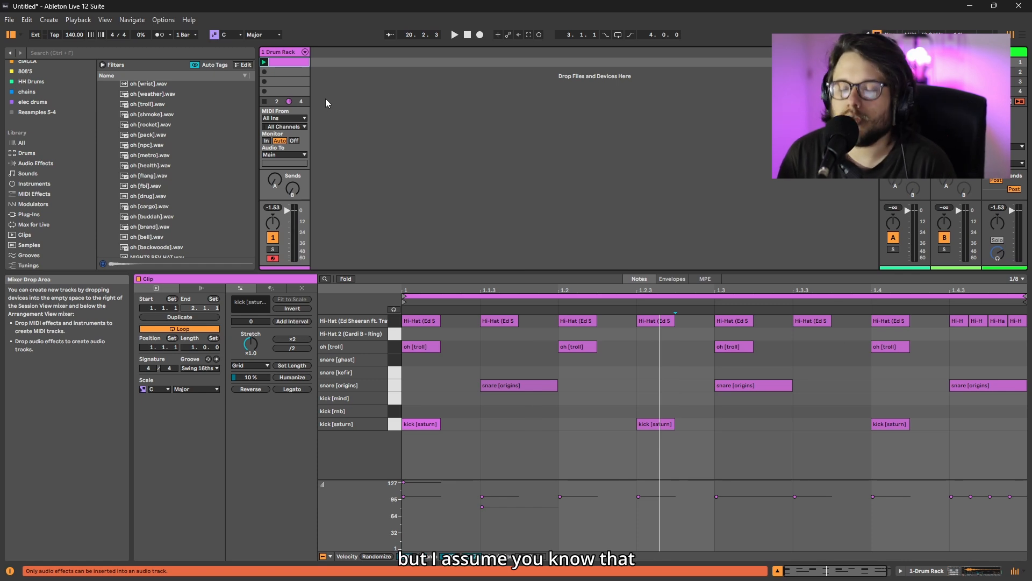
pyautogui.press('space')
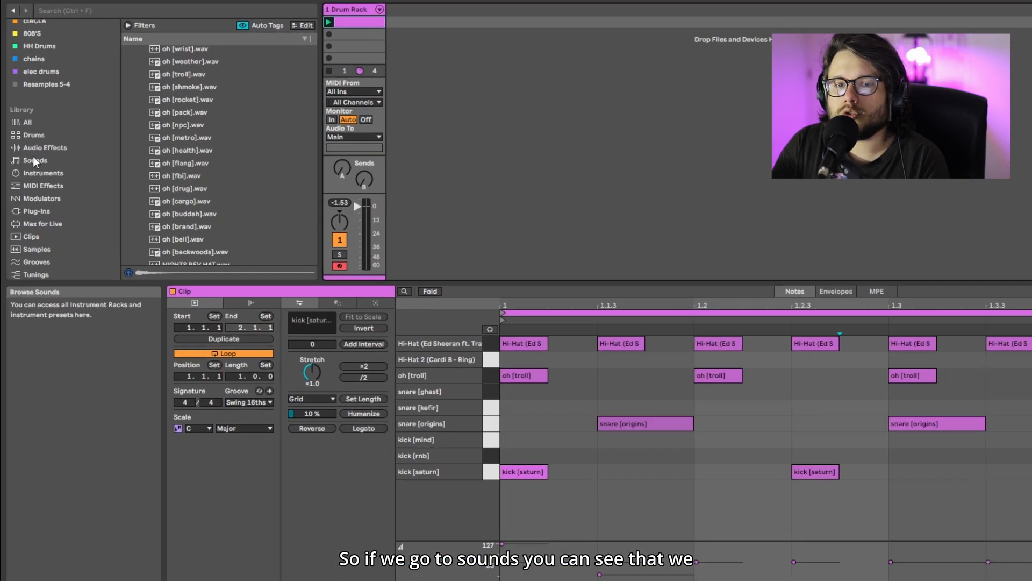
# Browse the Sounds library, enlarge the browser area, and filter by Piano & Keys instead of Bass.
pyautogui.click(34, 159)
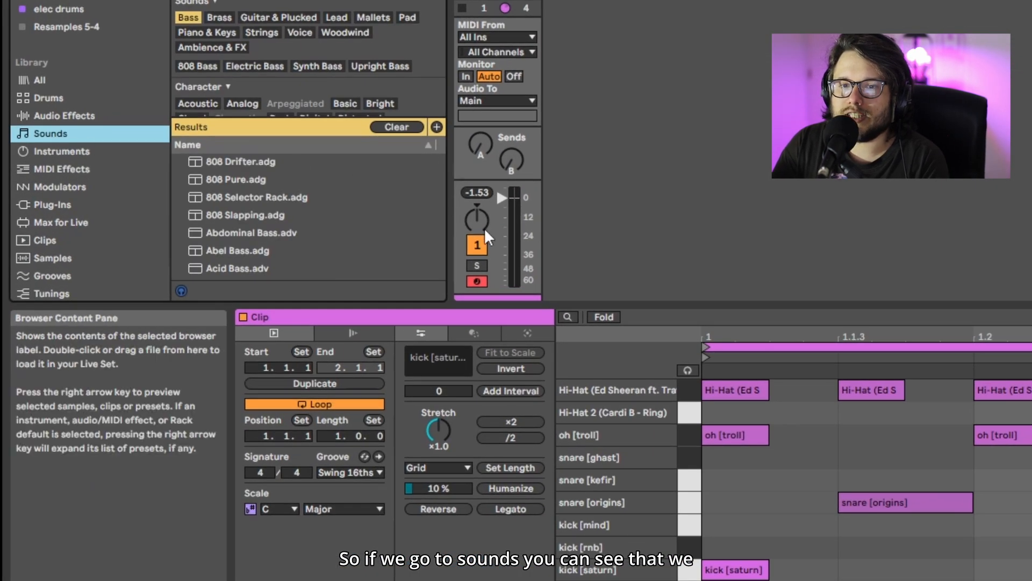
pyautogui.moveTo(386, 304); pyautogui.dragTo(386, 580)
pyautogui.click(189, 17)
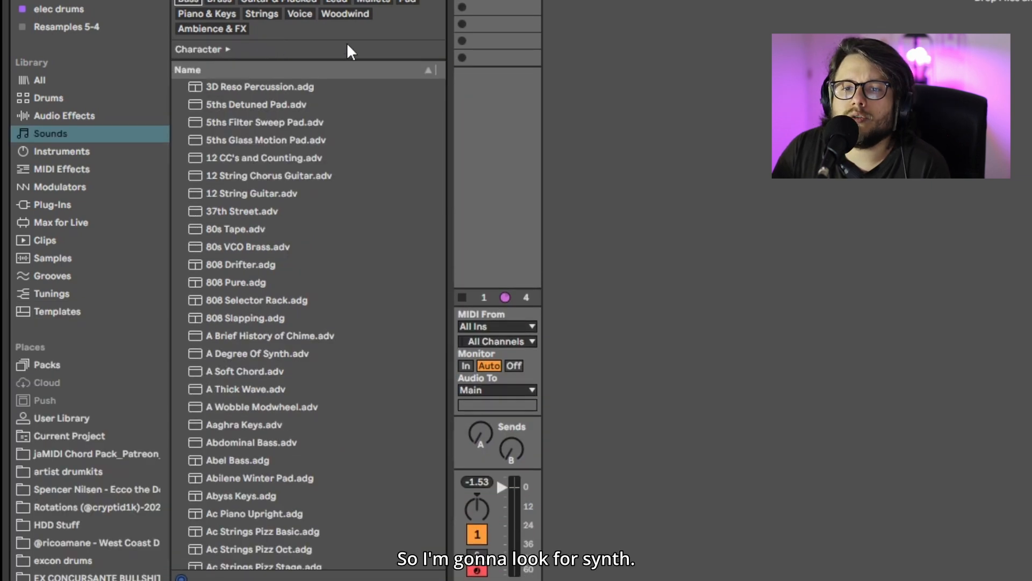
pyautogui.click(225, 16)
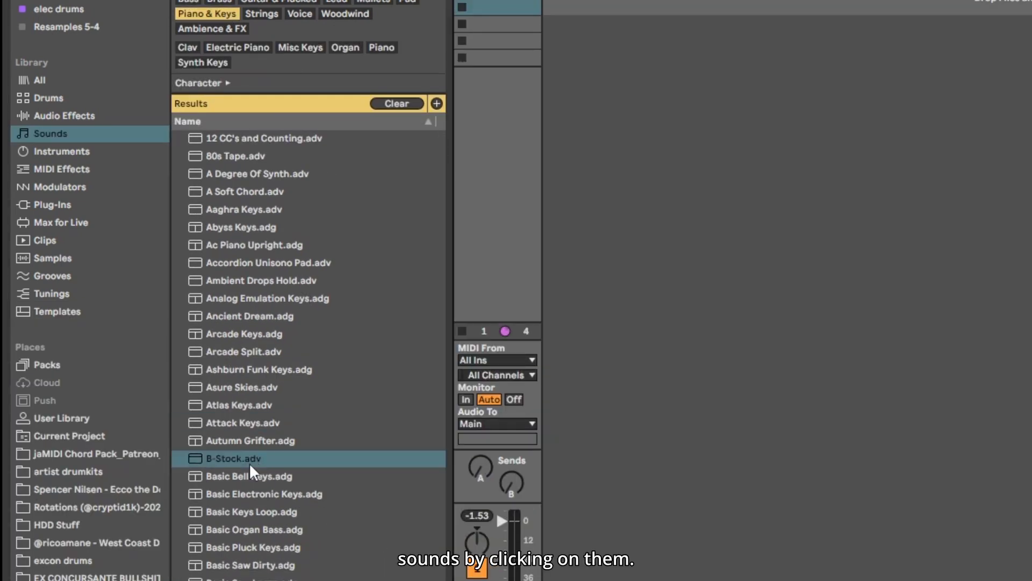
# Audition Piano & Keys presets such as Ashburn Funk Keys, Attack Keys and B-Stock.
pyautogui.click(260, 371)
pyautogui.click(247, 423)
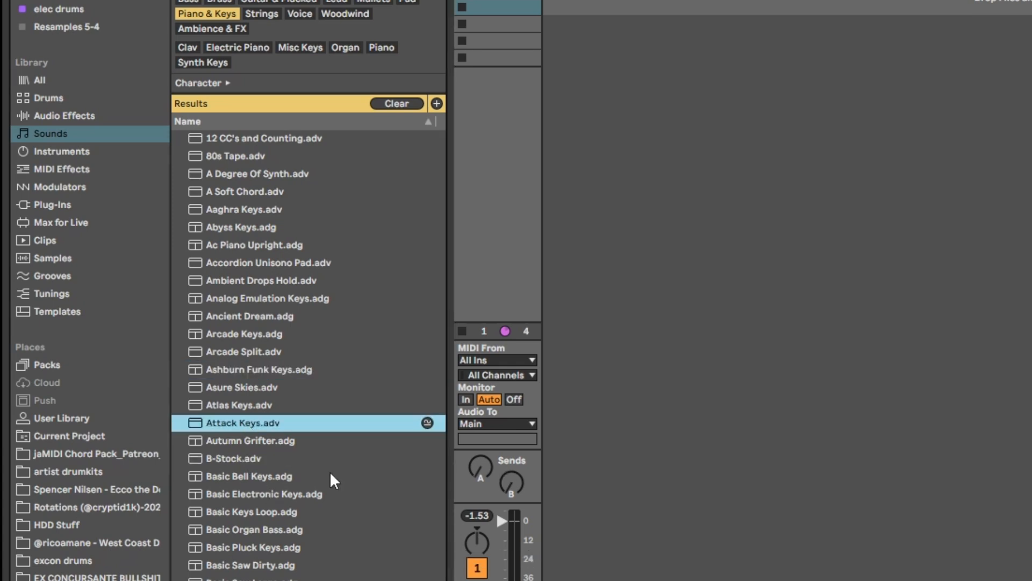
pyautogui.click(225, 477)
pyautogui.press('Up')
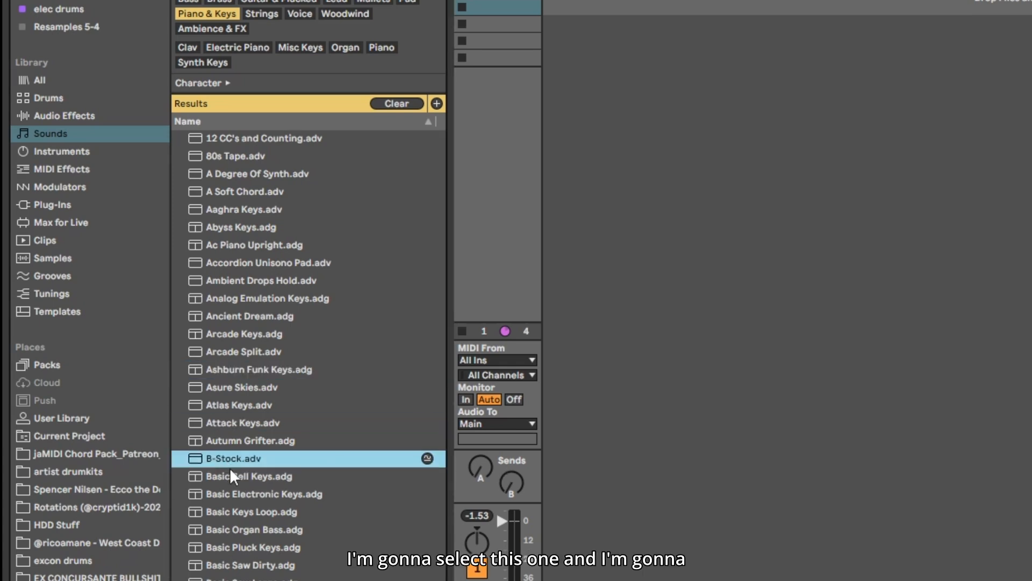
# Load the B-Stock preset onto a new MIDI track beside the Drum Rack track.
pyautogui.moveTo(204, 464); pyautogui.dragTo(867, 30)
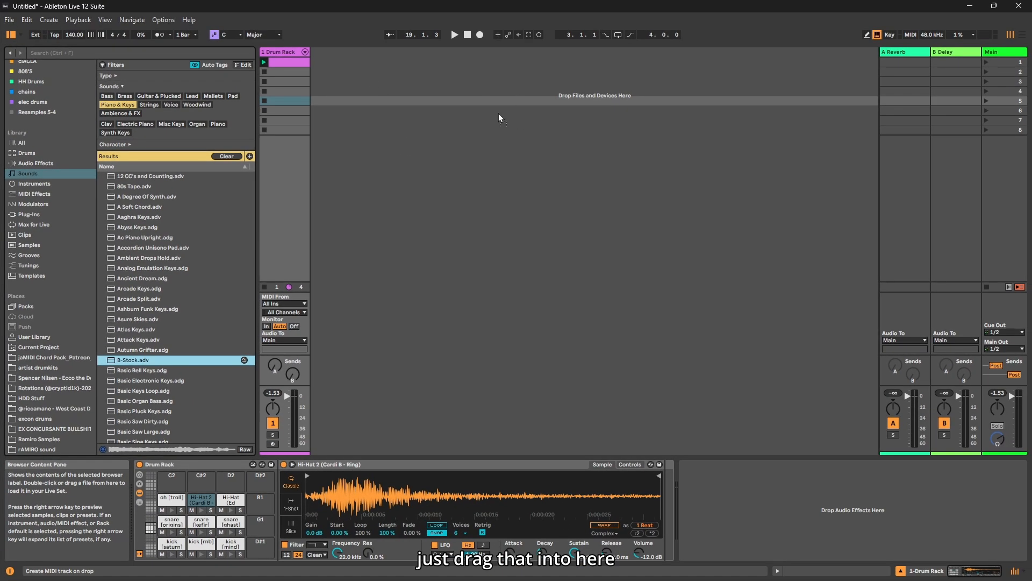
pyautogui.moveTo(467, 101); pyautogui.dragTo(454, 212)
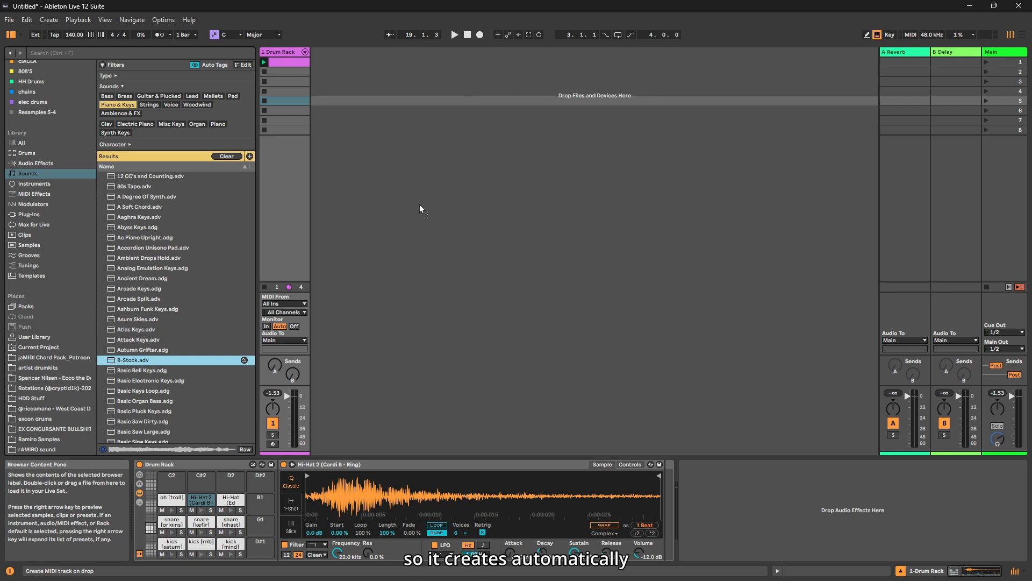
pyautogui.moveTo(398, 198); pyautogui.dragTo(382, 160)
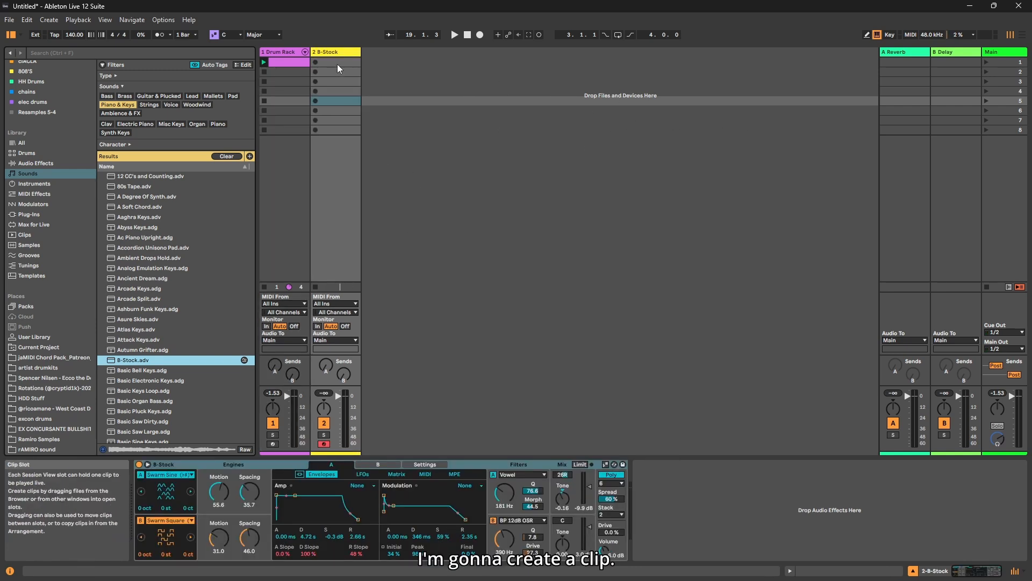
# Create a MIDI clip in the B-Stock track's first slot, and add and delete a test note at its start.
pyautogui.doubleClick(337, 64)
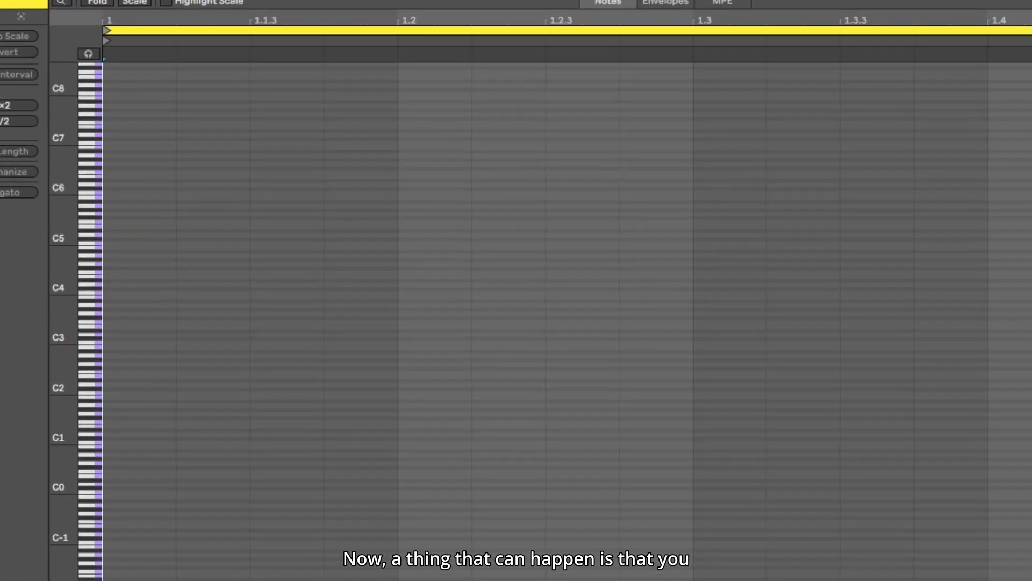
pyautogui.moveTo(232, 0); pyautogui.dragTo(232, 21)
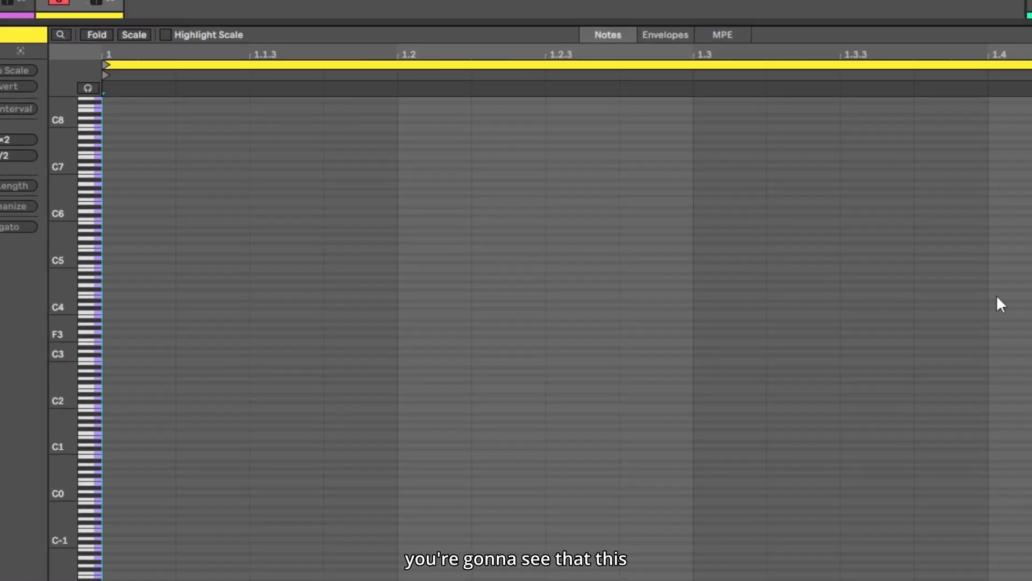
pyautogui.doubleClick(142, 321)
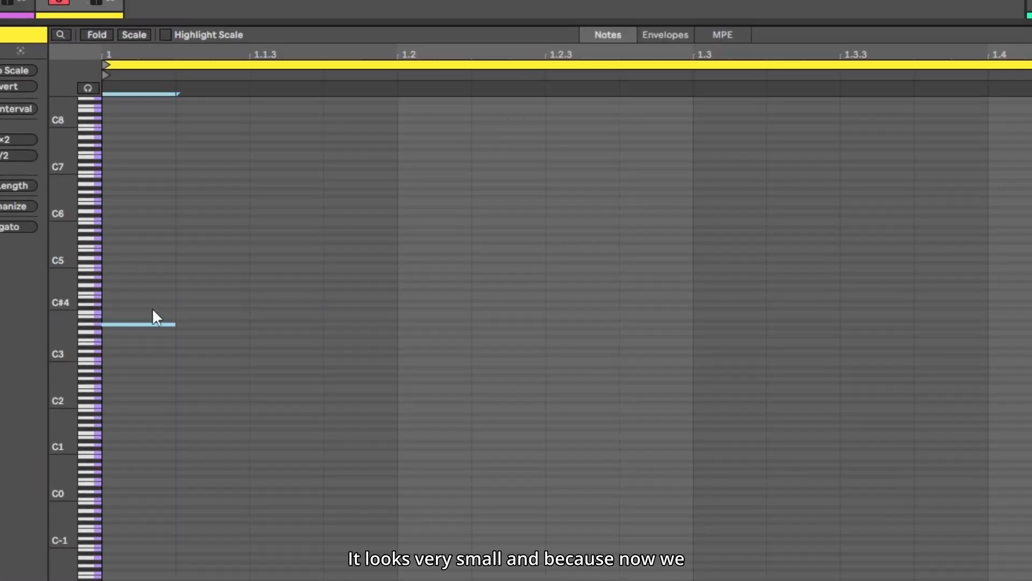
pyautogui.press('Delete')
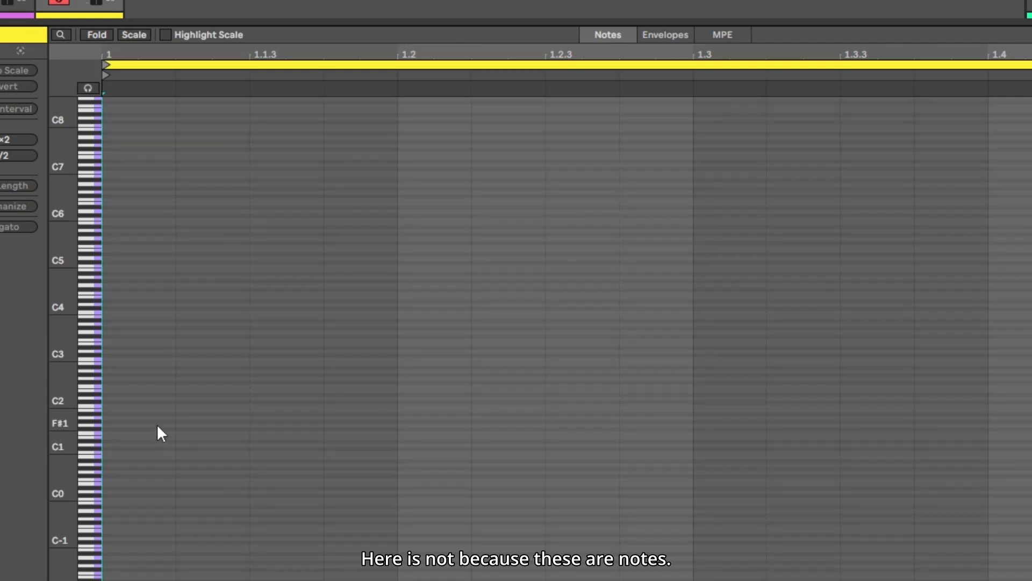
# Fit the note editor's key range to temporary D#3 and B3 notes at the clip's start and delete both notes.
pyautogui.moveTo(119, 288); pyautogui.dragTo(119, 344)
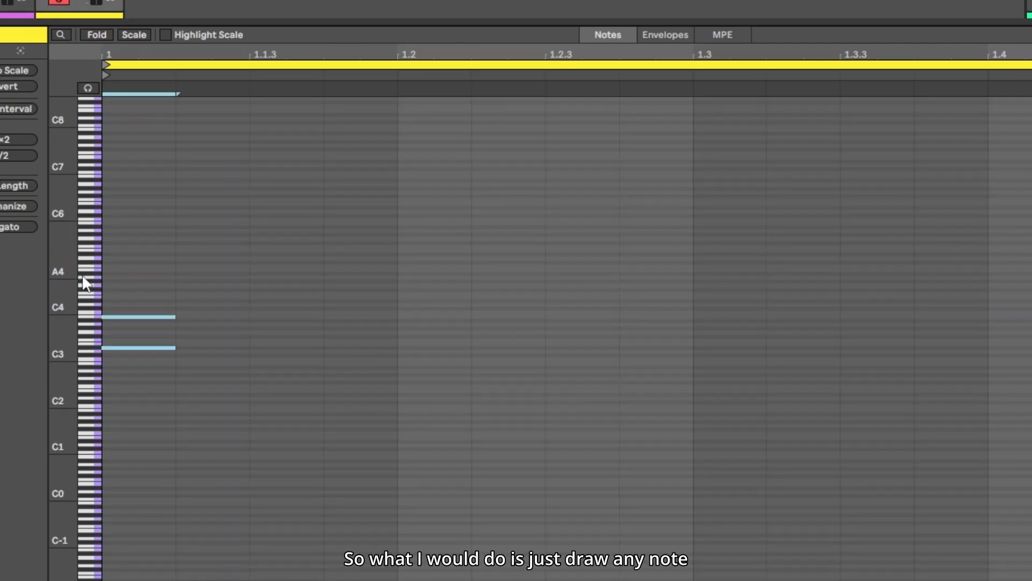
pyautogui.click(132, 293)
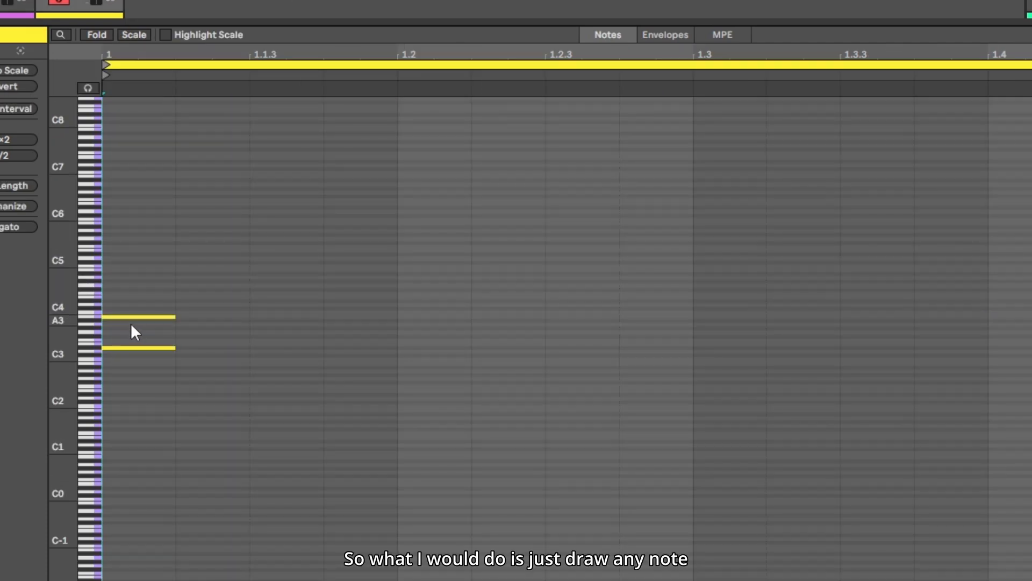
pyautogui.doubleClick(62, 282)
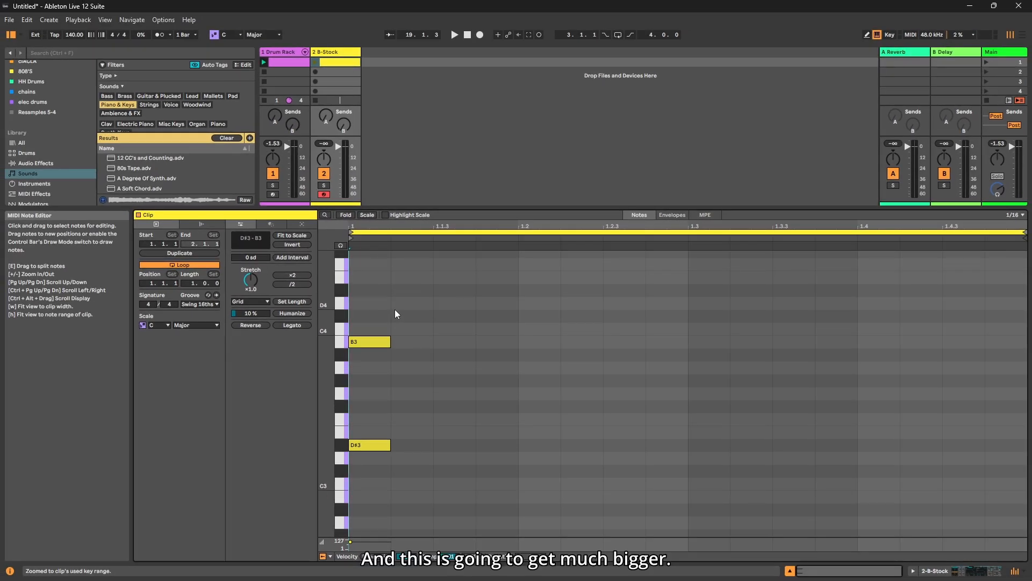
pyautogui.hotkey('ctrl', 'a')
pyautogui.press('Delete')
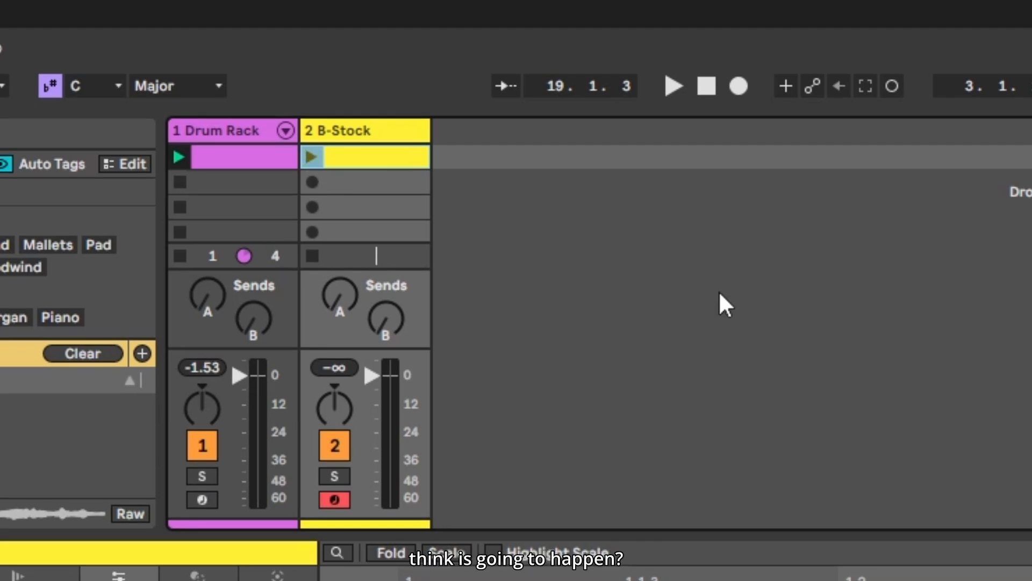
# Stop the Drum Rack track's clip from its empty slot and launch the B-Stock clip.
pyautogui.press('space')
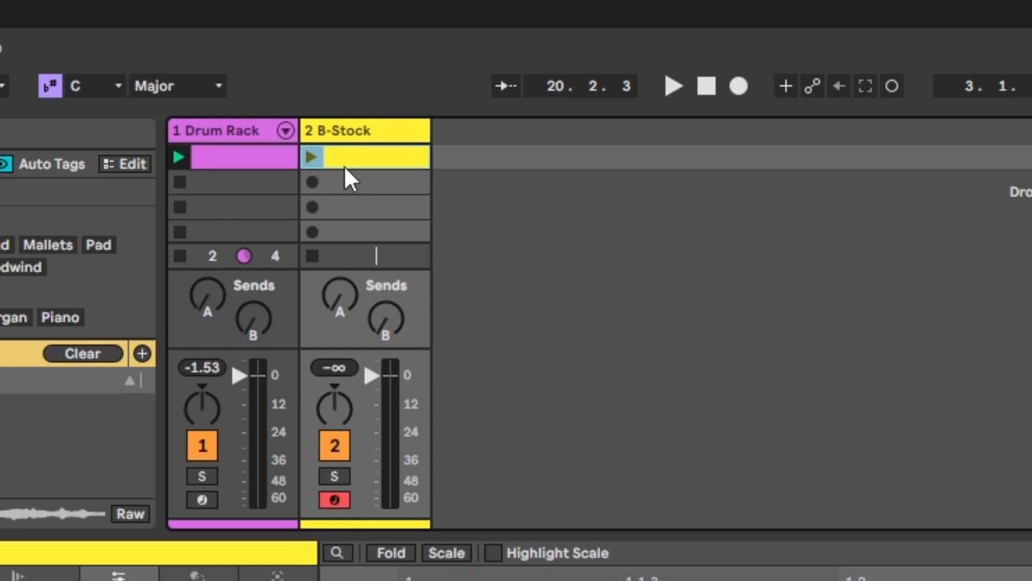
pyautogui.click(178, 213)
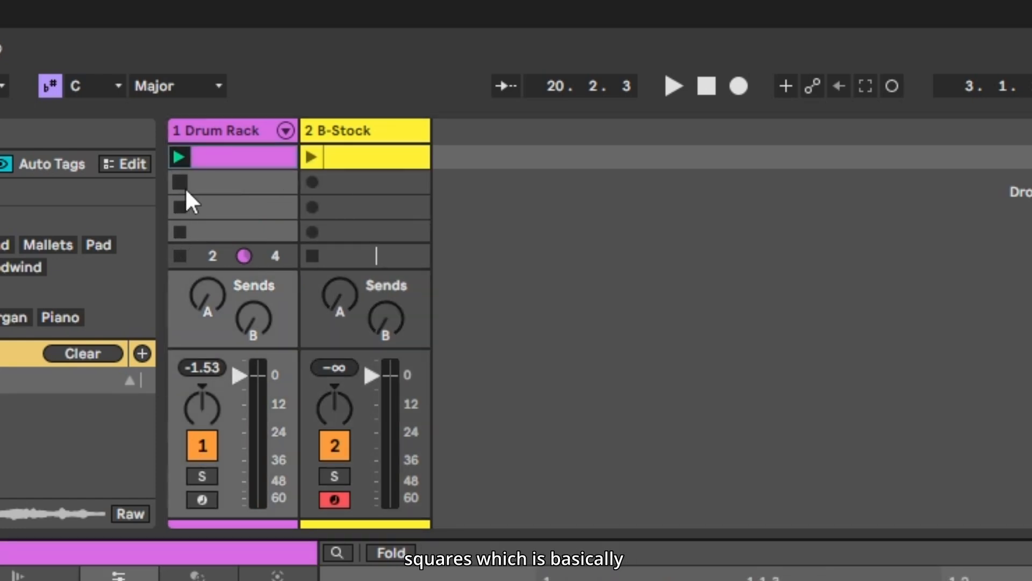
pyautogui.press('space')
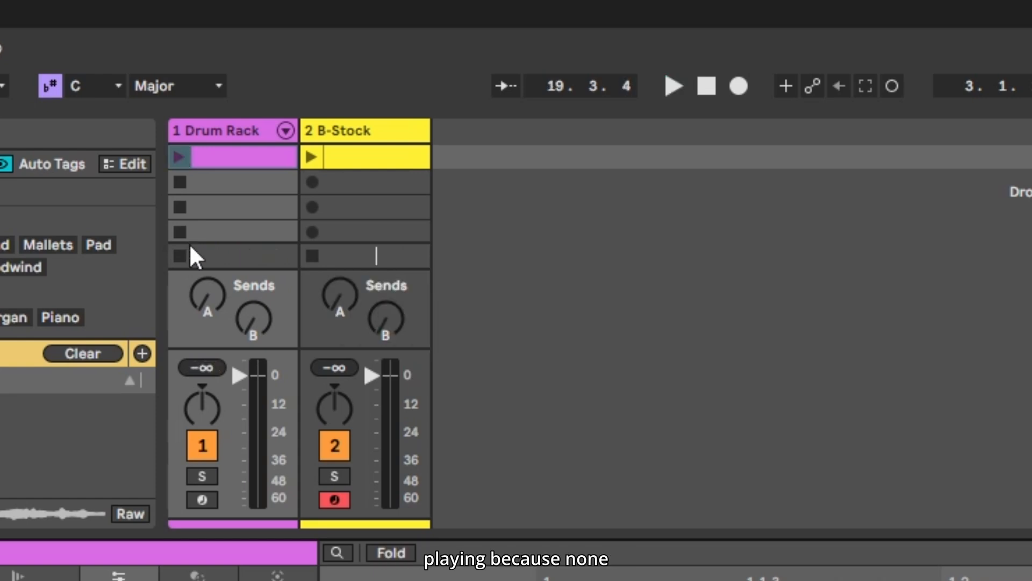
pyautogui.click(343, 162)
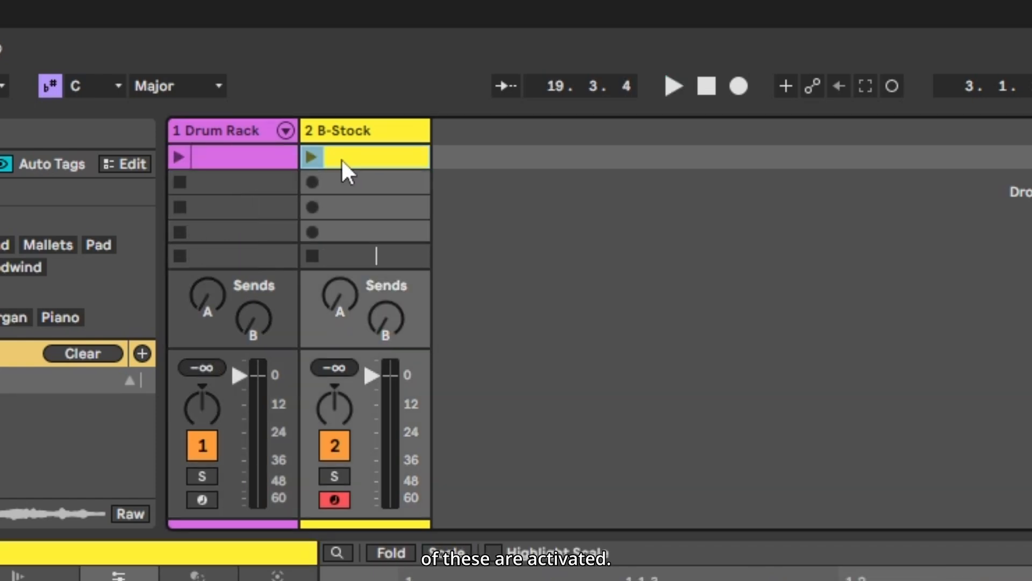
pyautogui.click(307, 156)
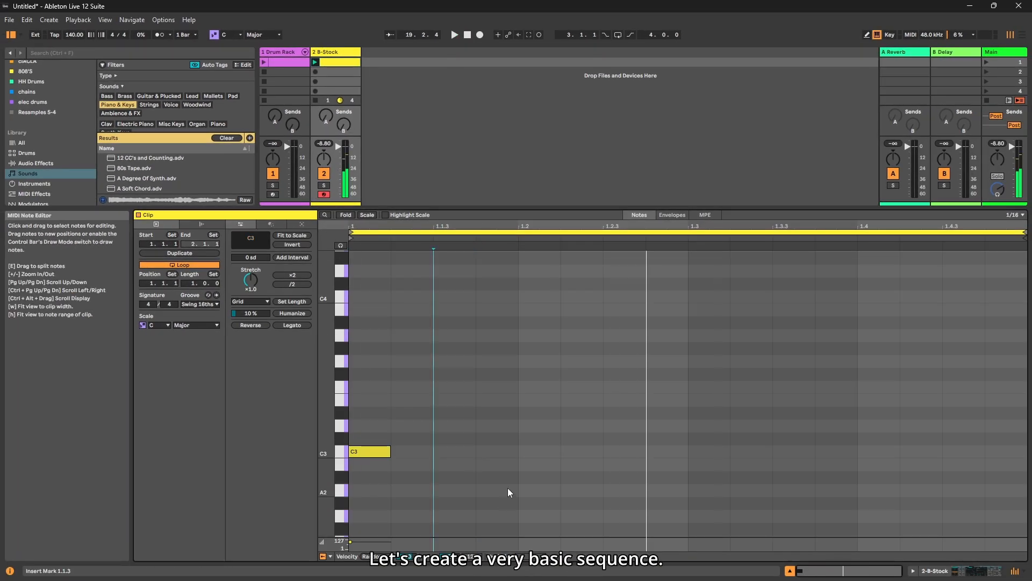
# Continue the B-Stock sequence after C3 with G#2 at 1.2.3 and D#2 at 1.4, replacing a trial E2 at 1.4.2.
pyautogui.scroll(-2, 504, 489)
pyautogui.doubleClick(618, 481)
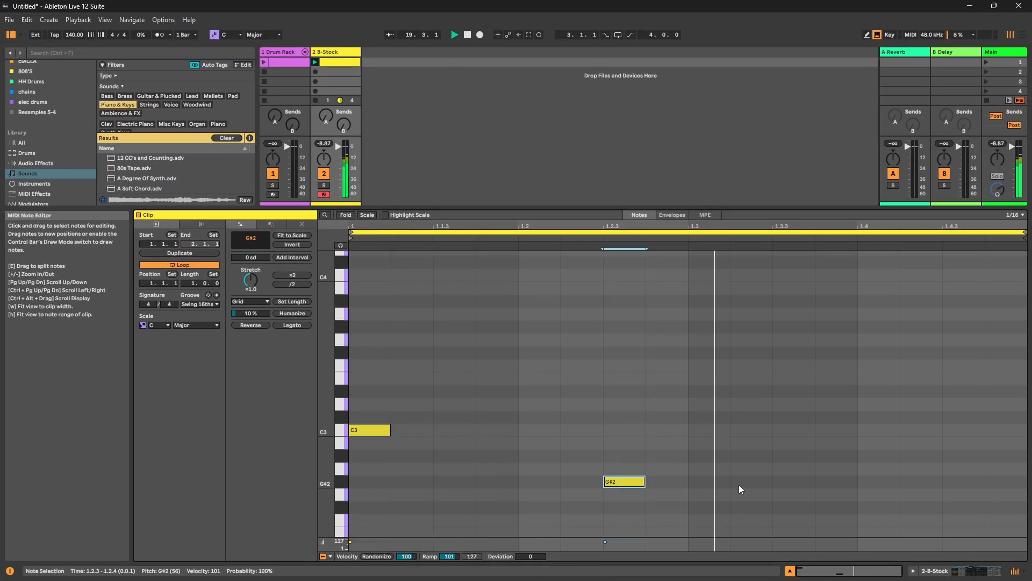
pyautogui.scroll(-4, 807, 478)
pyautogui.doubleClick(918, 476)
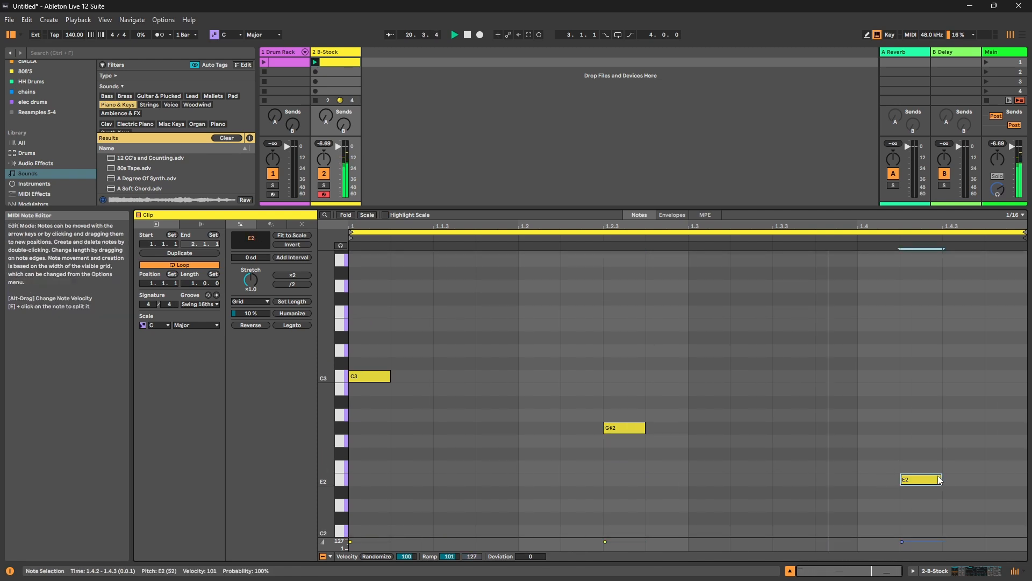
pyautogui.doubleClick(923, 481)
pyautogui.click(873, 486)
pyautogui.doubleClick(874, 489)
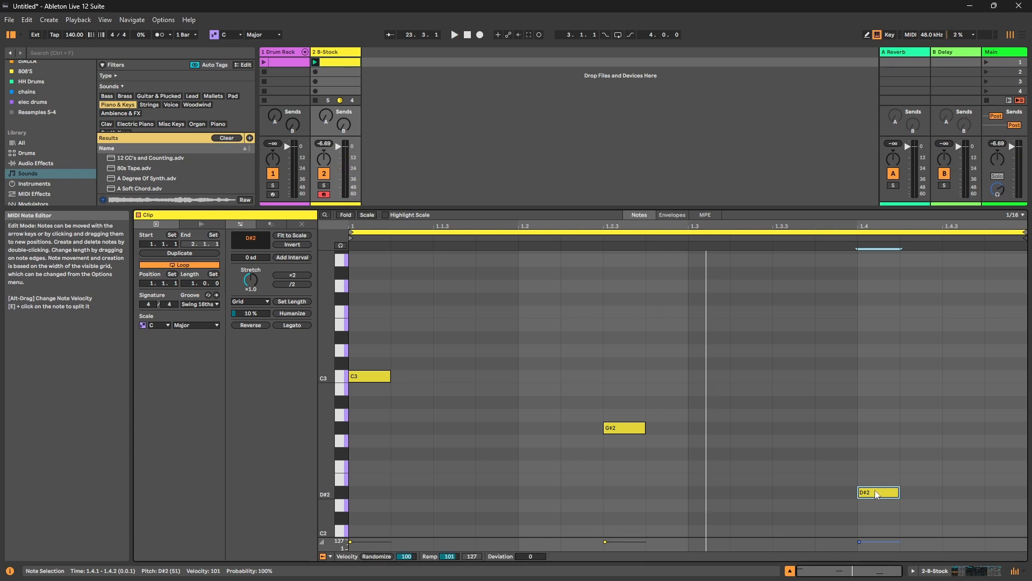
# Turn off the metronome and duplicate the B-Stock clip's loop and contents to two bars.
pyautogui.click(301, 66)
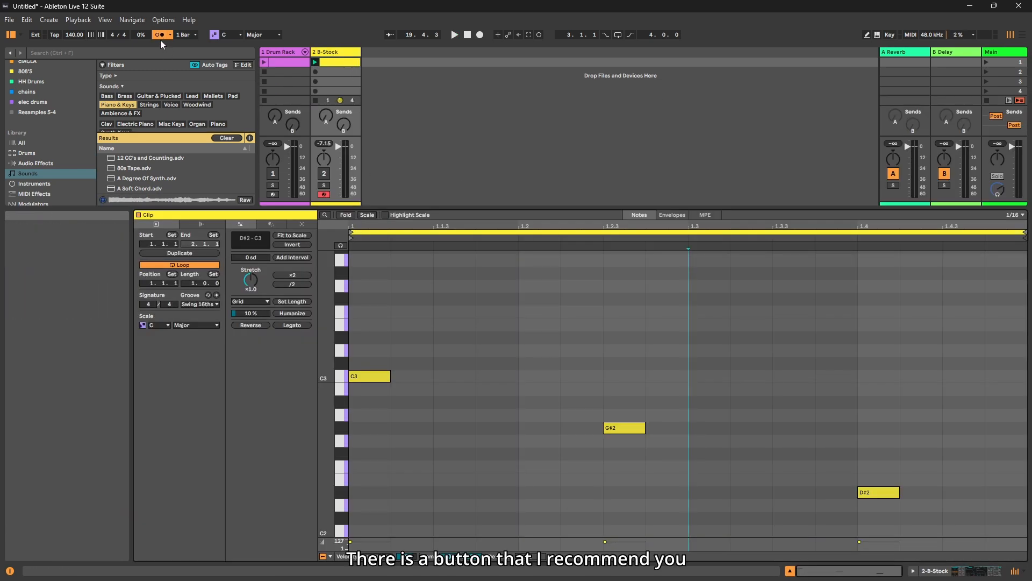
pyautogui.click(160, 35)
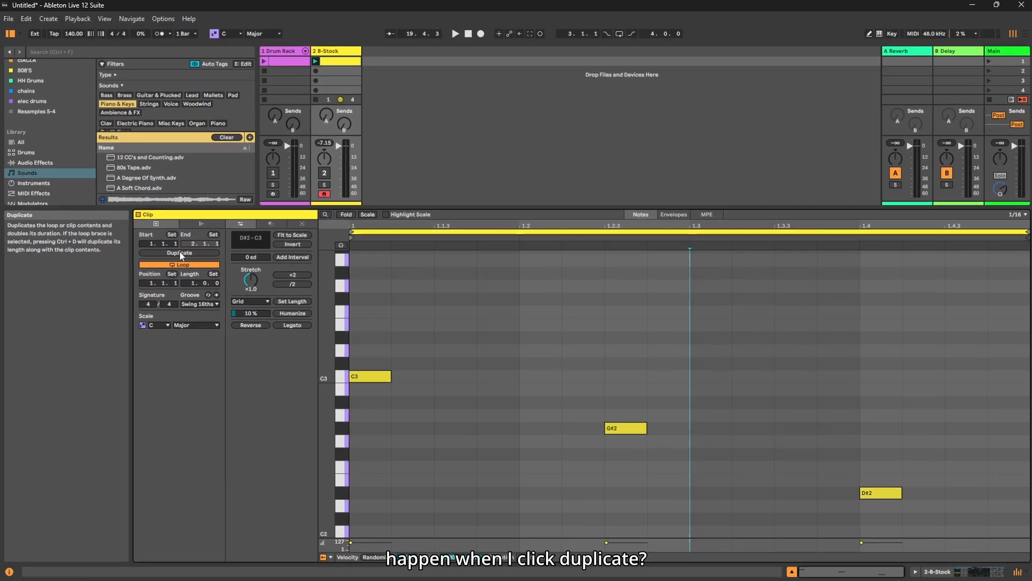
pyautogui.click(180, 253)
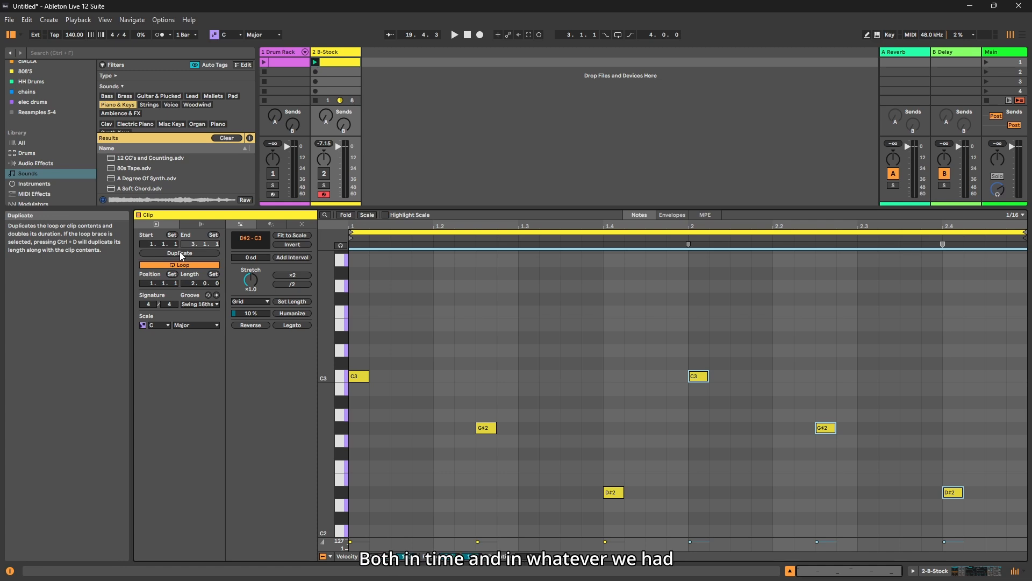
# Reactivate the B-Stock and Drum Rack tracks and play the duplicated sequence, leaving draw mode off.
pyautogui.moveTo(672, 334)
pyautogui.mouseDown()
pyautogui.moveTo(523, 484)
pyautogui.moveTo(316, 579)
pyautogui.mouseUp()
pyautogui.click(323, 174)
pyautogui.click(273, 174)
pyautogui.press('space')
pyautogui.press('b')
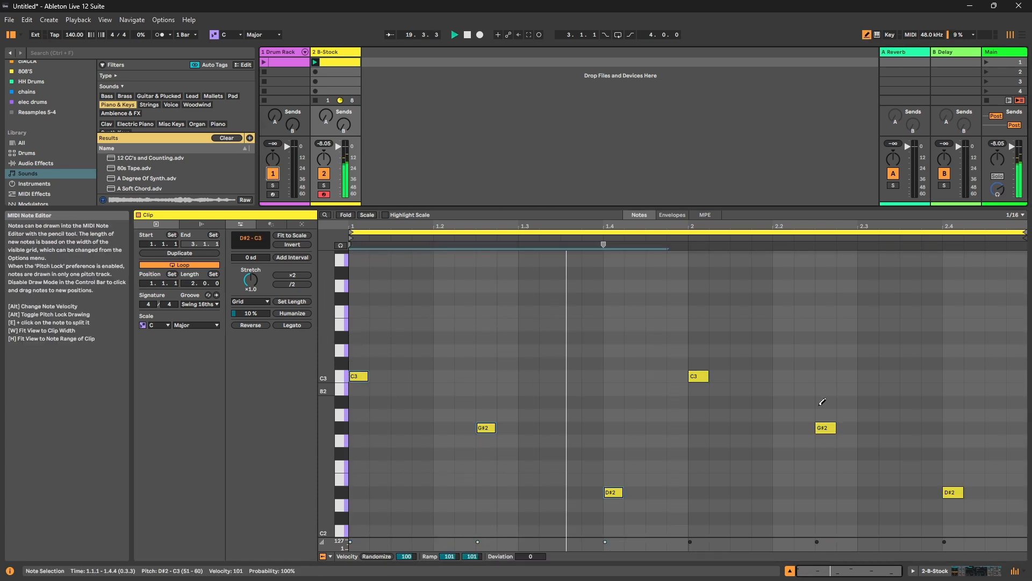
pyautogui.press('b')
# Vary the second bar by deleting its C3, moving its G#2 to F2 at 2.3, and raising its D#2 at 2.4 to D#3.
pyautogui.moveTo(663, 359); pyautogui.dragTo(708, 401)
pyautogui.press('Delete')
pyautogui.click(825, 430)
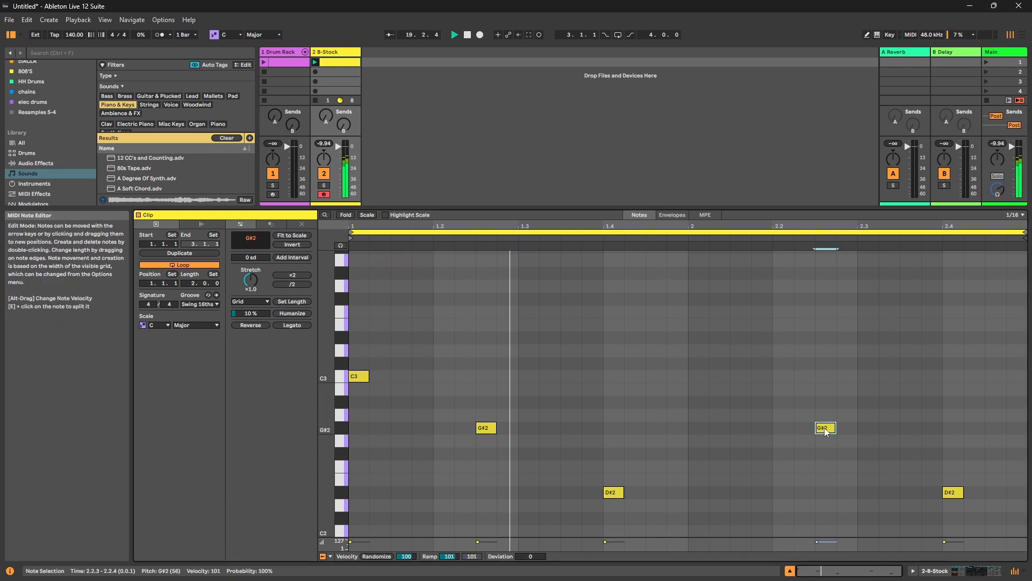
pyautogui.moveTo(826, 432); pyautogui.dragTo(868, 458)
pyautogui.moveTo(961, 500); pyautogui.dragTo(962, 404)
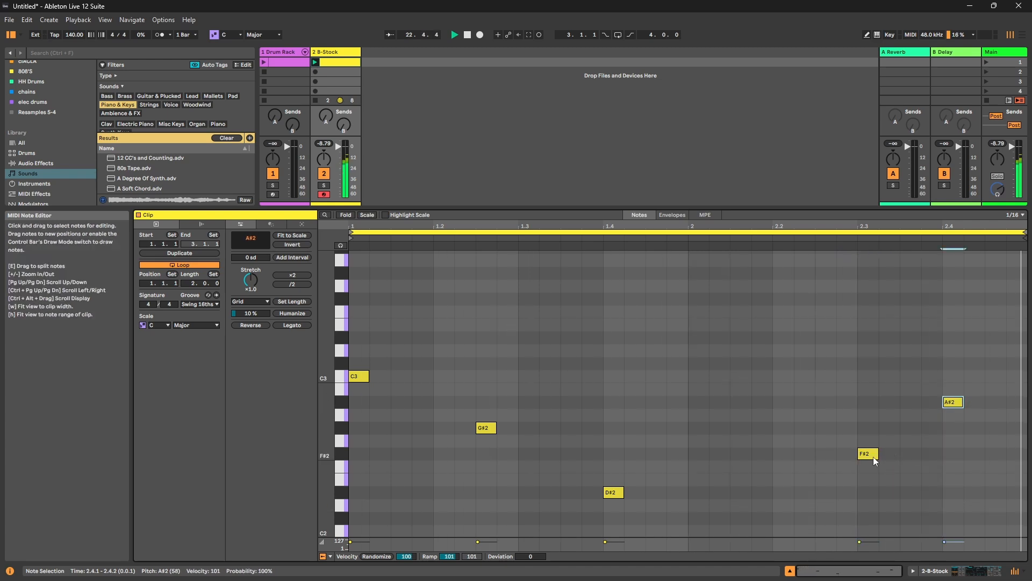
pyautogui.moveTo(873, 457); pyautogui.dragTo(872, 469)
pyautogui.click(831, 454)
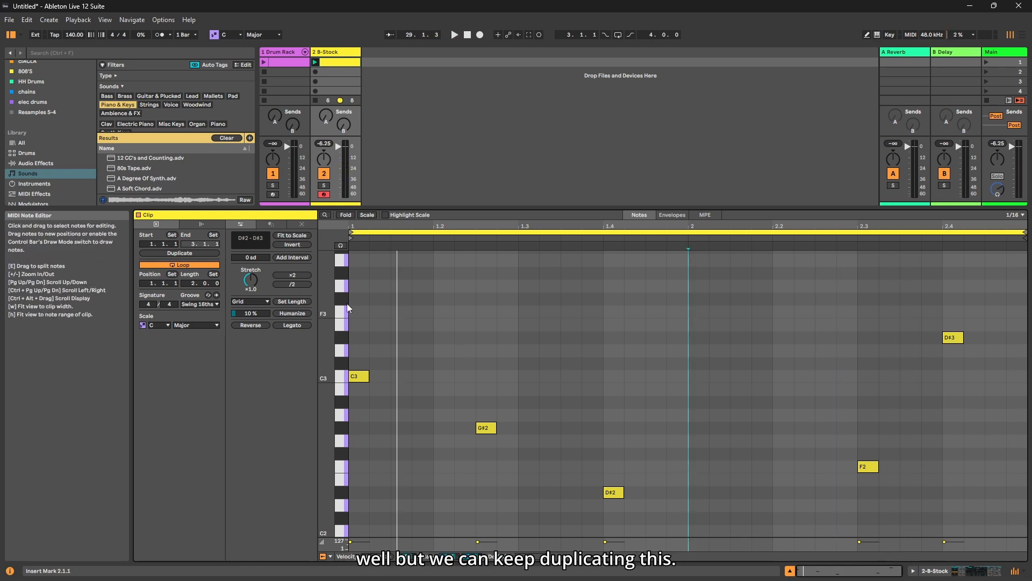
# Duplicate the B-Stock clip's loop to four bars and lower the last note at 4.4 to A#2.
pyautogui.click(167, 251)
pyautogui.moveTo(962, 371); pyautogui.dragTo(1025, 319)
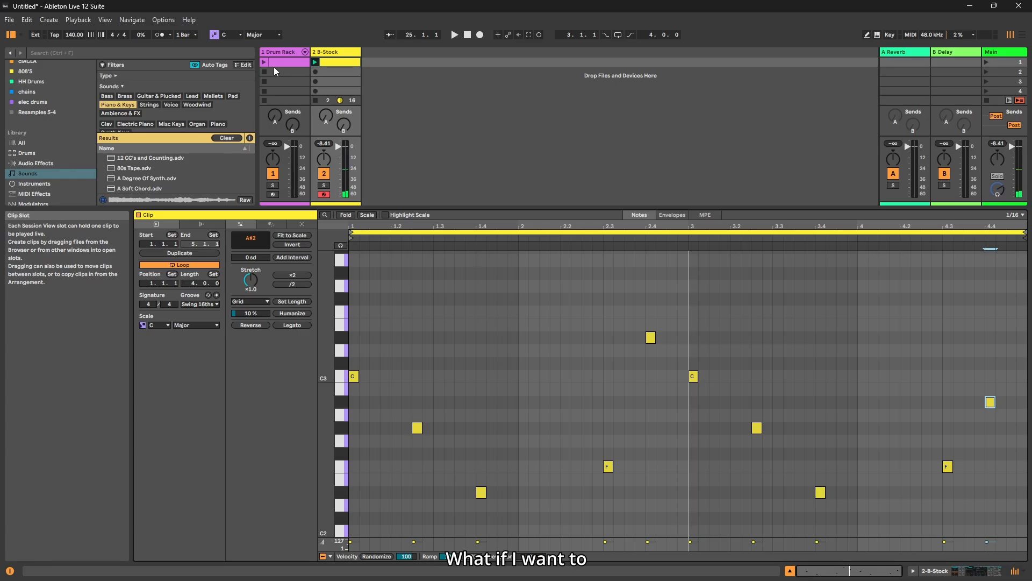
# Open the Drum Rack clip's notes and play the clip together with the B-Stock clip.
pyautogui.click(304, 64)
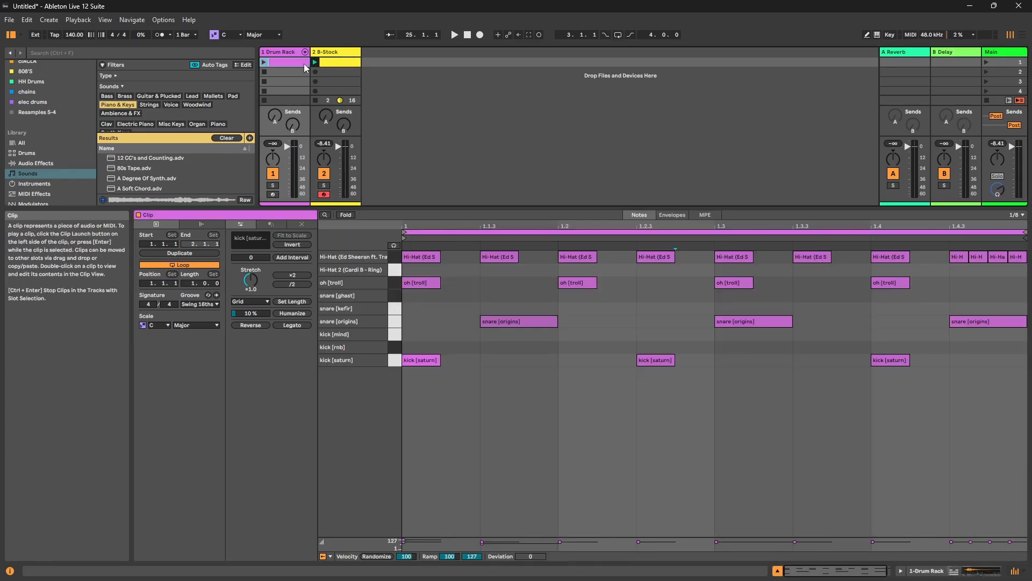
pyautogui.click(265, 64)
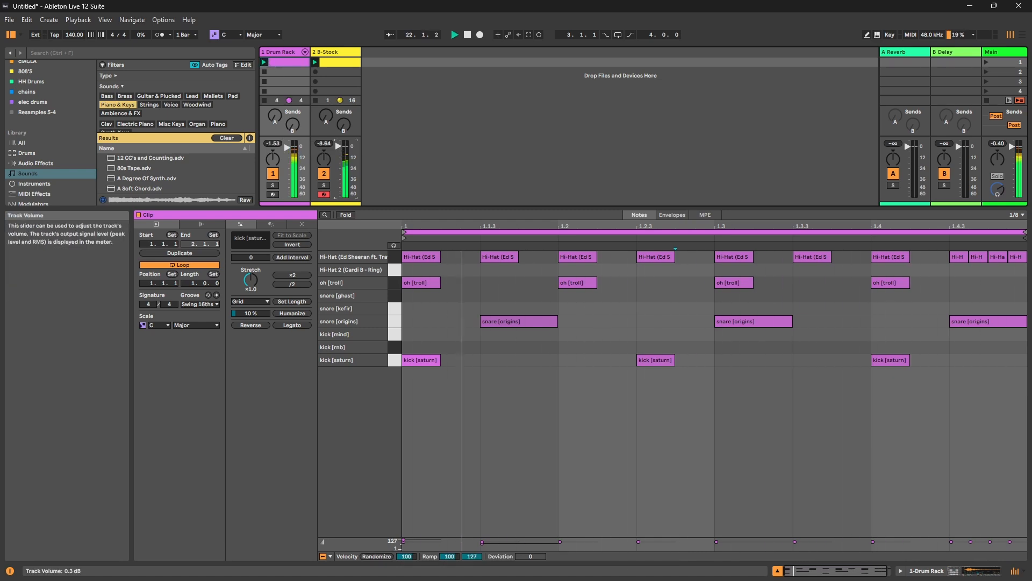
pyautogui.click(615, 324)
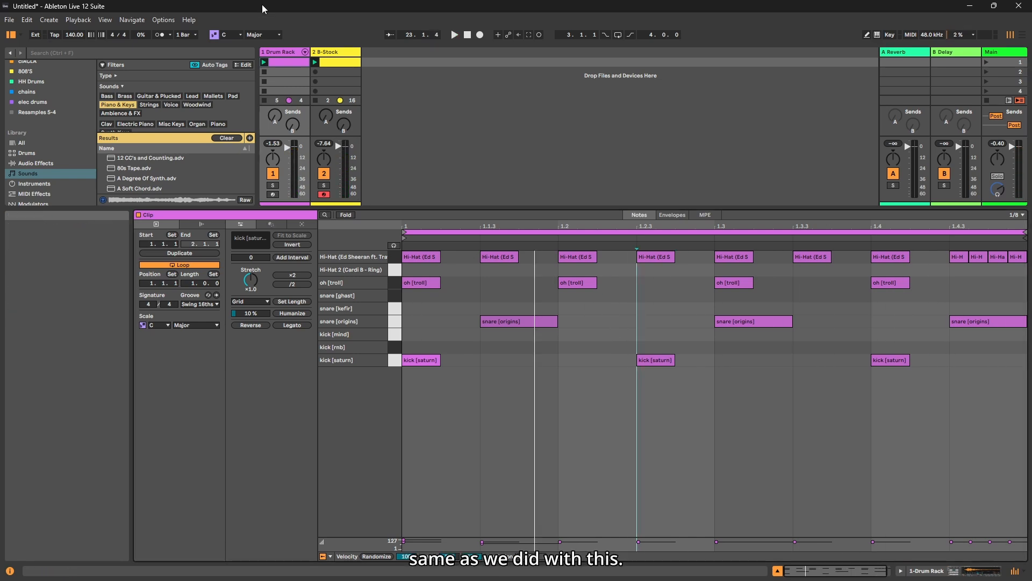
# Duplicate the Drum Rack clip's loop and contents to two bars and play the result.
pyautogui.click(334, 65)
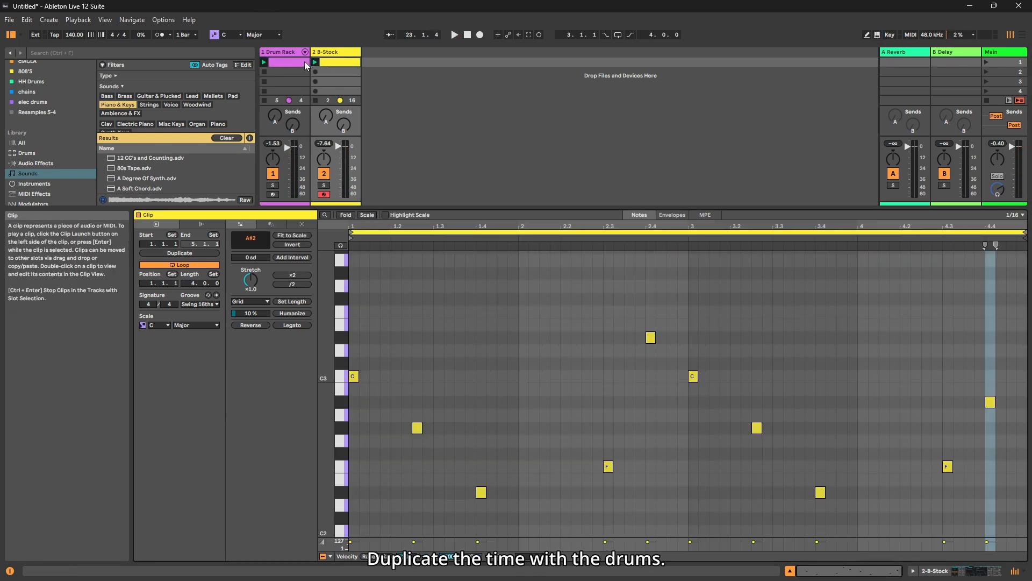
pyautogui.click(304, 61)
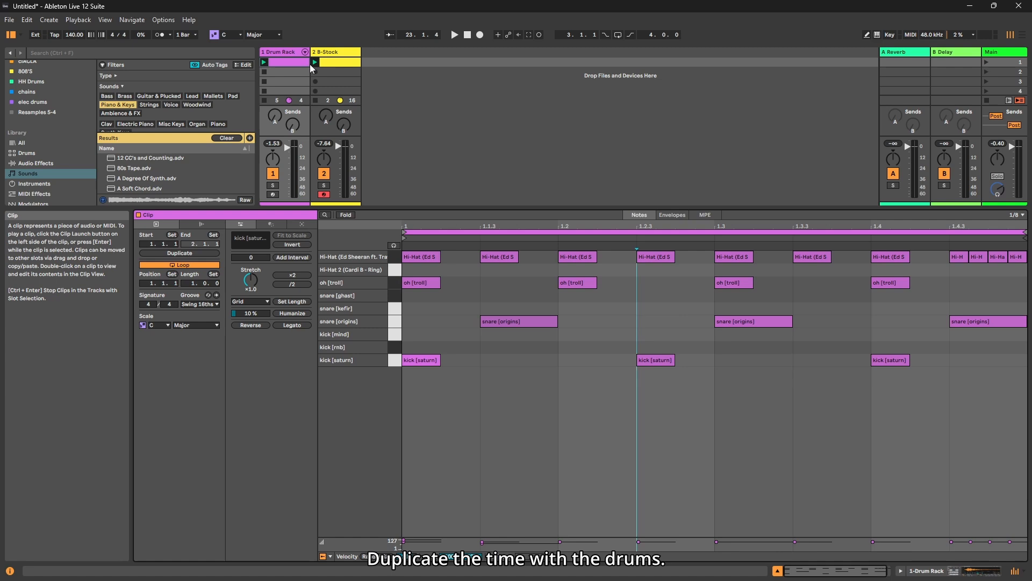
pyautogui.click(185, 253)
pyautogui.click(772, 336)
pyautogui.press('space')
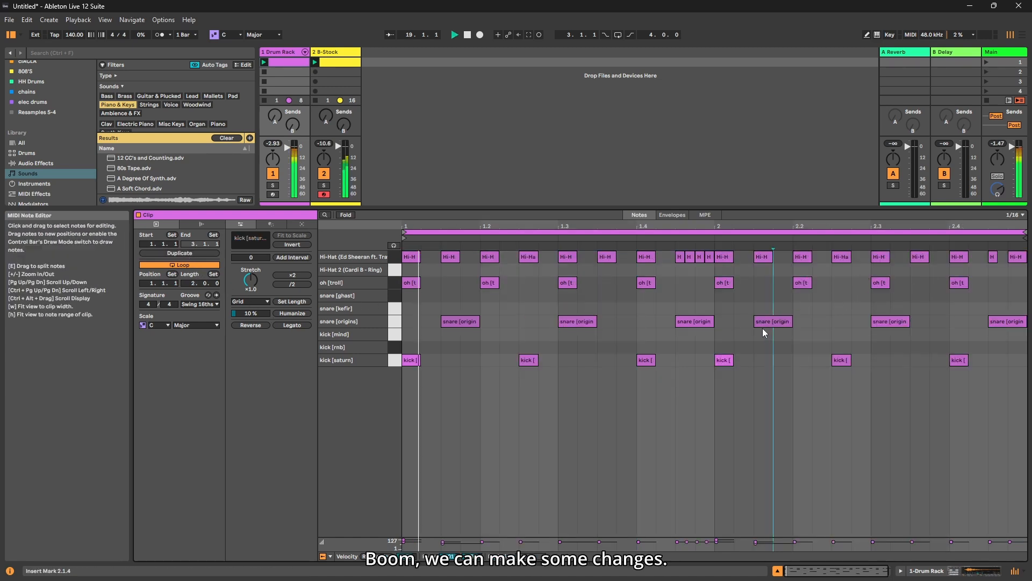
# Vary the second drum bar by replacing the kick at 2.2.3 with the bar's first kick, keeping the snare at 2.1.3.
pyautogui.doubleClick(772, 360)
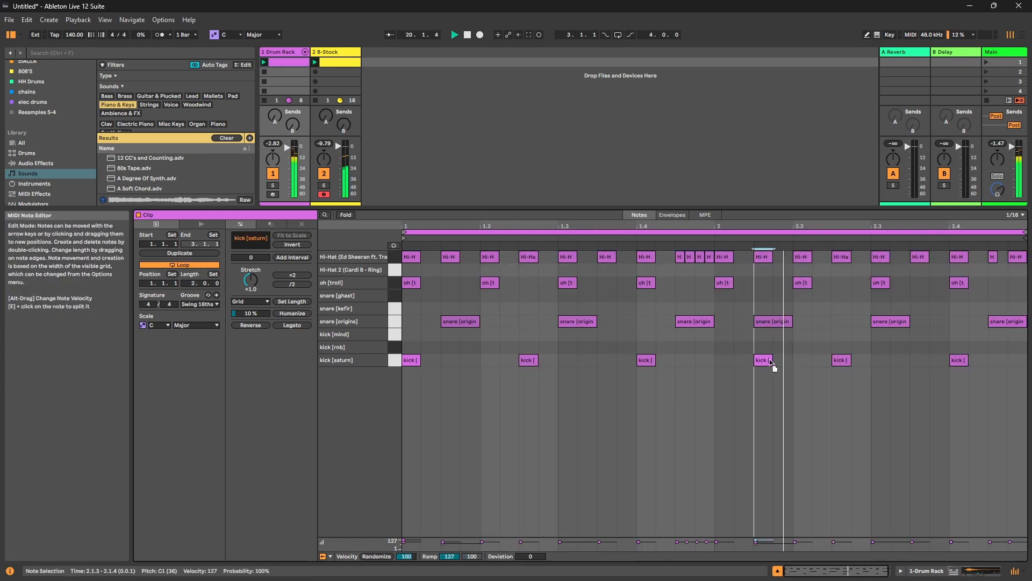
pyautogui.moveTo(774, 324); pyautogui.dragTo(813, 326)
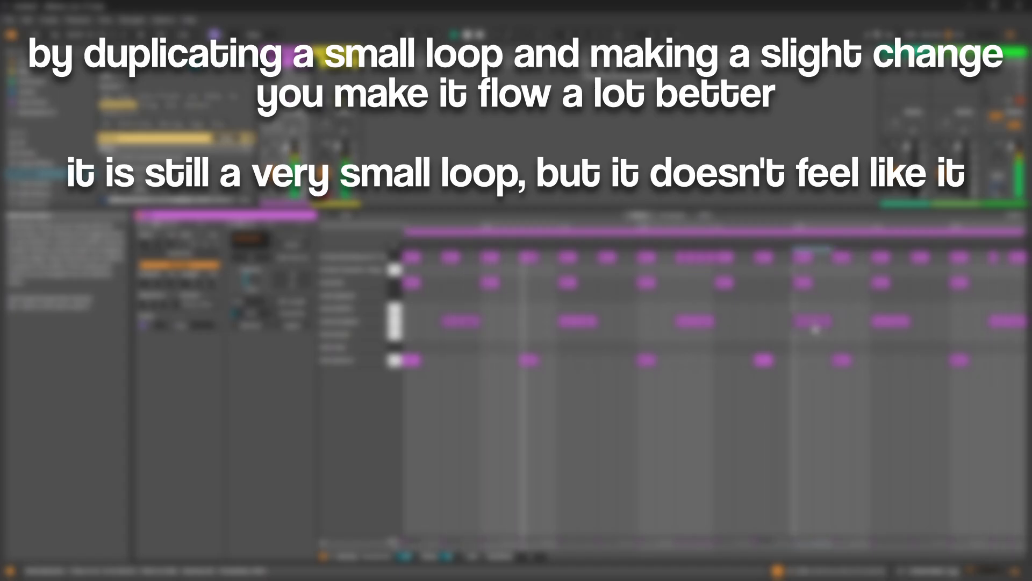
pyautogui.click(842, 362)
pyautogui.press('Delete')
pyautogui.moveTo(822, 323); pyautogui.dragTo(774, 327)
pyautogui.click(766, 331)
pyautogui.moveTo(765, 362); pyautogui.dragTo(849, 374)
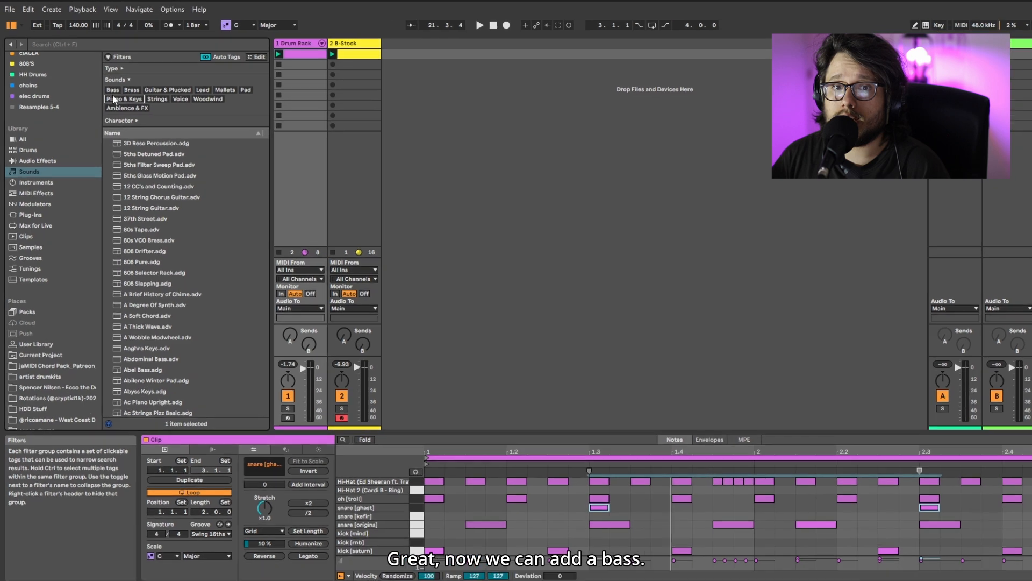
# Filter the sounds library to Bass, audition several presets, and load Azimuth Bass onto a new track with an empty one-bar clip.
pyautogui.click(113, 90)
pyautogui.click(141, 229)
pyautogui.scroll(-3, 140, 226)
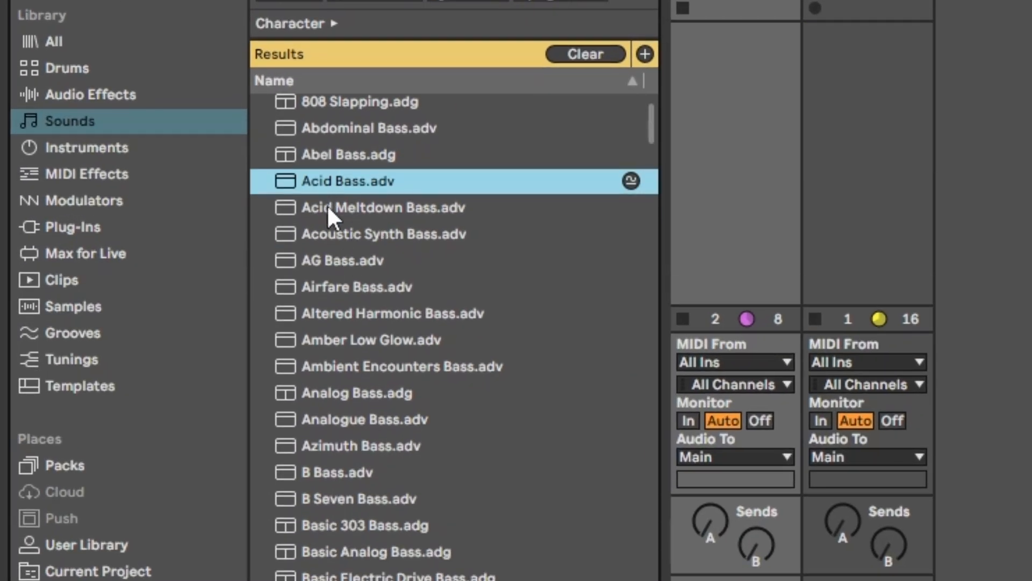
pyautogui.click(134, 205)
pyautogui.scroll(-2, 151, 211)
pyautogui.click(370, 214)
pyautogui.scroll(-3, 371, 231)
pyautogui.click(387, 228)
pyautogui.scroll(-3, 376, 231)
pyautogui.click(354, 229)
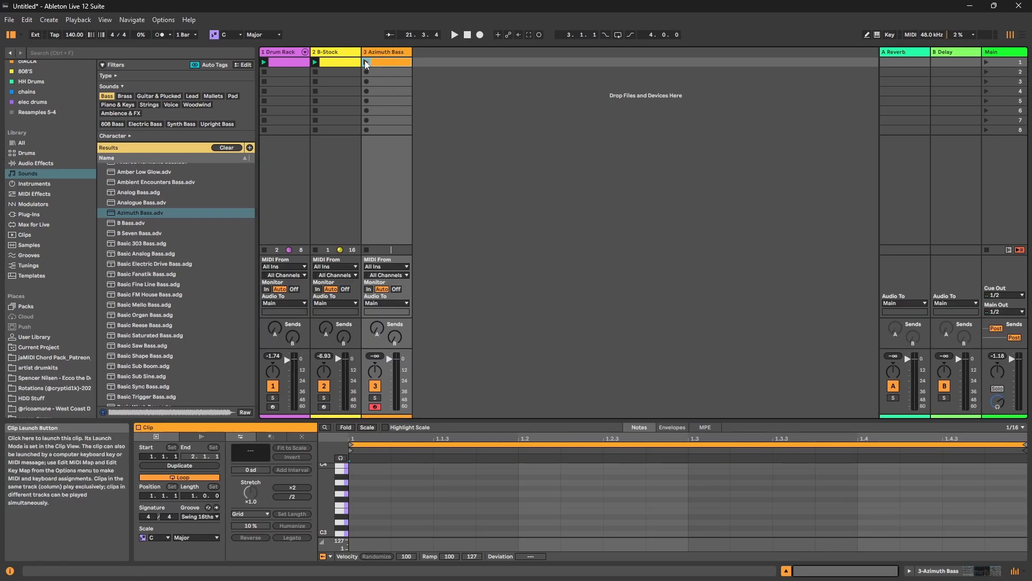
# Draw a C3 note from 1.1.1 to 1.3.1 in the Azimuth Bass clip and lower it two octaves to C1.
pyautogui.click(364, 531)
pyautogui.moveTo(402, 534); pyautogui.dragTo(687, 535)
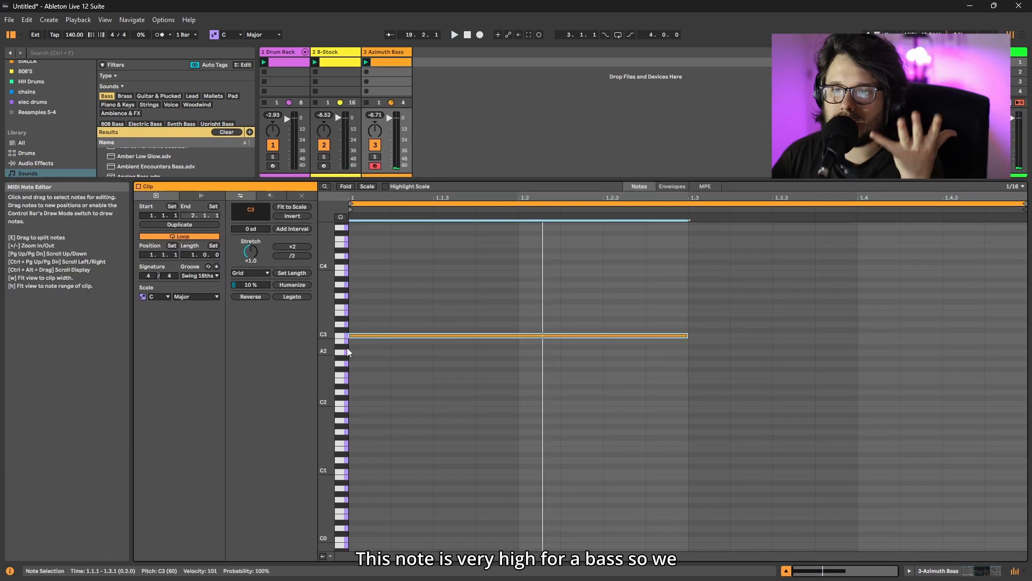
pyautogui.press('z')
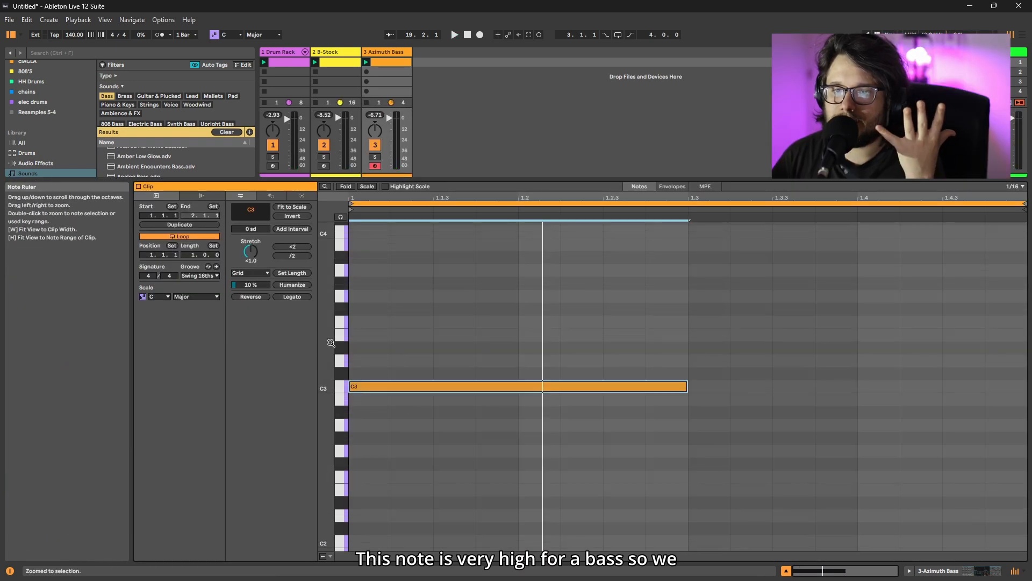
pyautogui.scroll(-3, 407, 346)
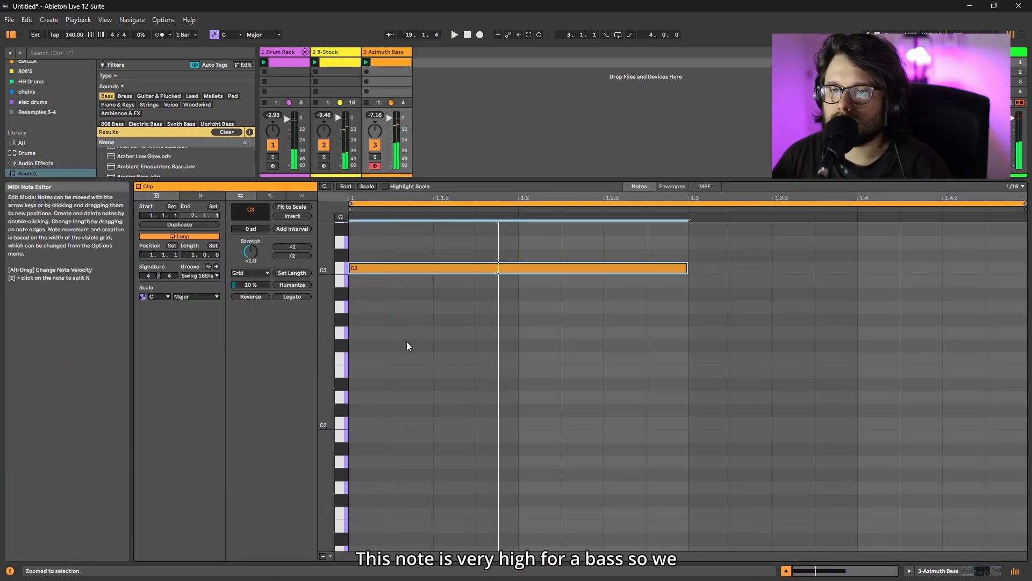
pyautogui.scroll(-1, 400, 269)
pyautogui.moveTo(399, 241); pyautogui.dragTo(402, 393)
pyautogui.press('space')
pyautogui.press('space')
pyautogui.scroll(-1, 430, 323)
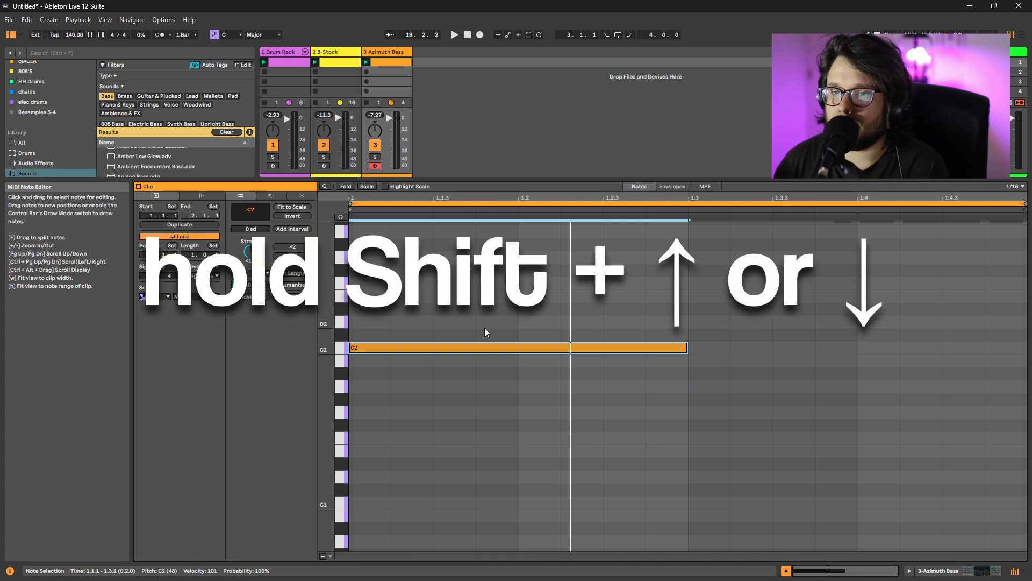
pyautogui.hotkey('shift', 'Down')
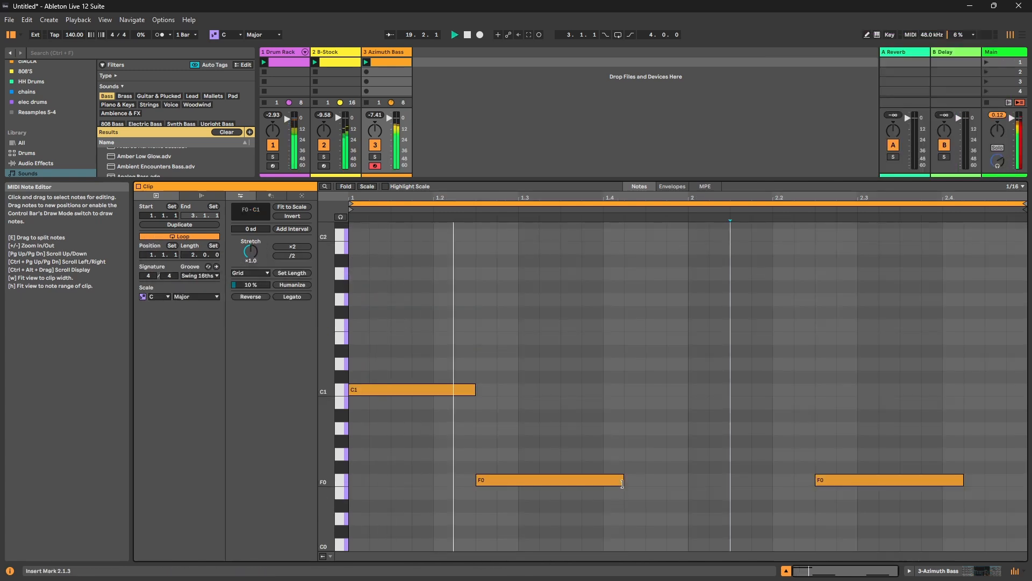
# Lengthen the bass clip's F0 note to 2.3 and set the note starting at 2.3.1 to A#0.
pyautogui.moveTo(622, 483); pyautogui.dragTo(892, 437)
pyautogui.hotkey('ctrl', 'd')
pyautogui.press('-')
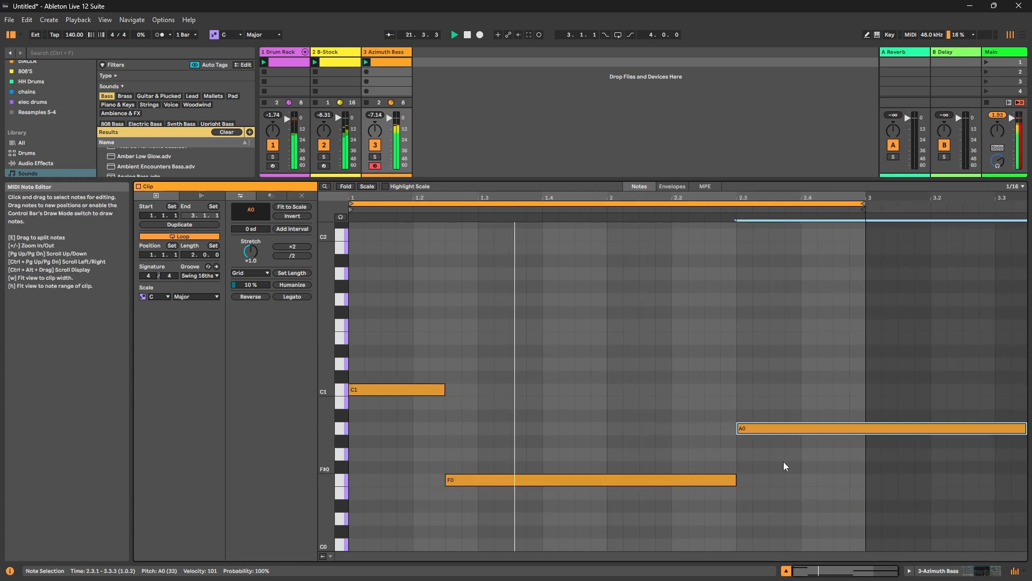
pyautogui.moveTo(804, 427); pyautogui.dragTo(805, 419)
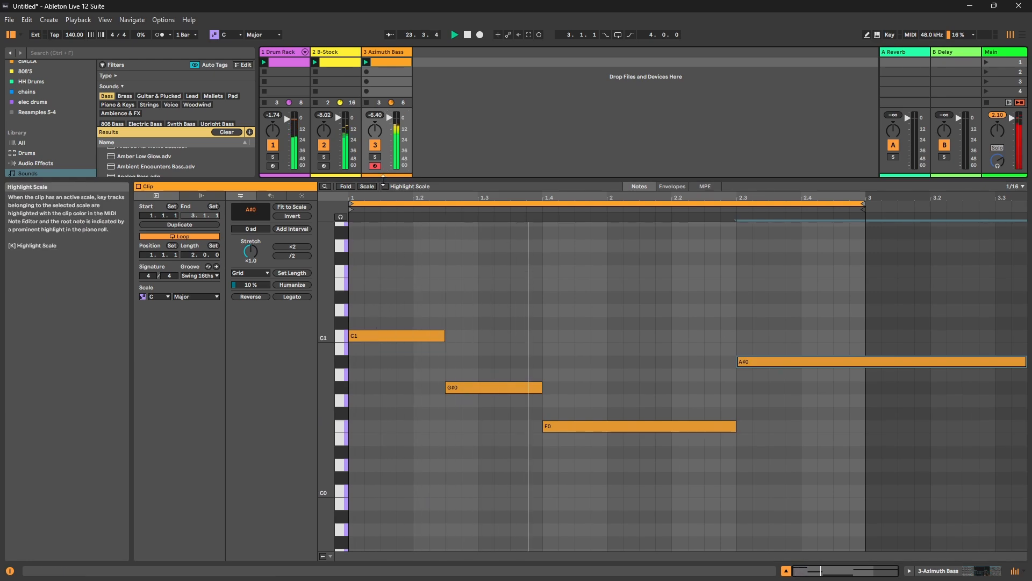
# Enlarge the session clip grid, play the clips together, and stop the Azimuth Bass track.
pyautogui.moveTo(381, 180); pyautogui.dragTo(367, 479)
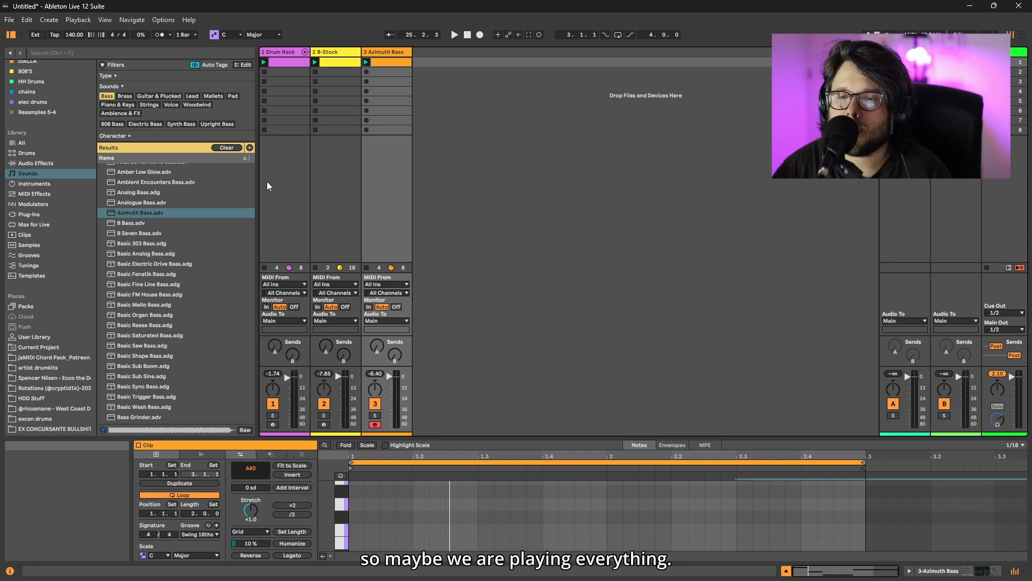
pyautogui.press('space')
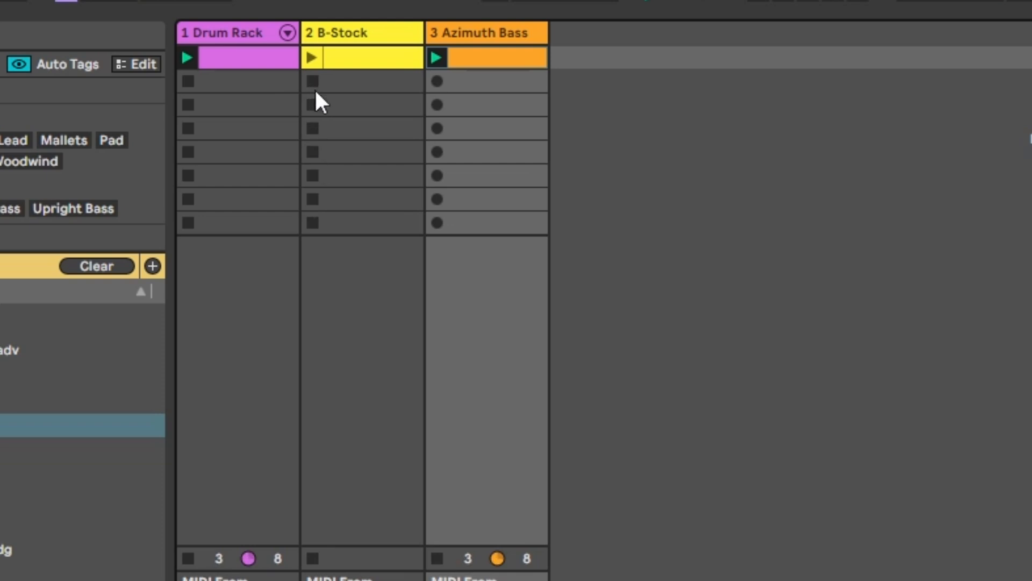
pyautogui.click(434, 560)
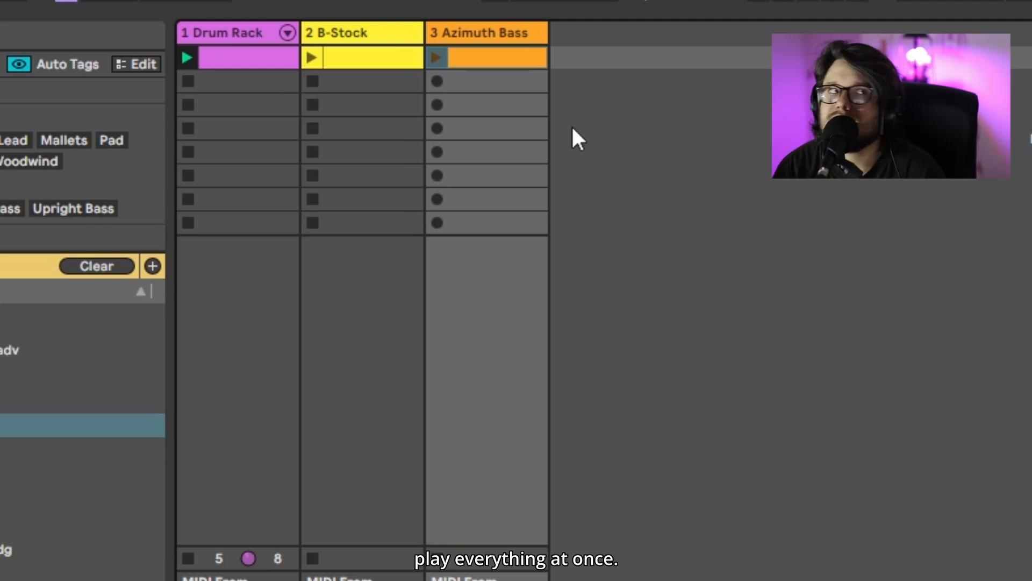
# Examine the first row's Drum Rack, B-Stock and Azimuth Bass clips one after another as a group.
pyautogui.click(333, 62)
pyautogui.click(494, 57)
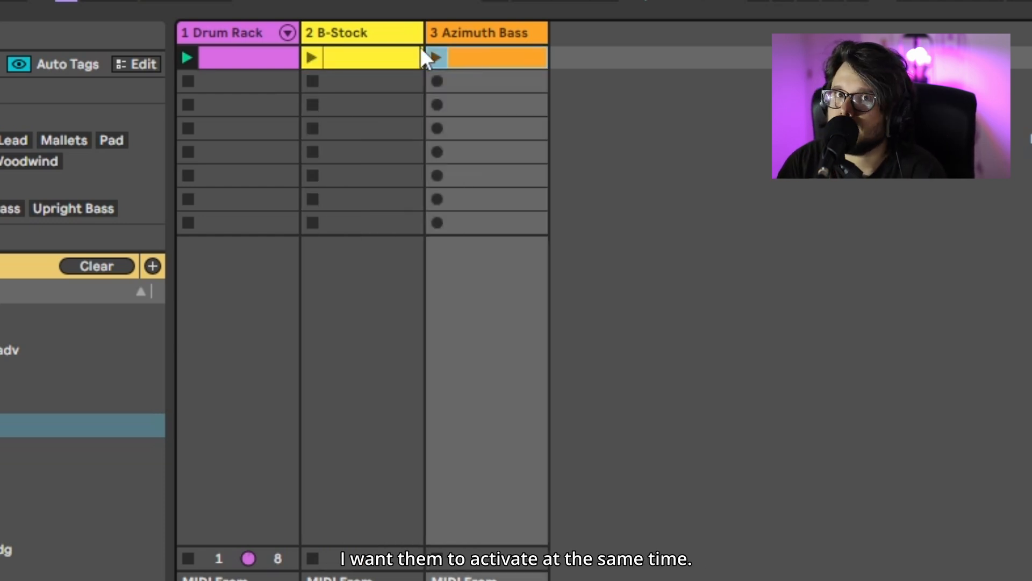
pyautogui.click(253, 58)
pyautogui.click(363, 58)
pyautogui.click(477, 56)
pyautogui.click(252, 60)
pyautogui.click(363, 60)
pyautogui.click(480, 55)
pyautogui.click(356, 64)
pyautogui.click(282, 59)
pyautogui.click(332, 61)
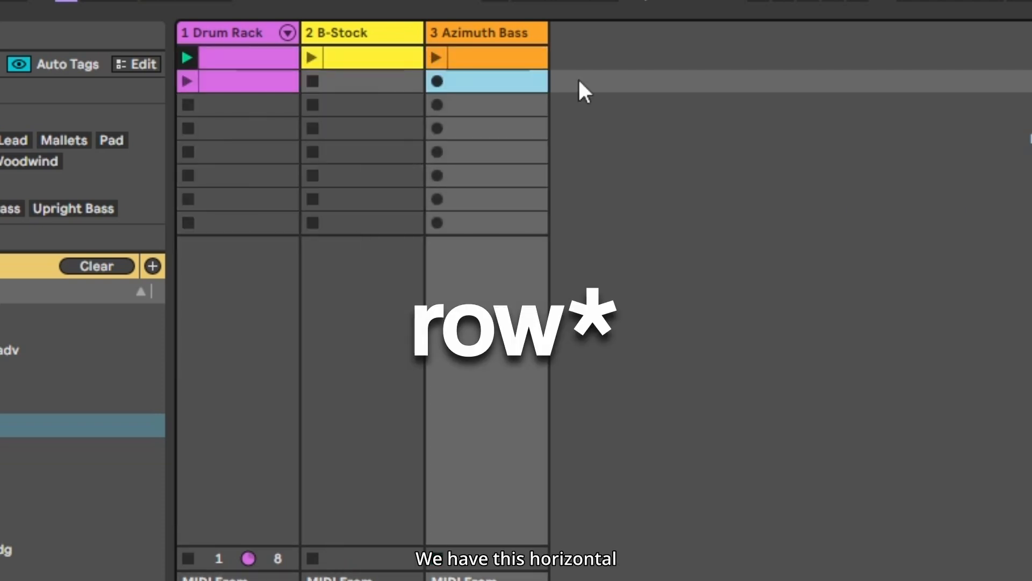
# Compare the first, second and third horizontal rows of clip slots as separate scenes.
pyautogui.click(503, 64)
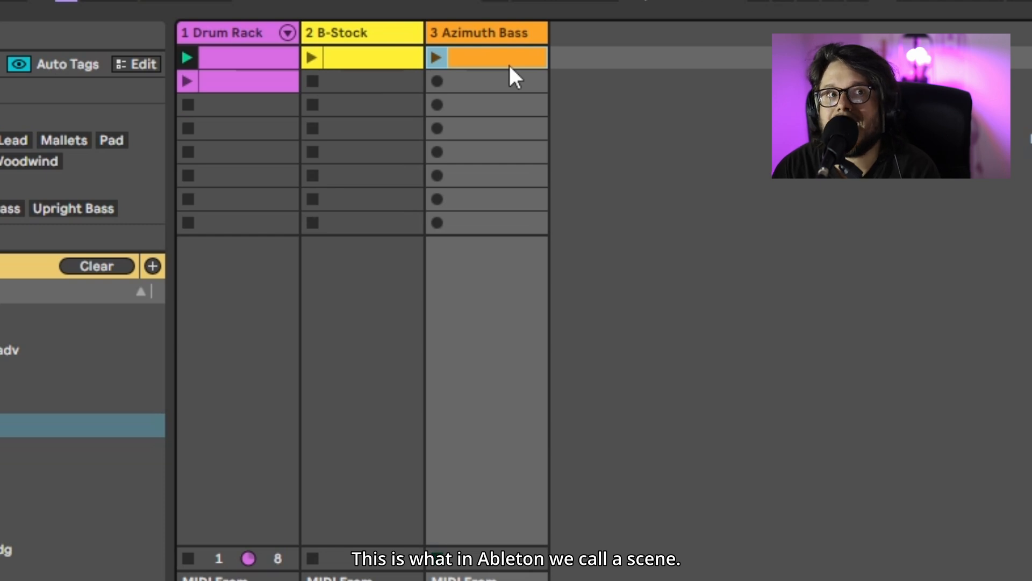
pyautogui.click(505, 86)
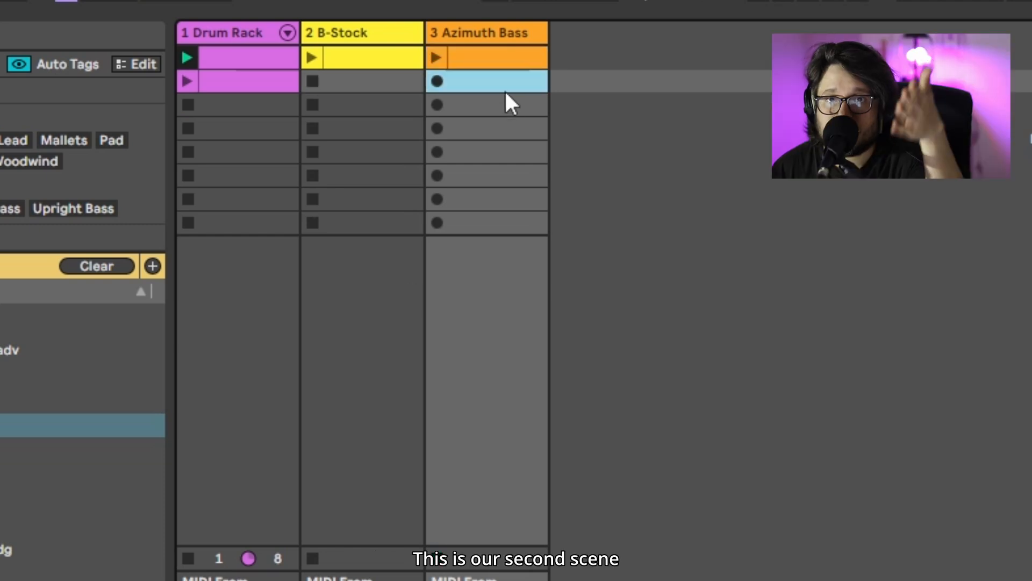
pyautogui.click(504, 106)
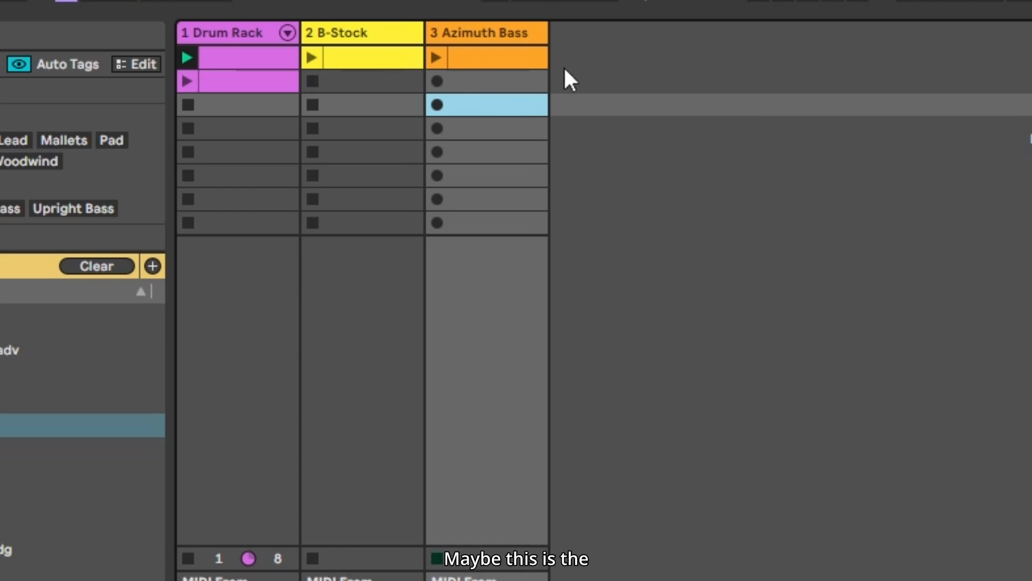
pyautogui.click(589, 59)
pyautogui.click(594, 82)
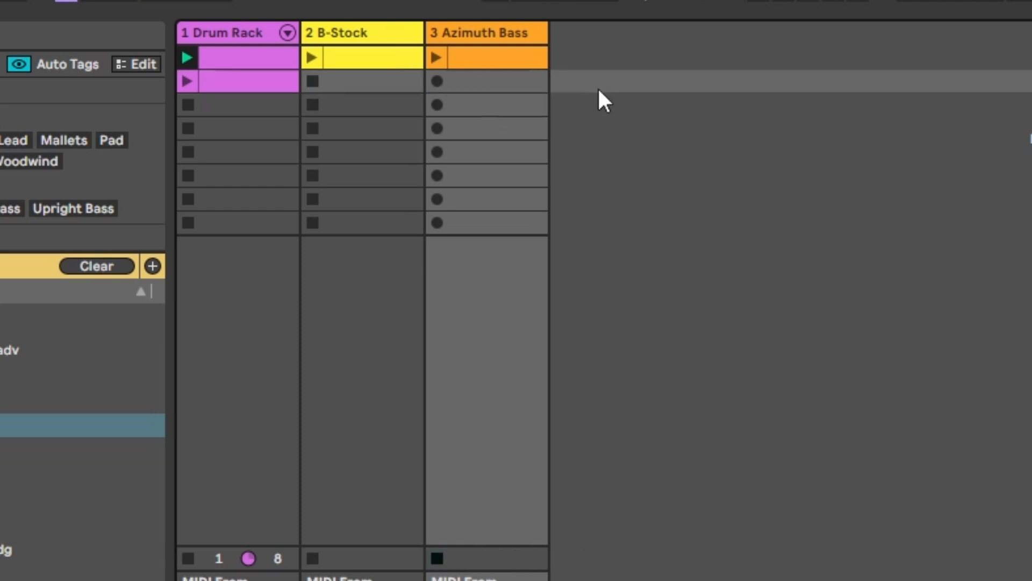
pyautogui.click(584, 102)
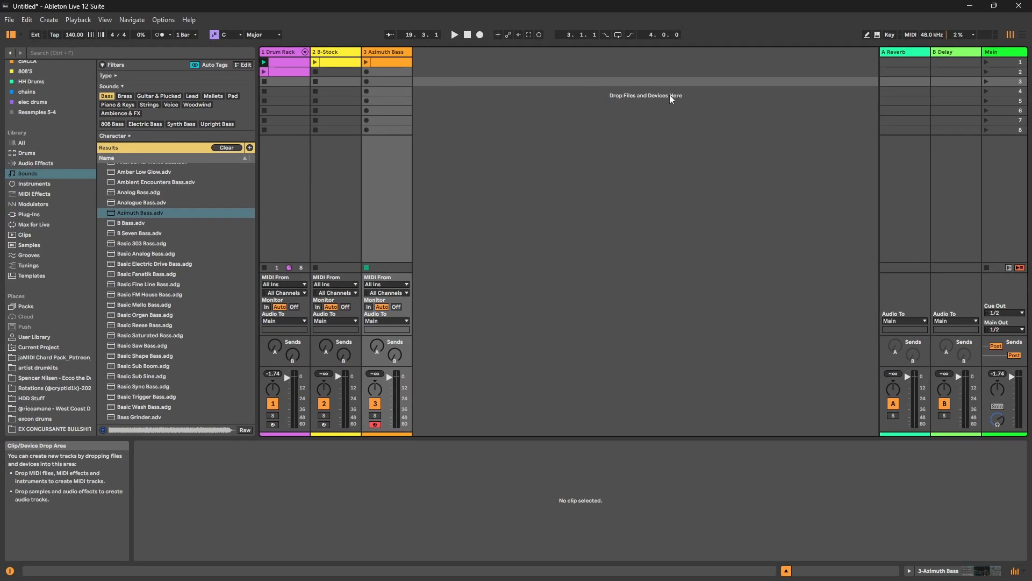
# Inspect the A Reverb and B Delay return tracks and the Main track.
pyautogui.click(906, 53)
pyautogui.click(945, 52)
pyautogui.click(914, 52)
pyautogui.click(945, 52)
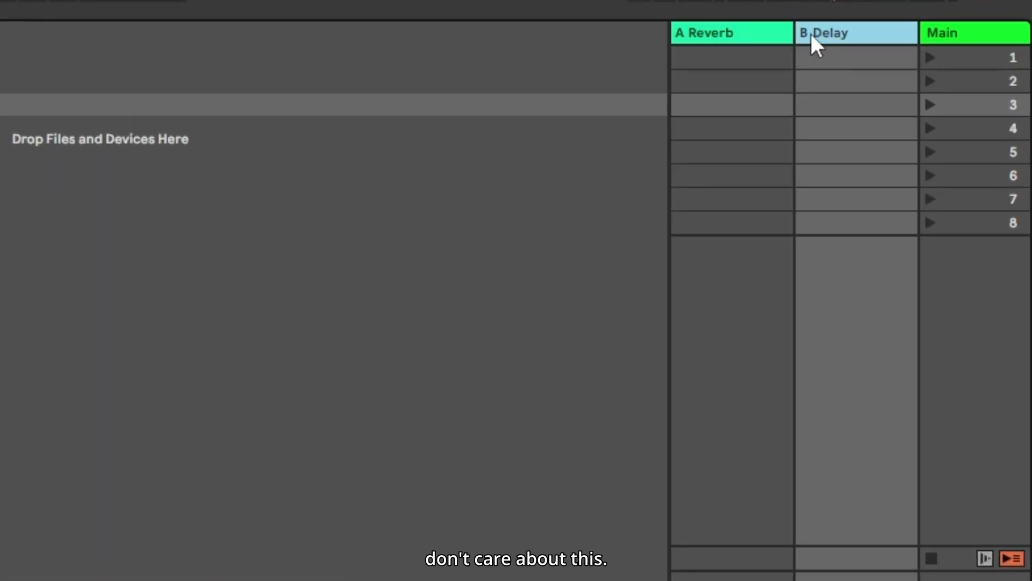
pyautogui.click(772, 34)
pyautogui.click(828, 33)
pyautogui.click(969, 35)
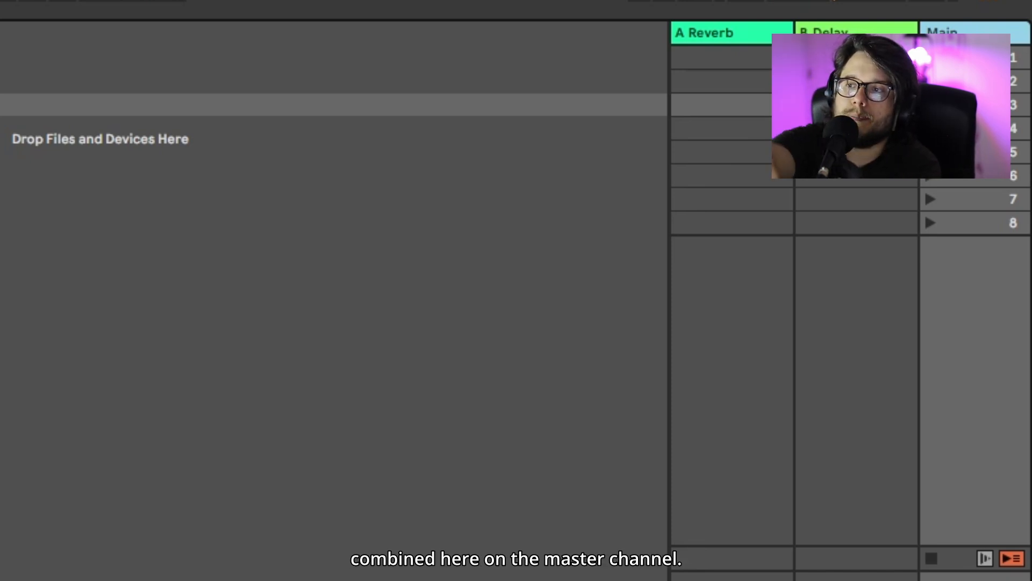
# Select the numbered scenes on the Main track in turn and launch scene 1 to play its whole row.
pyautogui.click(971, 81)
pyautogui.click(975, 107)
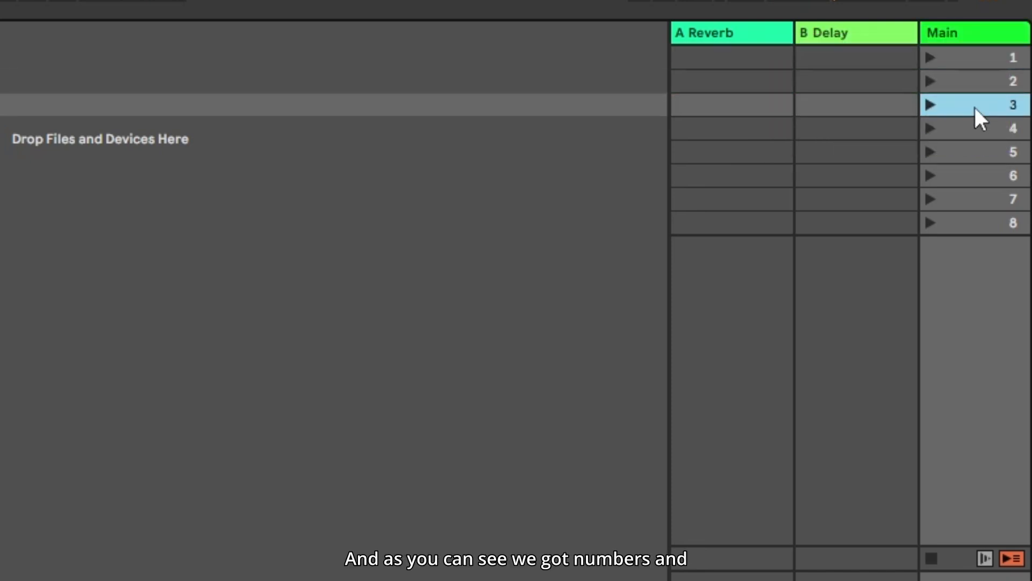
pyautogui.click(974, 130)
pyautogui.click(987, 63)
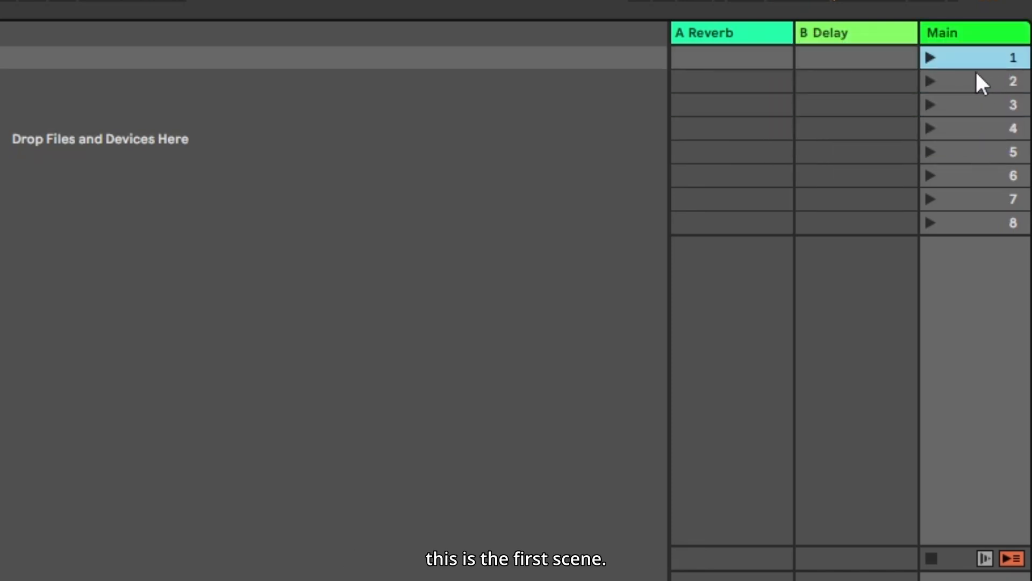
pyautogui.click(977, 80)
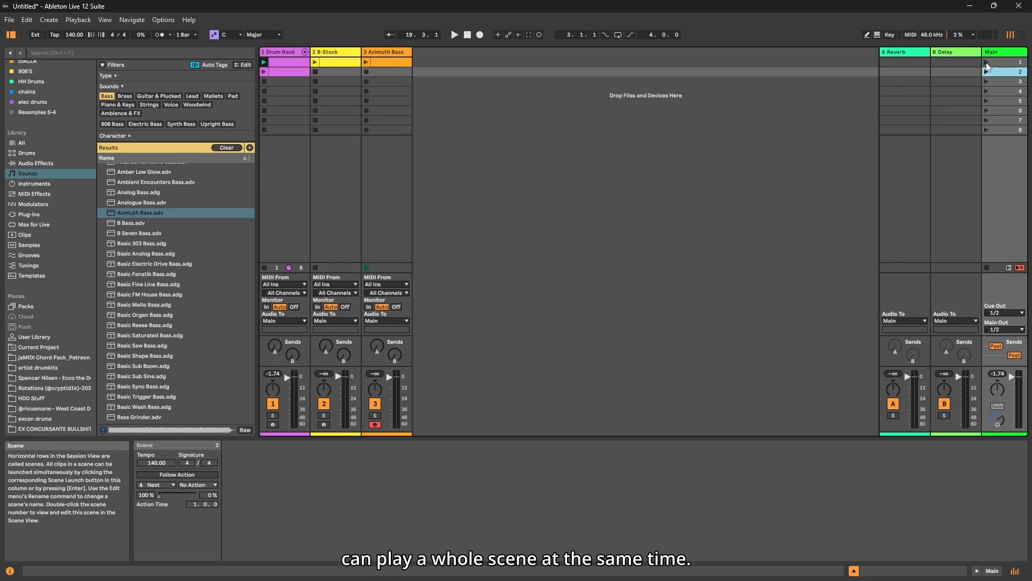
pyautogui.click(986, 63)
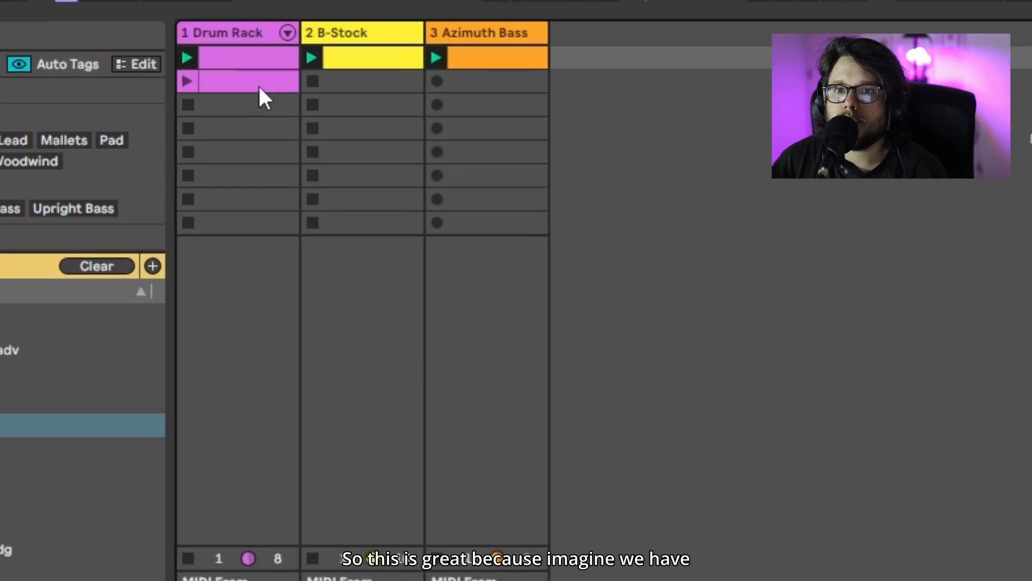
# Add more snare [kefir] notes to the second Drum Rack clip, from 1.2.3 through beat 1.4.
pyautogui.doubleClick(260, 85)
pyautogui.doubleClick(665, 515)
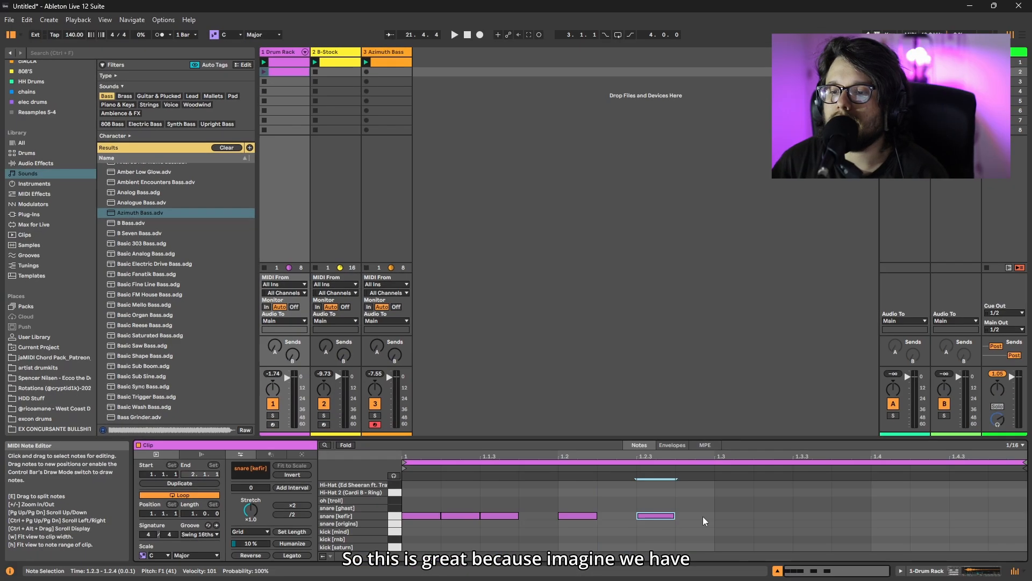
pyautogui.doubleClick(774, 515)
pyautogui.click(931, 515)
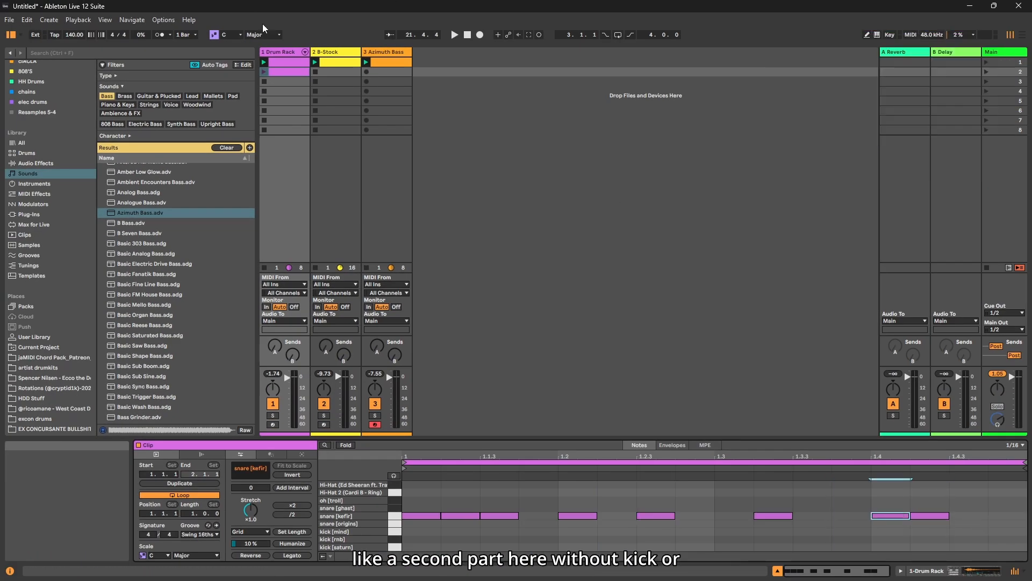
# Open the first B-Stock clip and enlarge its MIDI note editor.
pyautogui.click(286, 63)
pyautogui.click(289, 74)
pyautogui.click(338, 72)
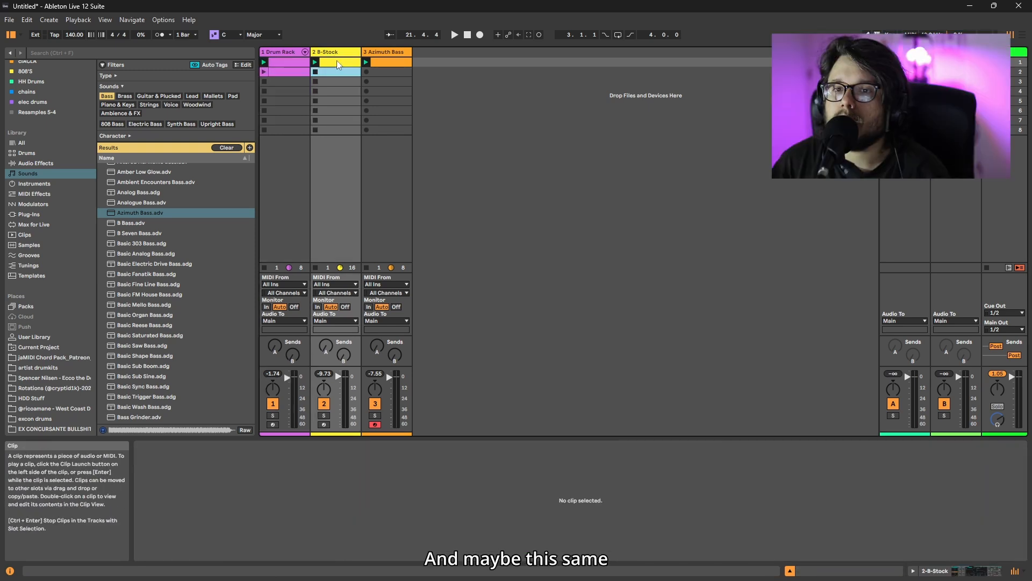
pyautogui.click(339, 63)
pyautogui.moveTo(543, 438); pyautogui.dragTo(505, 223)
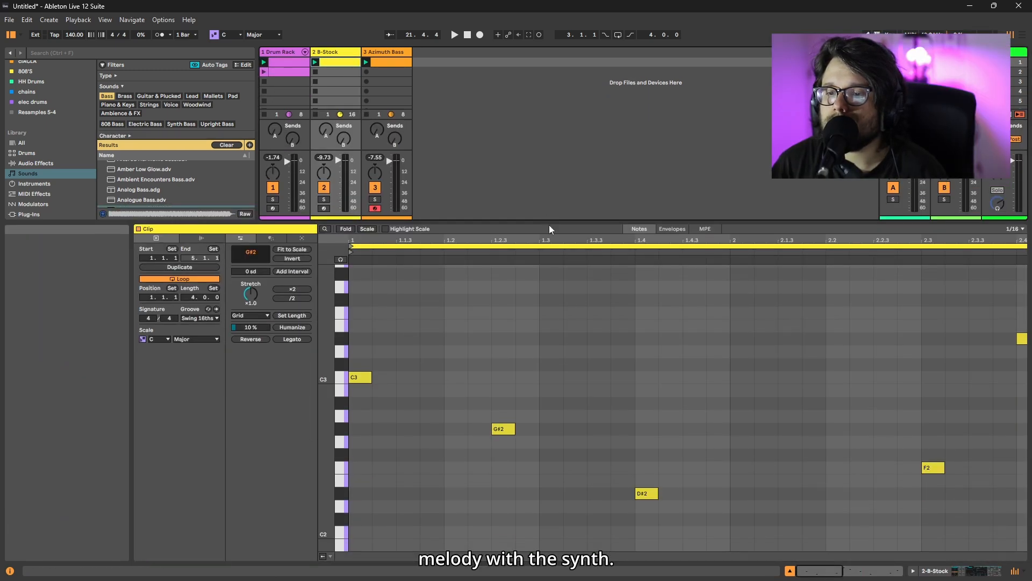
# Copy the first B-Stock clip and paste it into the second slot of the same track.
pyautogui.rightClick(347, 64)
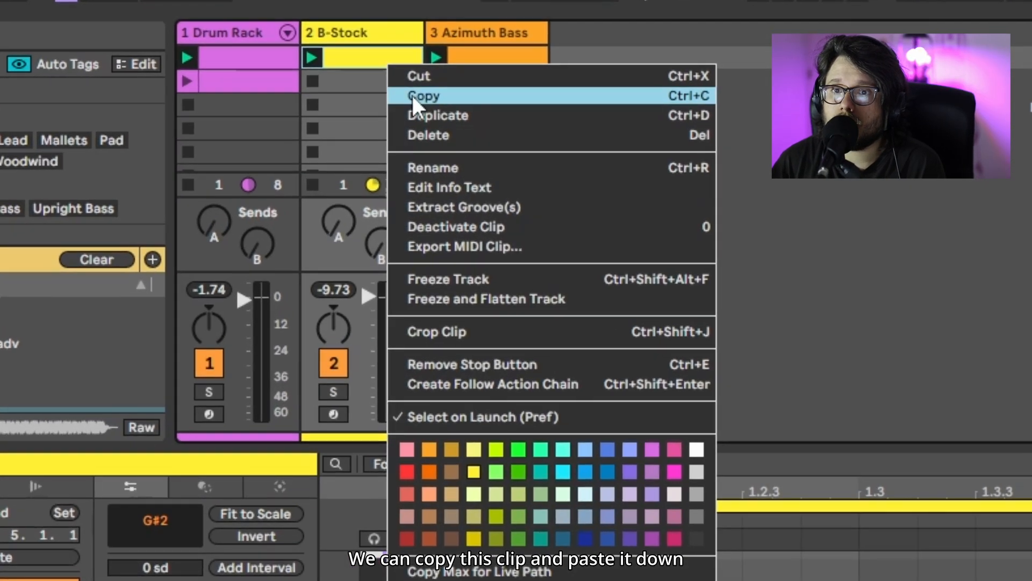
pyautogui.click(357, 77)
pyautogui.rightClick(372, 80)
pyautogui.click(414, 94)
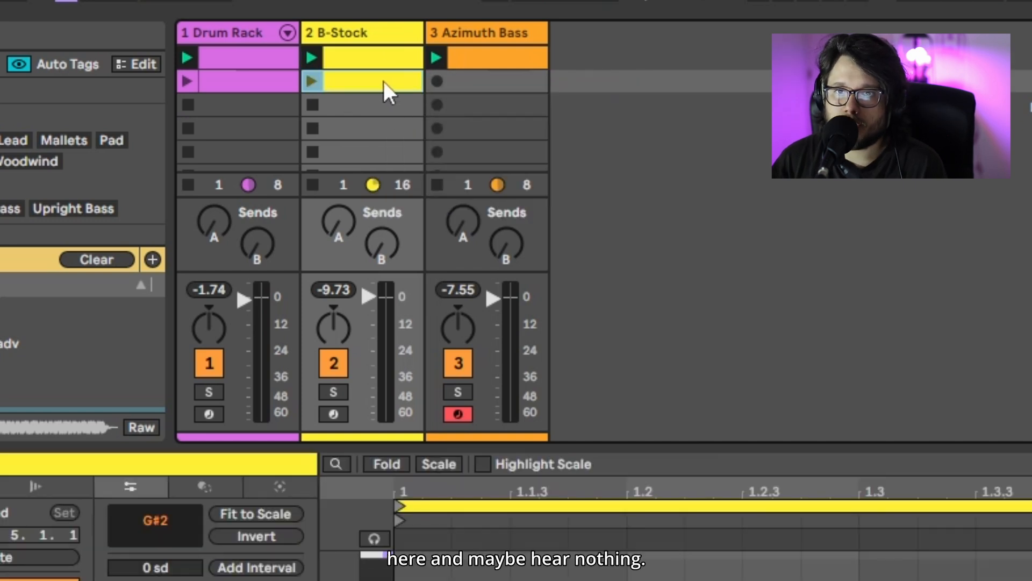
pyautogui.click(544, 81)
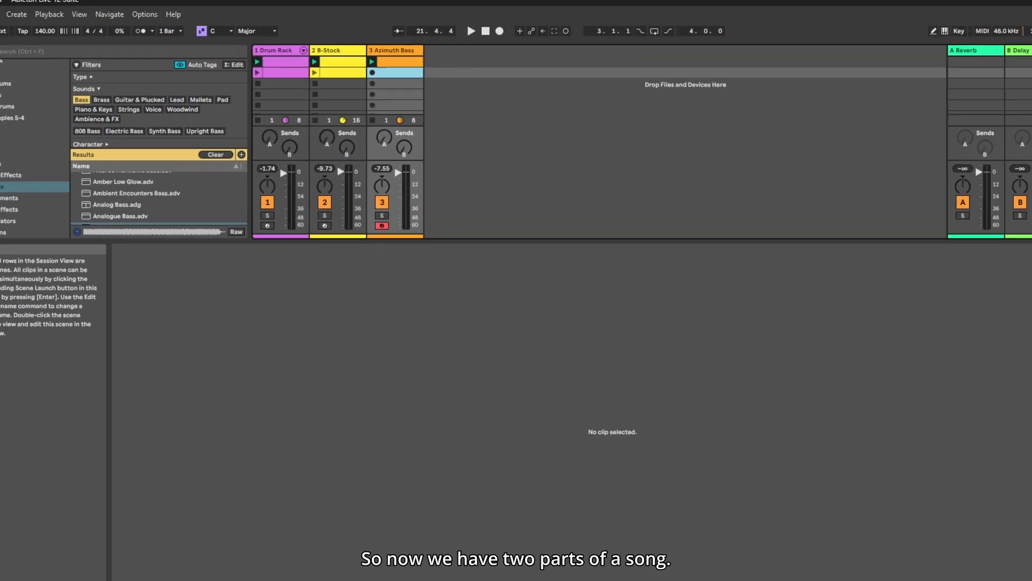
# Launch scenes 1 and 2 in turn, view scene 2's B-Stock and Drum Rack clips during playback, and return to scene 1.
pyautogui.click(986, 63)
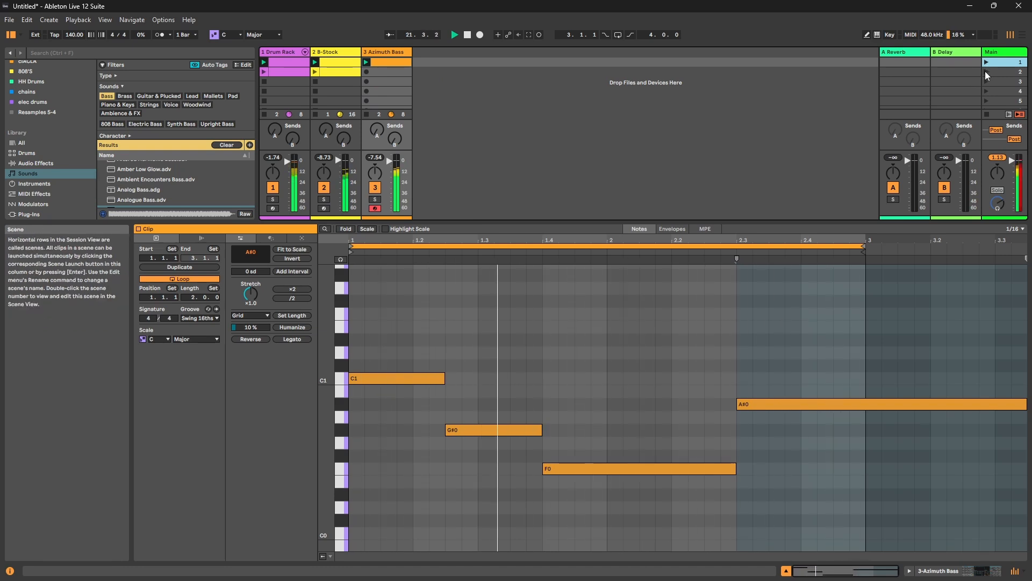
pyautogui.click(986, 72)
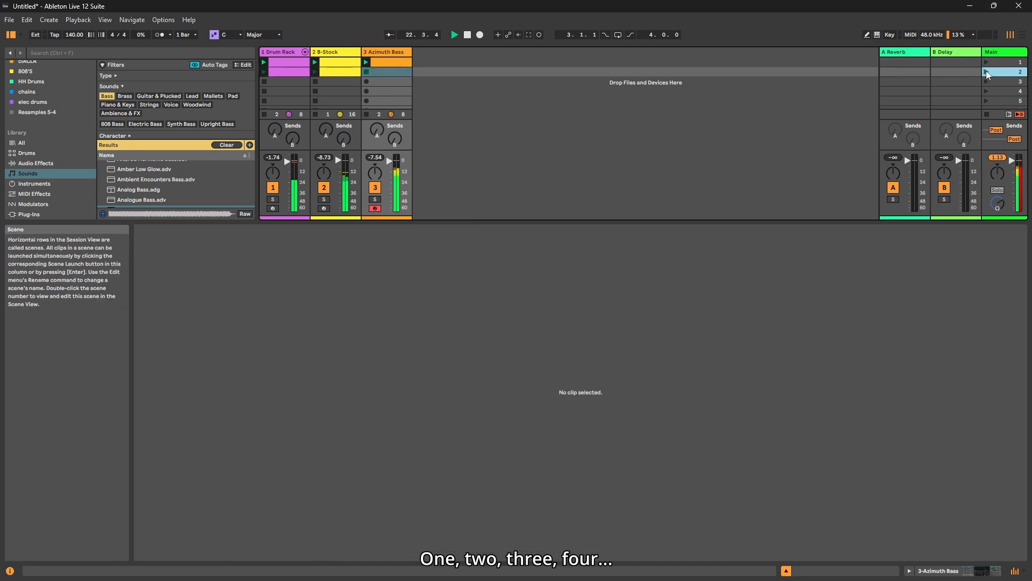
pyautogui.click(341, 73)
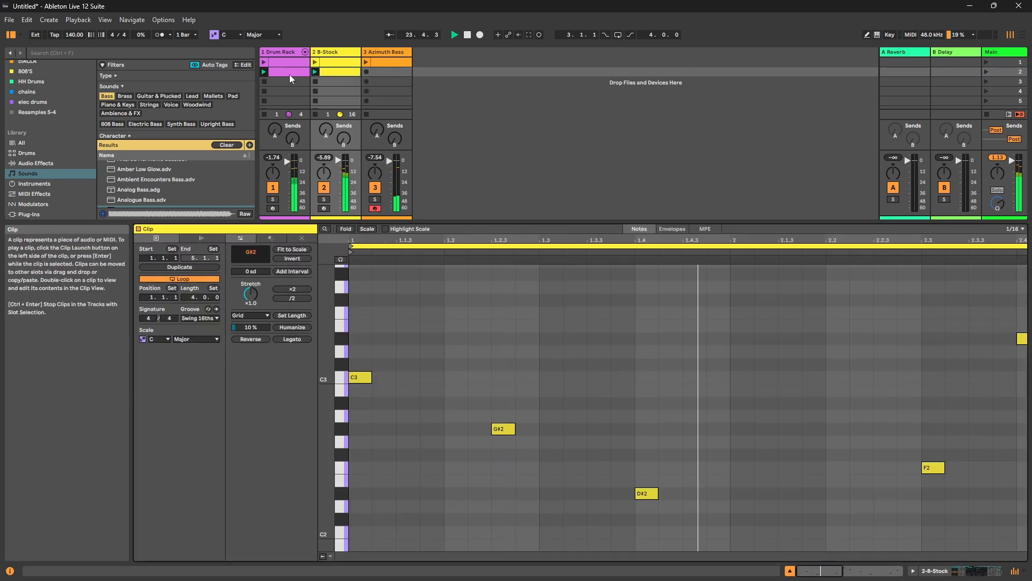
pyautogui.click(290, 76)
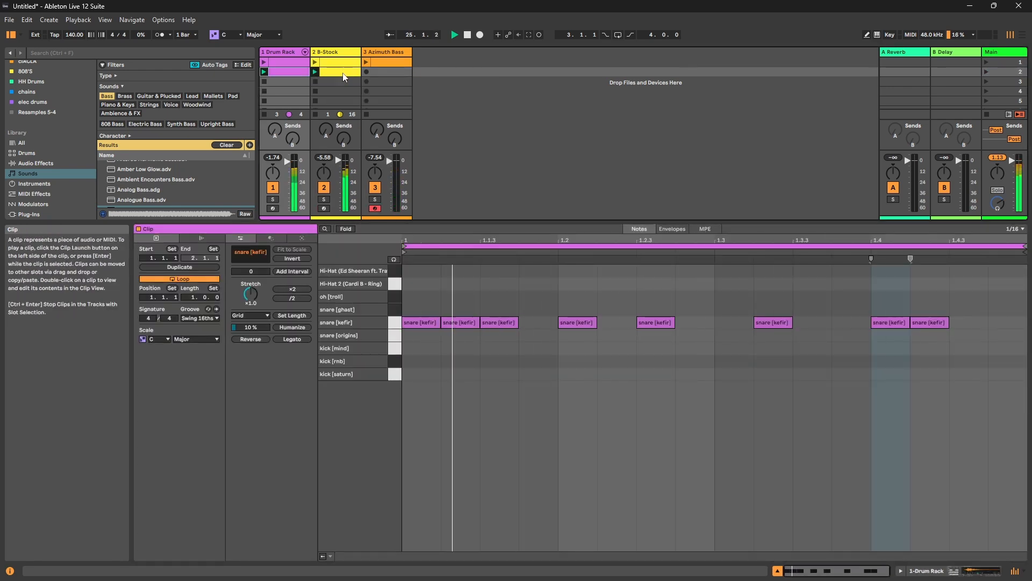
pyautogui.click(984, 63)
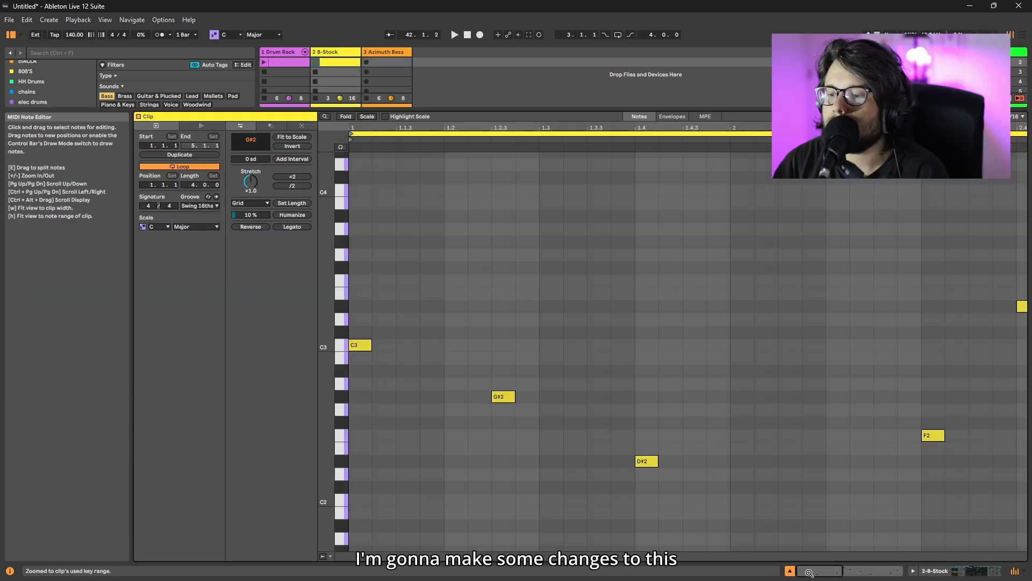
# Launch scene 2 and raise the G#2 and D#2 notes in bar 1 of the second B-Stock clip by one octave.
pyautogui.press('w')
pyautogui.scroll(-4, 708, 465)
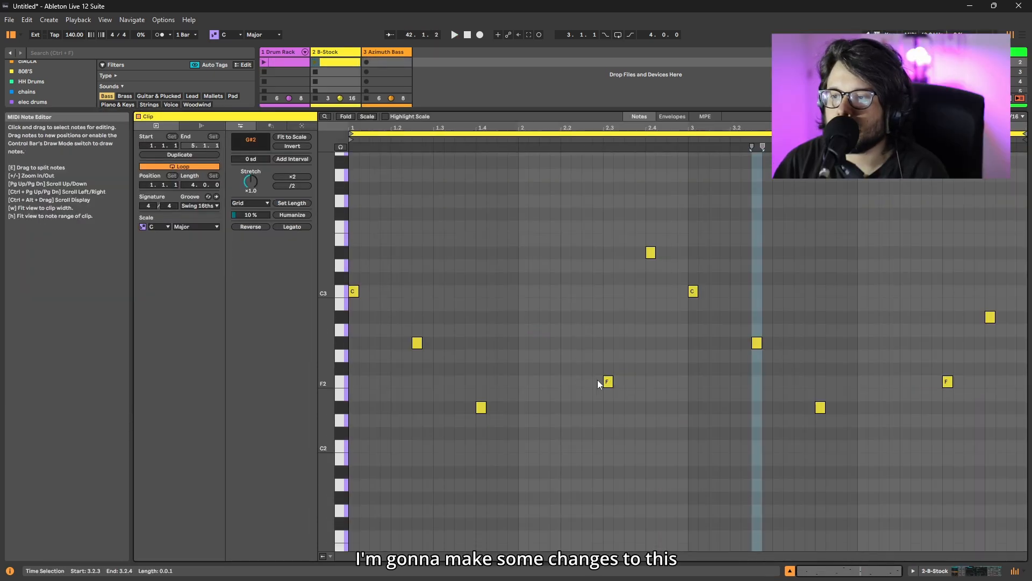
pyautogui.scroll(1, 593, 380)
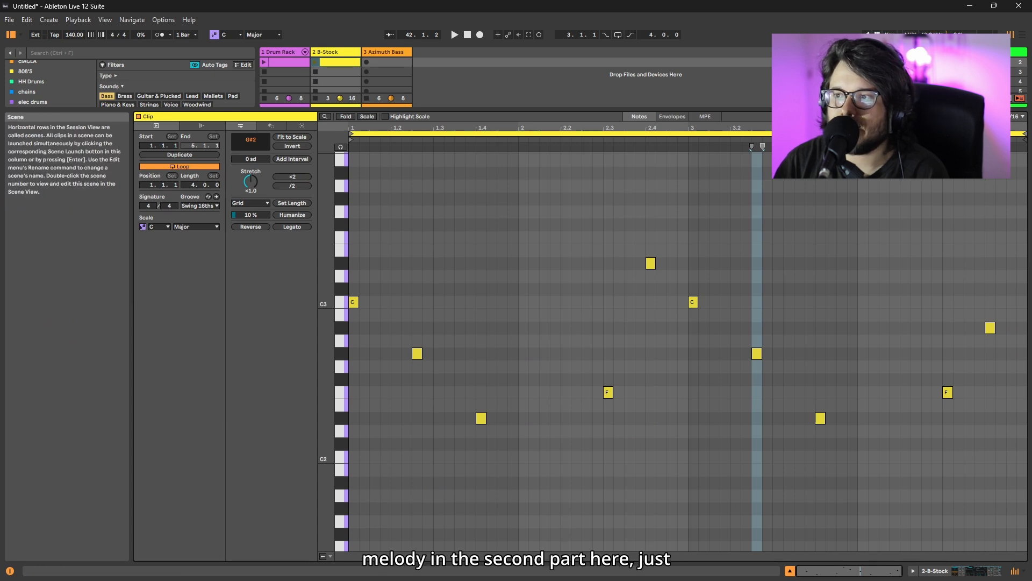
pyautogui.click(984, 62)
pyautogui.moveTo(411, 334); pyautogui.dragTo(528, 448)
pyautogui.hotkey('shift', 'Up')
pyautogui.hotkey('shift', 'Up')
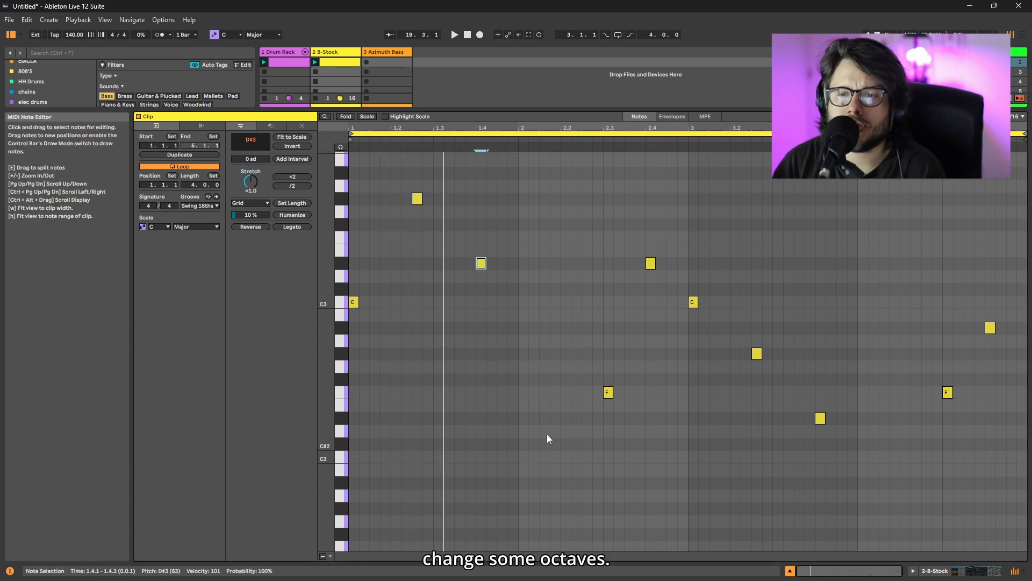
# Select the F2 note at 2.3, lower the D#3 note at 2.4 by one octave and delete it.
pyautogui.moveTo(595, 364); pyautogui.dragTo(635, 420)
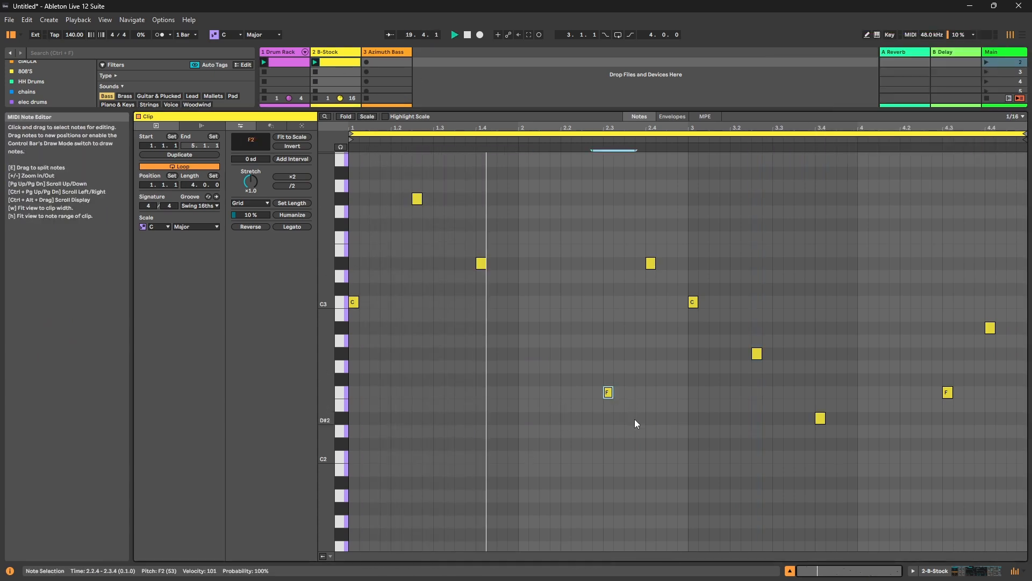
pyautogui.moveTo(632, 306); pyautogui.dragTo(665, 256)
pyautogui.hotkey('shift', 'Down')
pyautogui.click(662, 371)
pyautogui.moveTo(663, 352); pyautogui.dragTo(647, 439)
pyautogui.press('Delete')
# Raise the D#2 note at 3.4 and the F2 note at 4.3 by one octave, and delete the A#2 note at 4.4.
pyautogui.moveTo(843, 398); pyautogui.dragTo(815, 430)
pyautogui.hotkey('shift', 'Up')
pyautogui.moveTo(882, 353); pyautogui.dragTo(973, 425)
pyautogui.hotkey('shift', 'Up')
pyautogui.click(965, 356)
pyautogui.moveTo(962, 357); pyautogui.dragTo(1026, 328)
pyautogui.press('Delete')
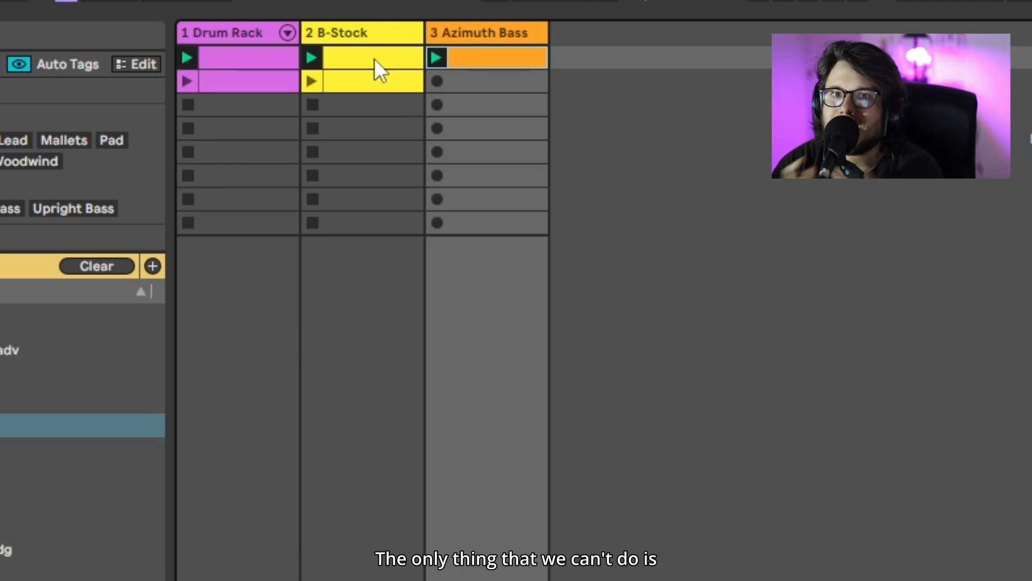
# Rename the Drum Rack track with the drummer's first name.
pyautogui.click(247, 80)
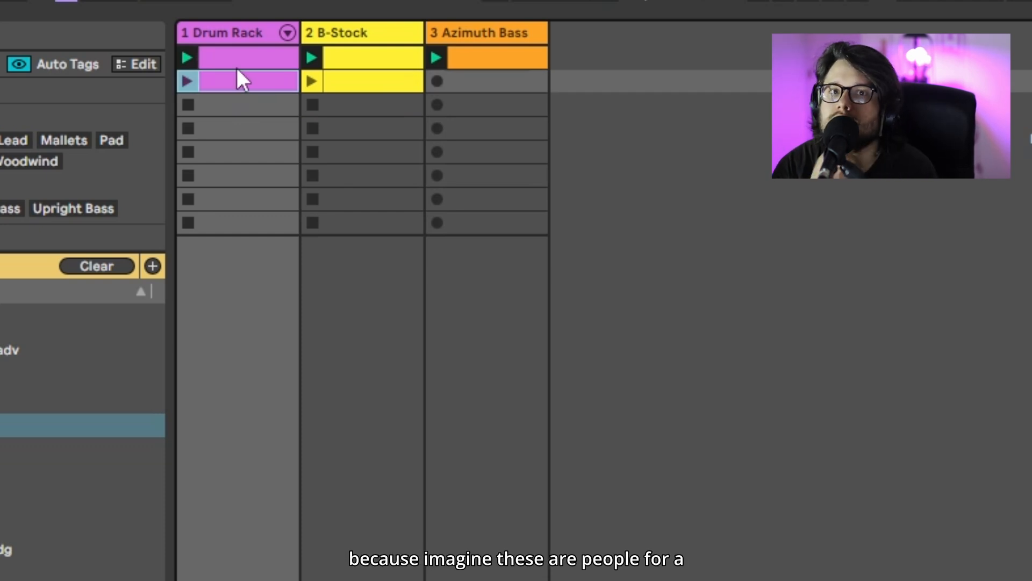
pyautogui.click(240, 37)
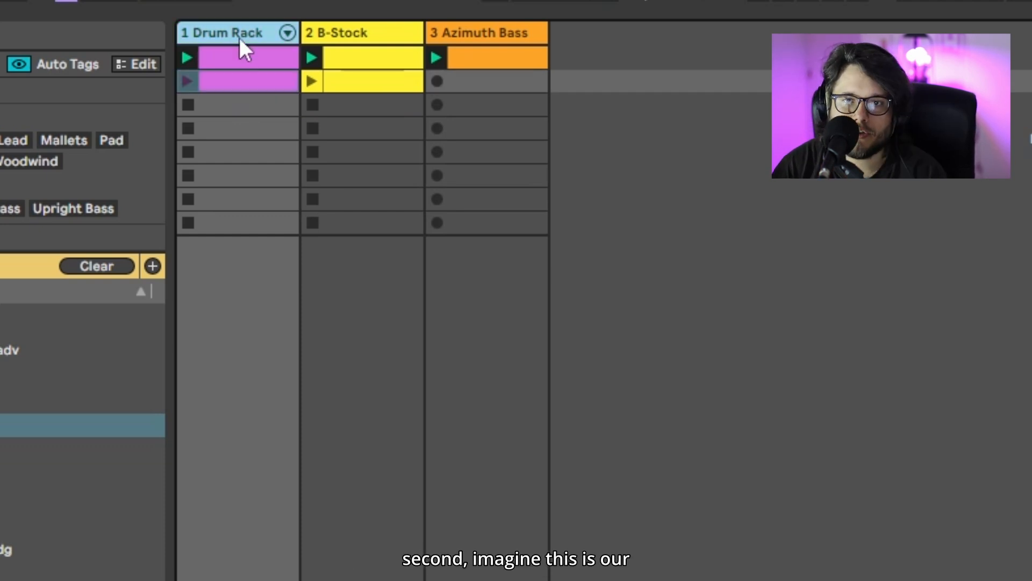
pyautogui.hotkey('ctrl', 'r')
pyautogui.write('George')
pyautogui.press('Return')
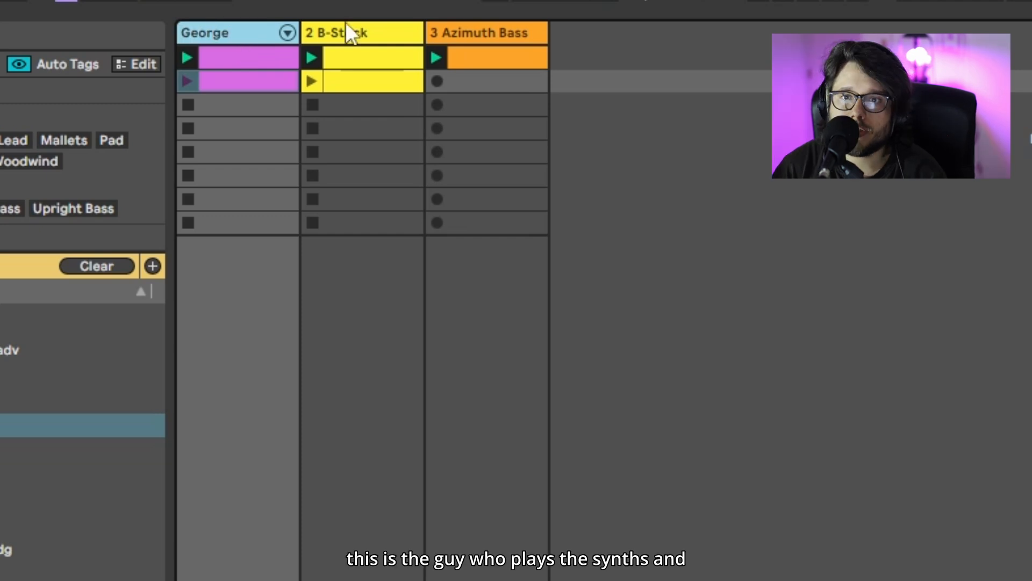
# Rename the B-Stock and Azimuth Bass tracks with the synth player's and the bassist's first names.
pyautogui.click(347, 26)
pyautogui.hotkey('ctrl', 'r')
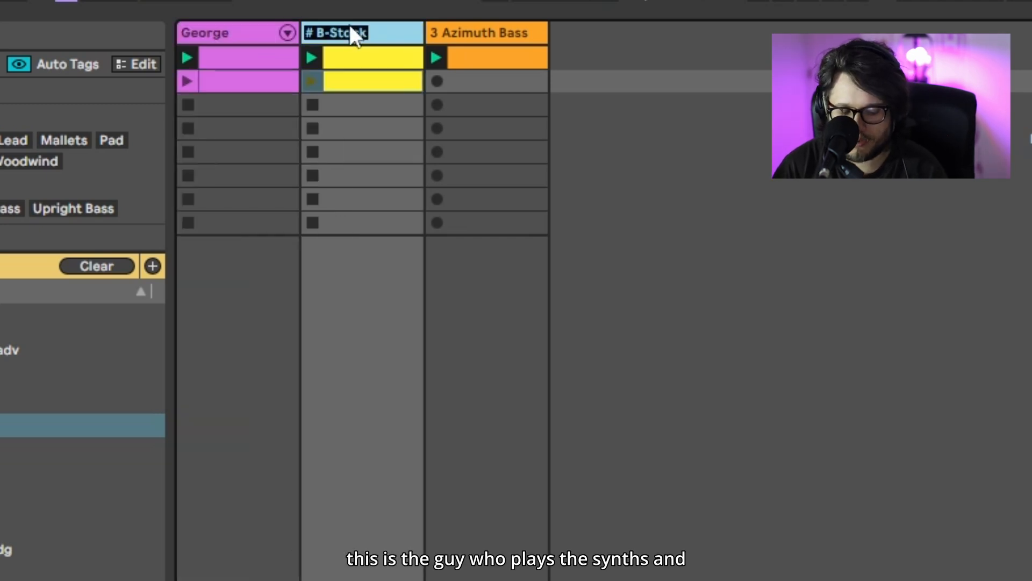
pyautogui.write('John')
pyautogui.press('Tab')
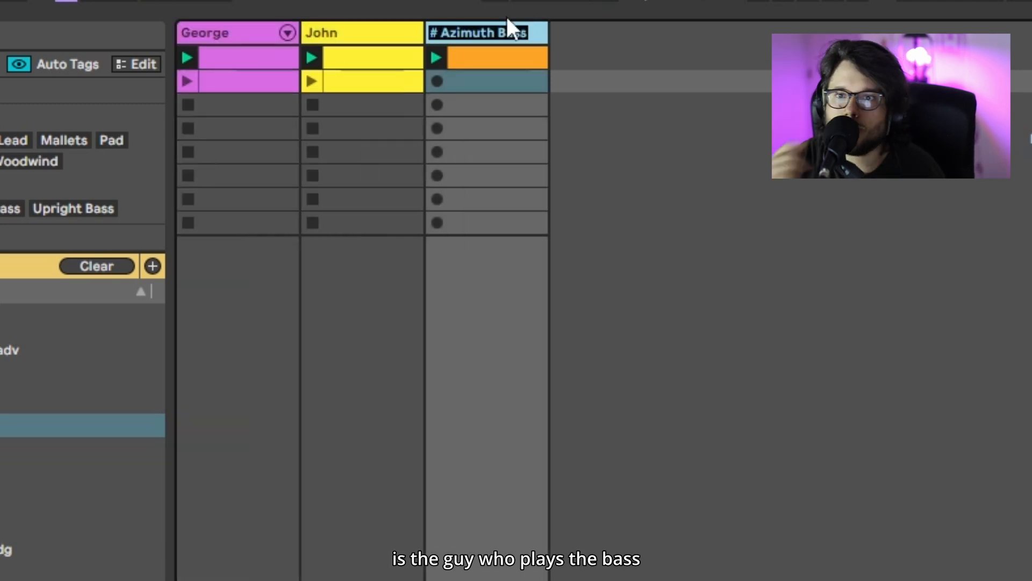
pyautogui.write('Paulç')
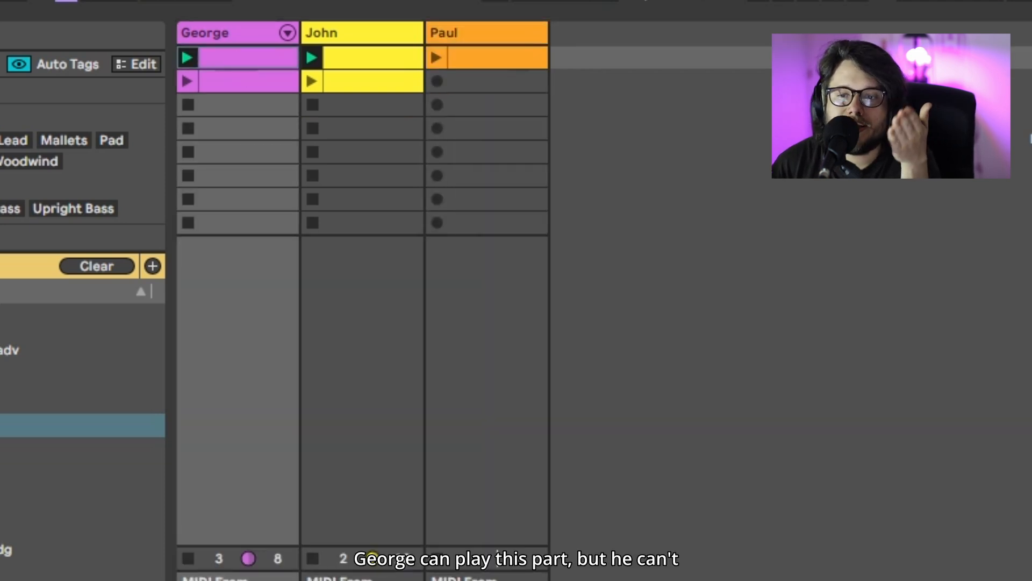
# Shrink the clip slot area to reveal more of the mixer, and launch the drum track's first and second clips in turn.
pyautogui.moveTo(498, 546); pyautogui.dragTo(498, 215)
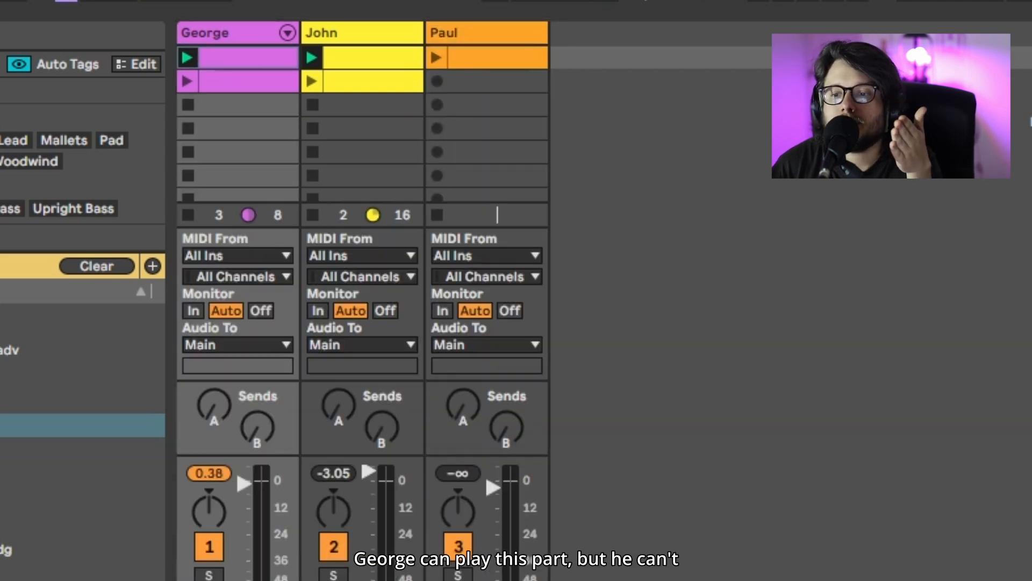
pyautogui.click(230, 88)
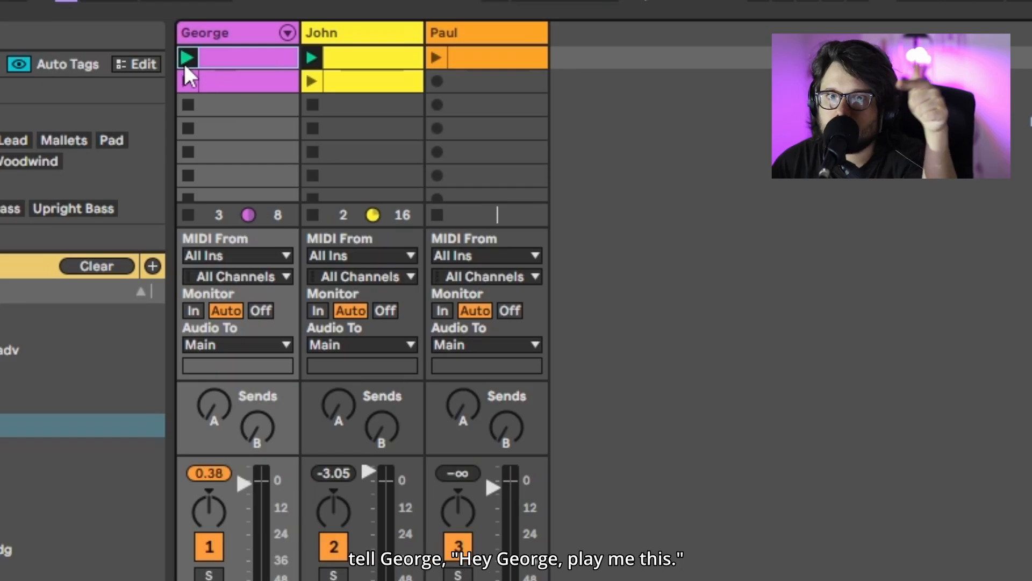
pyautogui.click(186, 58)
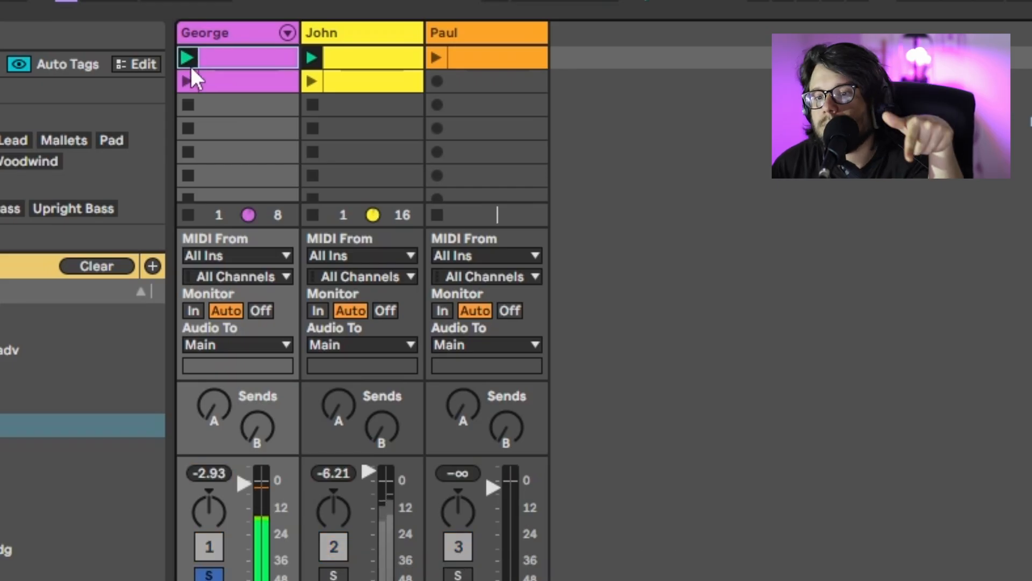
pyautogui.click(189, 85)
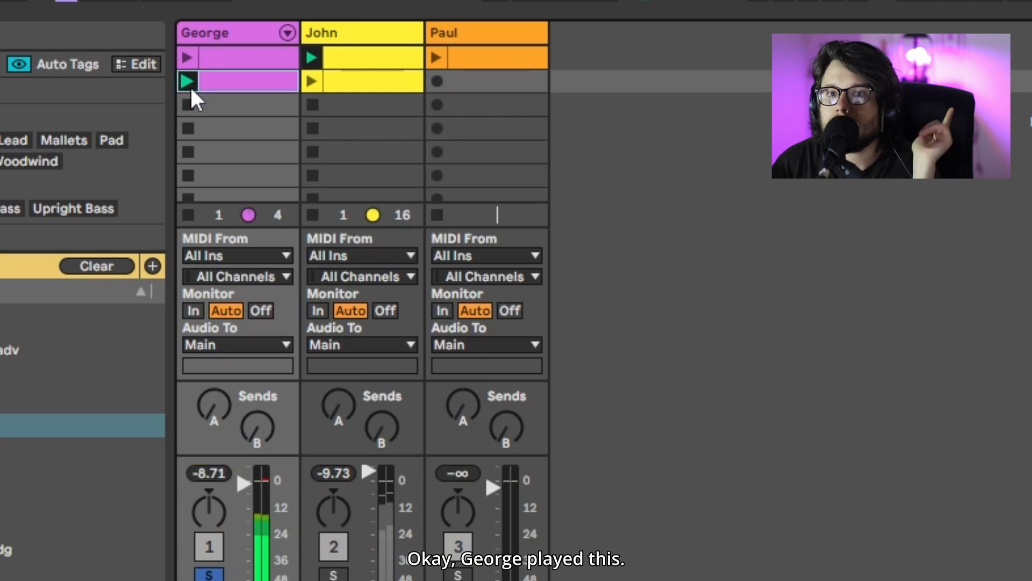
pyautogui.click(236, 66)
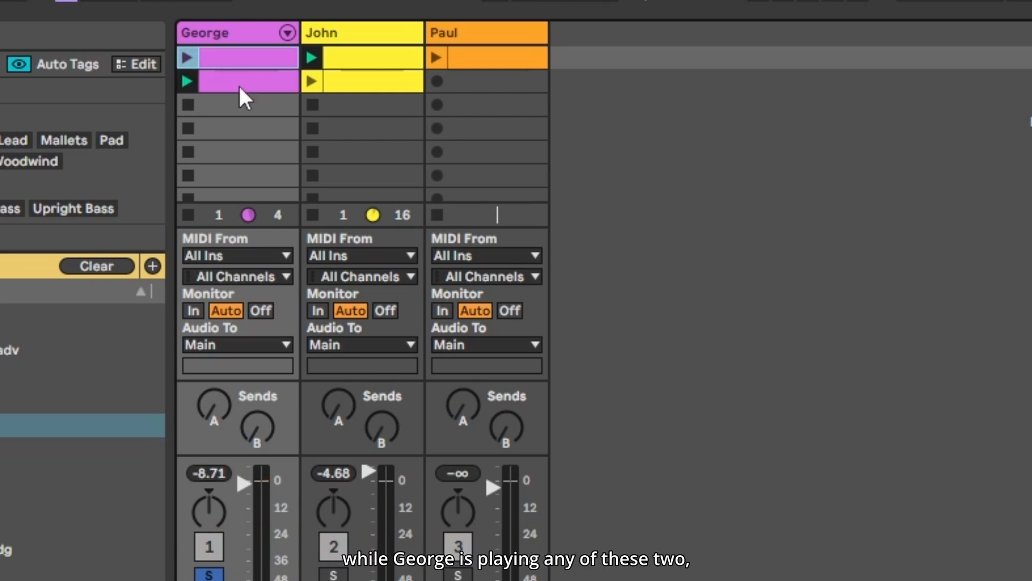
# Solo the synth track alongside the drum track and launch the synth track's second clip.
pyautogui.click(355, 58)
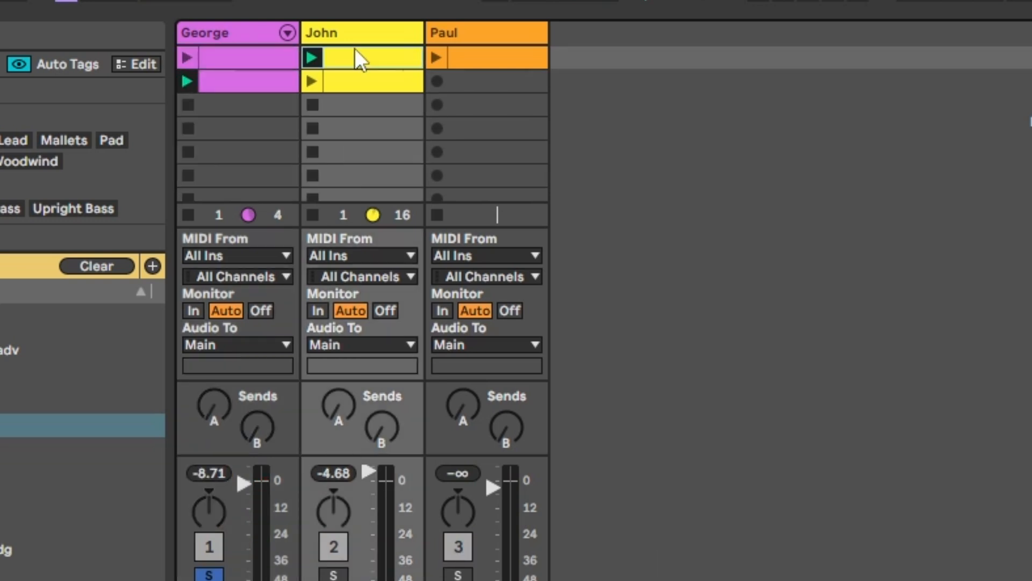
pyautogui.click(357, 102)
pyautogui.click(243, 78)
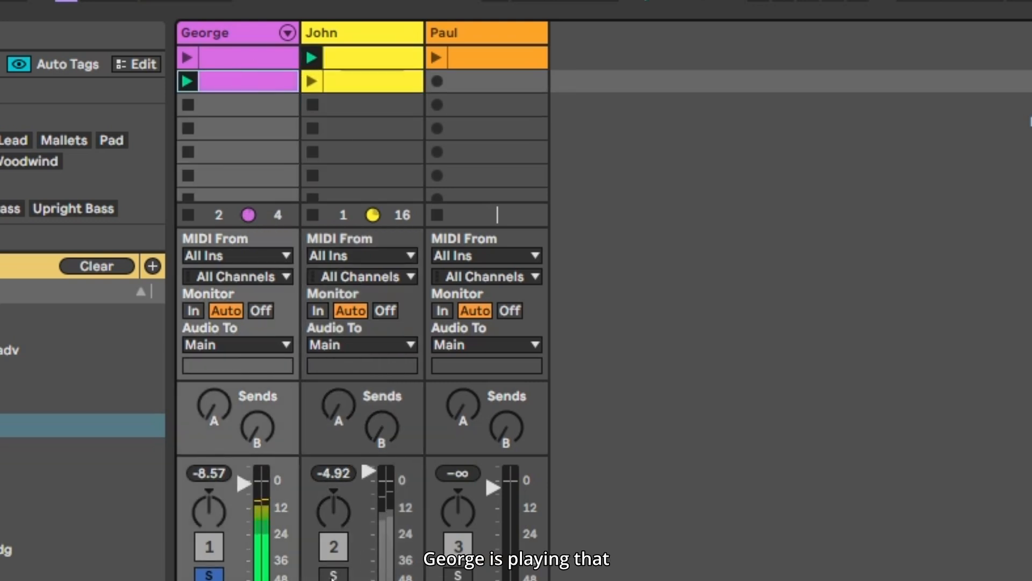
pyautogui.keyDown('ctrl'); pyautogui.click(332, 578); pyautogui.keyUp('ctrl')
pyautogui.press('Up')
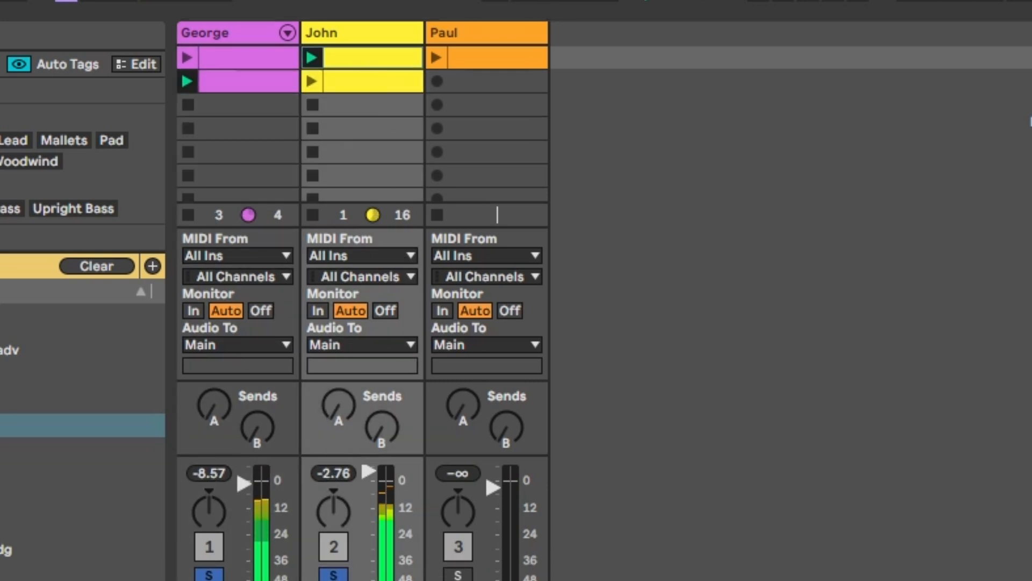
pyautogui.click(312, 81)
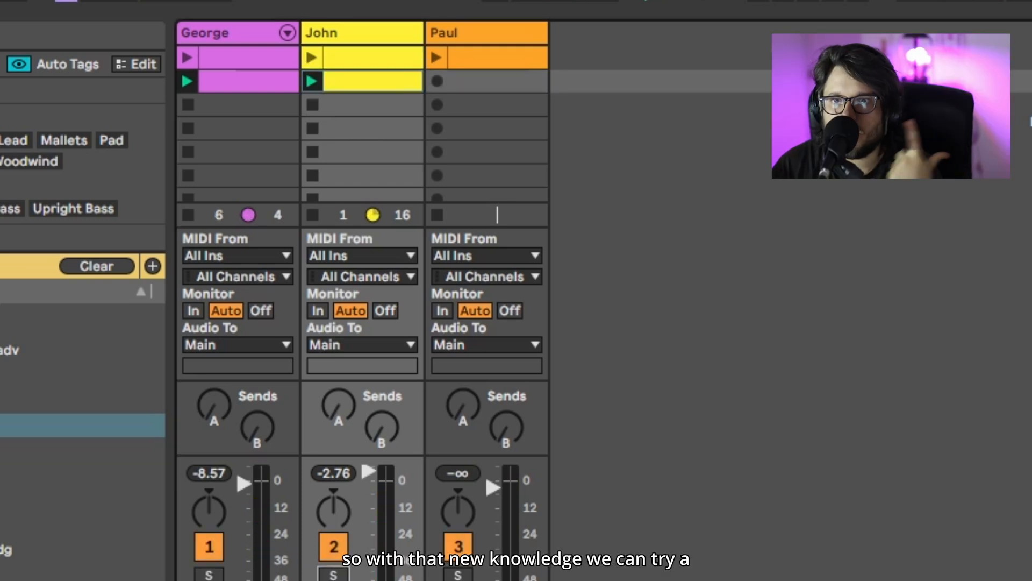
# Listen to the second synth clip combined with the first drum and bass clips, and open the synth clip's notes.
pyautogui.click(259, 54)
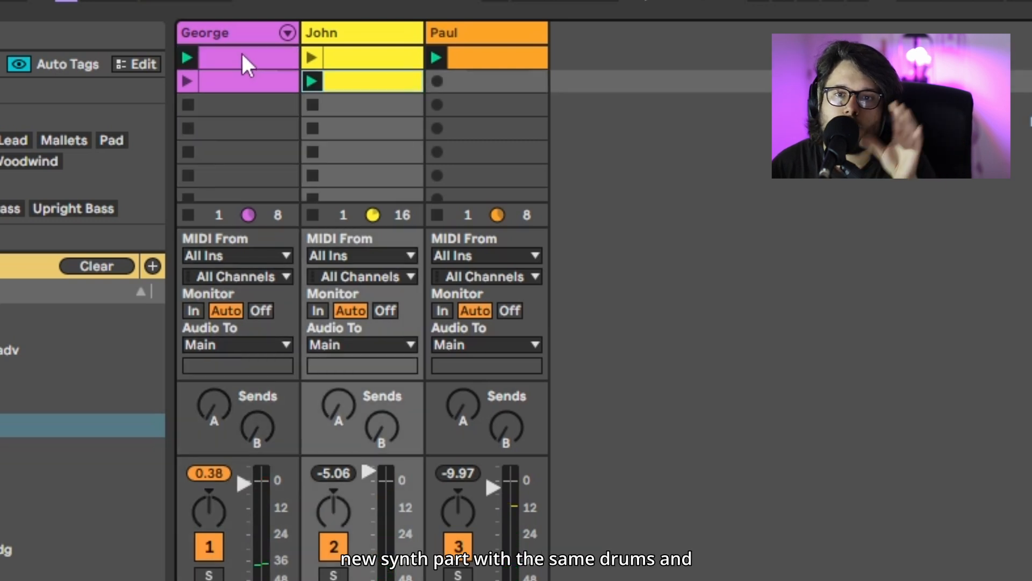
pyautogui.click(521, 53)
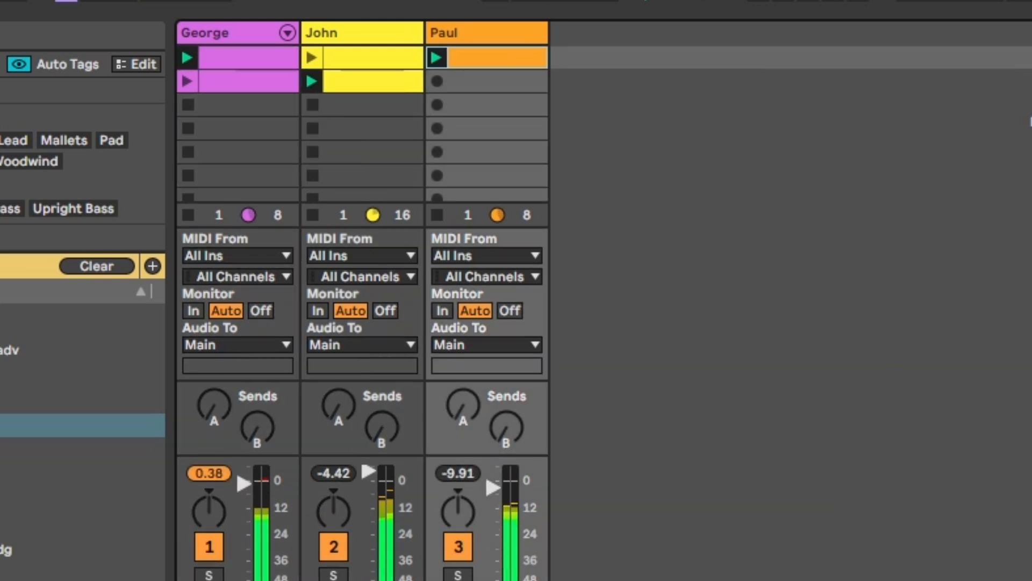
pyautogui.press('super+alt+l')
pyautogui.moveTo(894, 350); pyautogui.dragTo(914, 328)
pyautogui.click(344, 86)
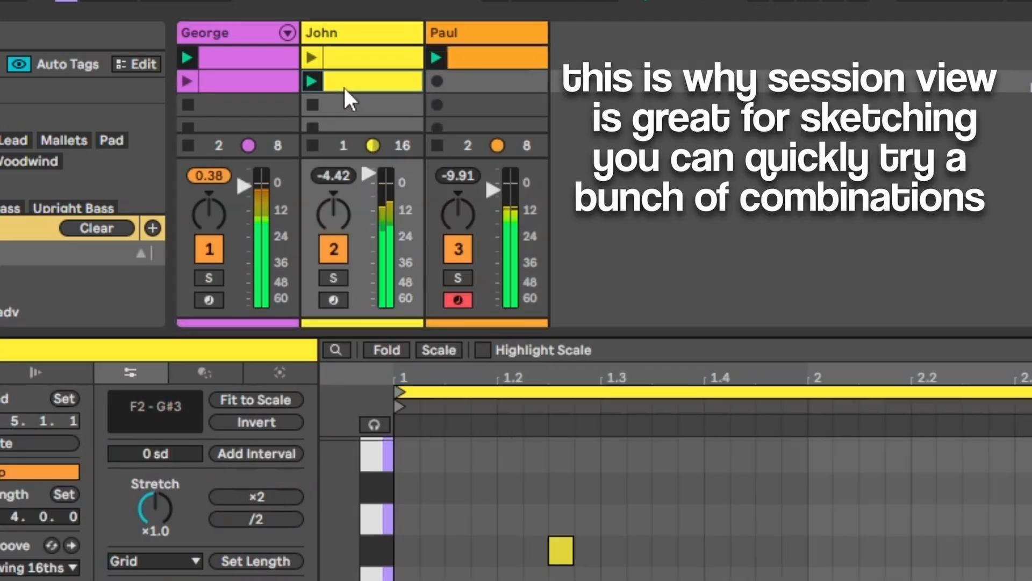
# Launch the synth track's first clip and enlarge the Session View area to show the full mixer.
pyautogui.click(317, 60)
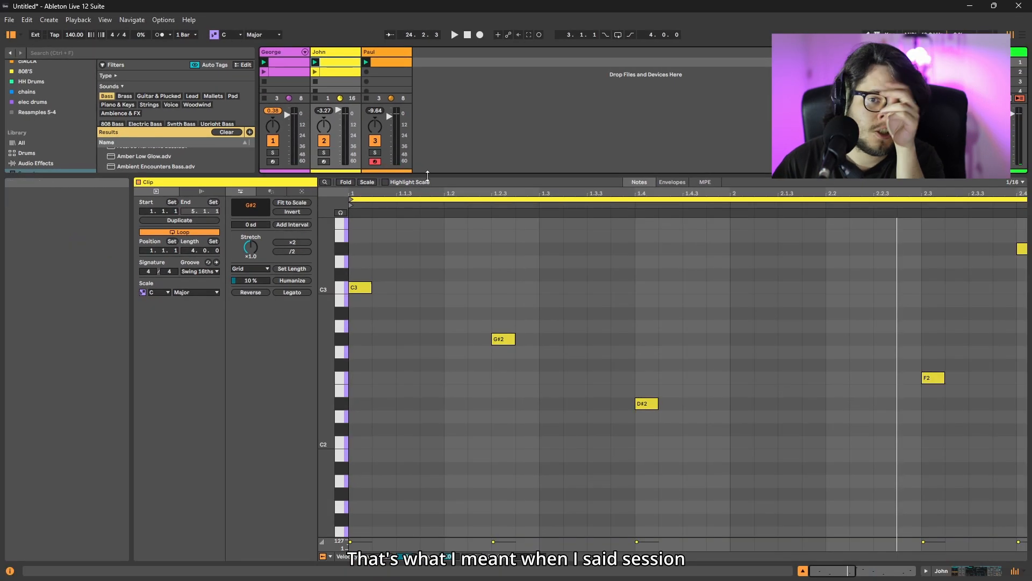
pyautogui.moveTo(436, 179); pyautogui.dragTo(436, 444)
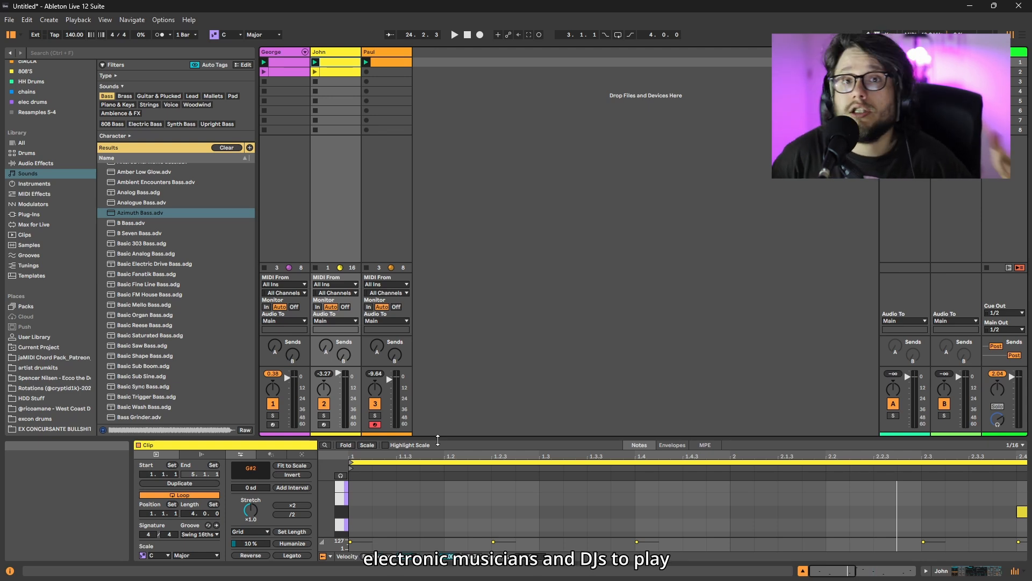
pyautogui.click(330, 57)
pyautogui.click(333, 63)
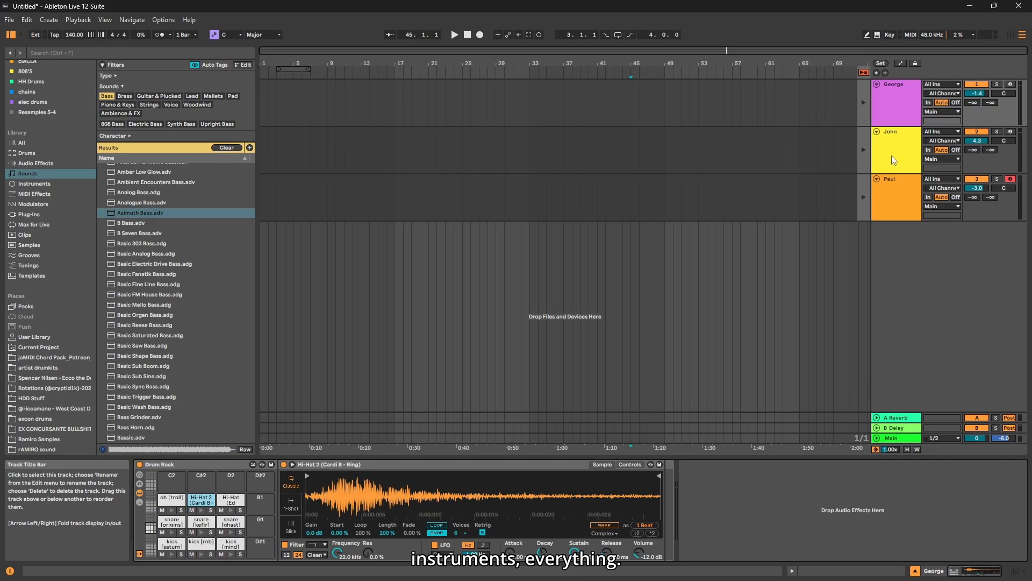
# Select the bass track in Arrangement View and compare its track layout with Session View.
pyautogui.click(884, 194)
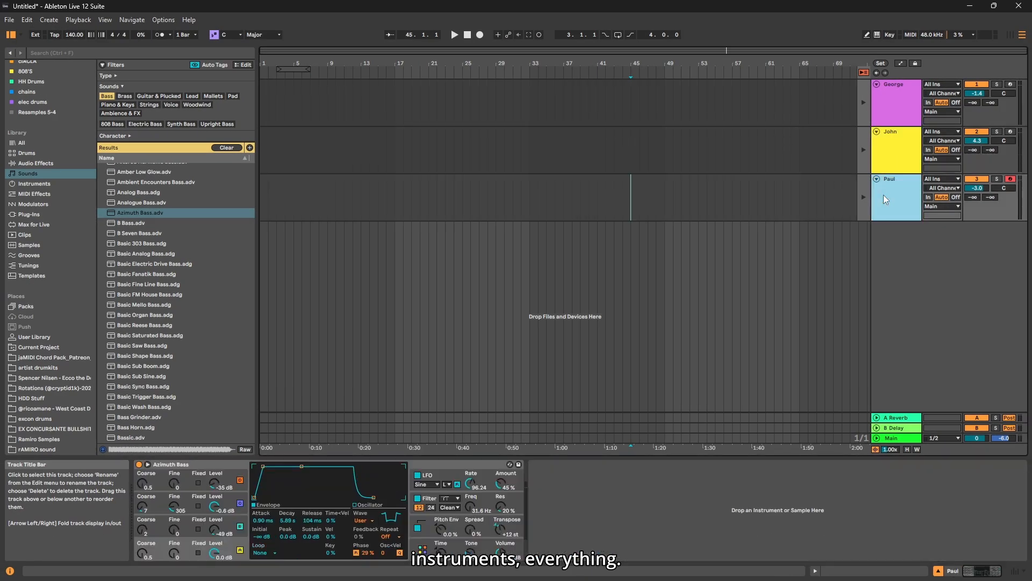
pyautogui.press('Tab')
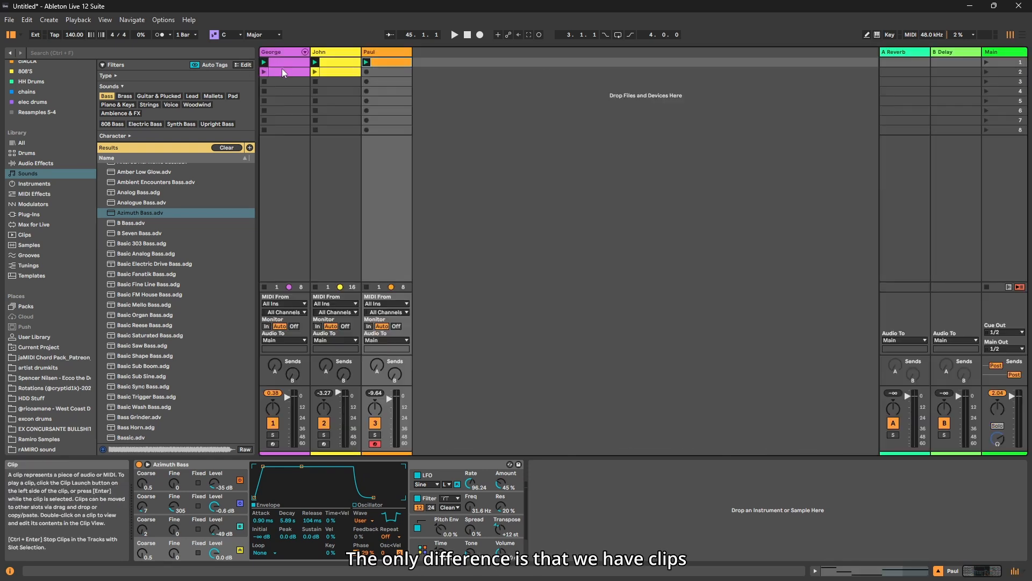
pyautogui.press('Tab')
pyautogui.press('Tab')
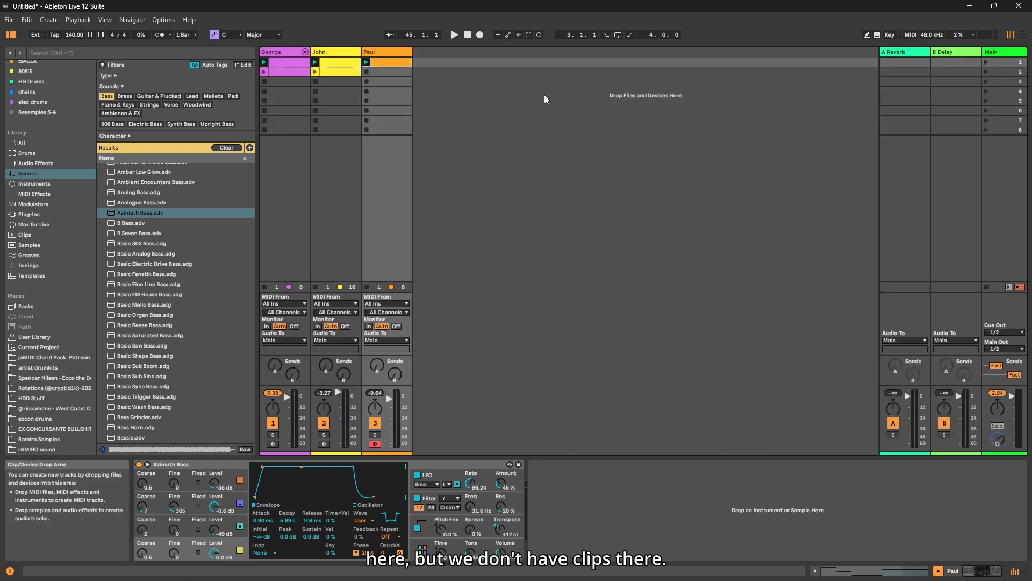
# Copy the clips of all three tracks from Session View into the arrangement starting at bar 1.
pyautogui.click(293, 102)
pyautogui.moveTo(337, 73); pyautogui.dragTo(264, 124)
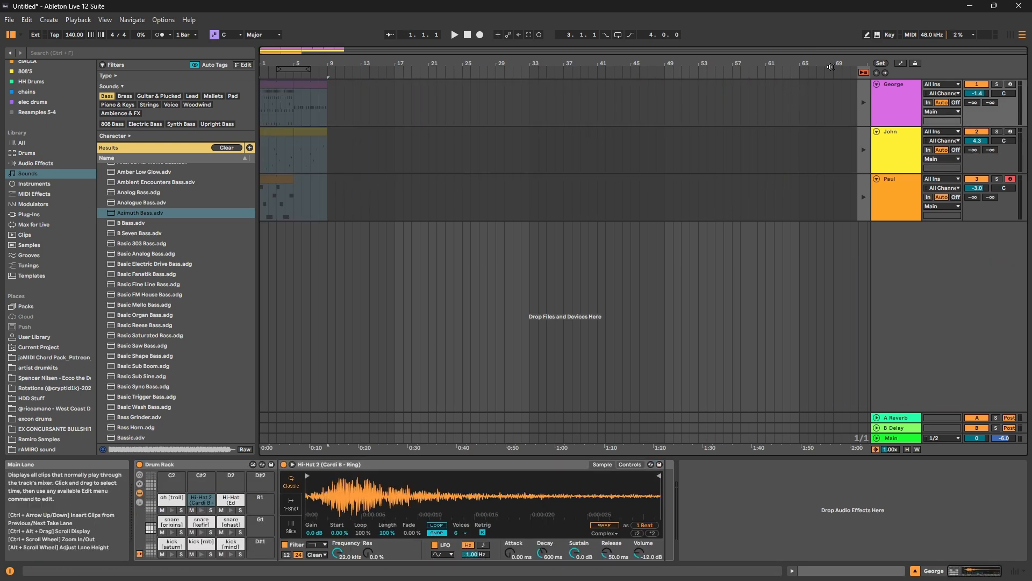
pyautogui.press('z')
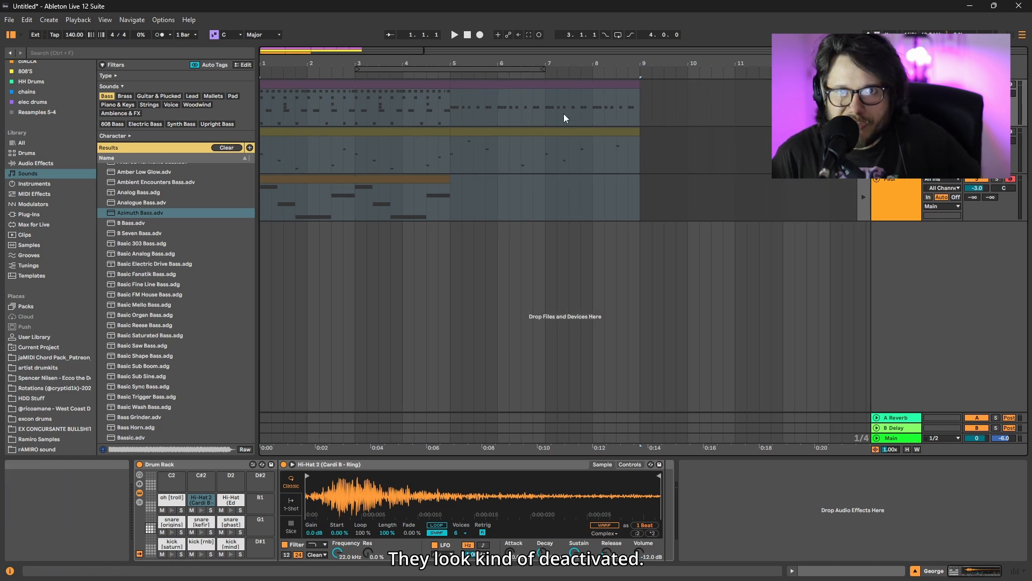
# Play from the arrangement's start and compare the inactive arrangement clips with the launched clips in Session View.
pyautogui.press('space')
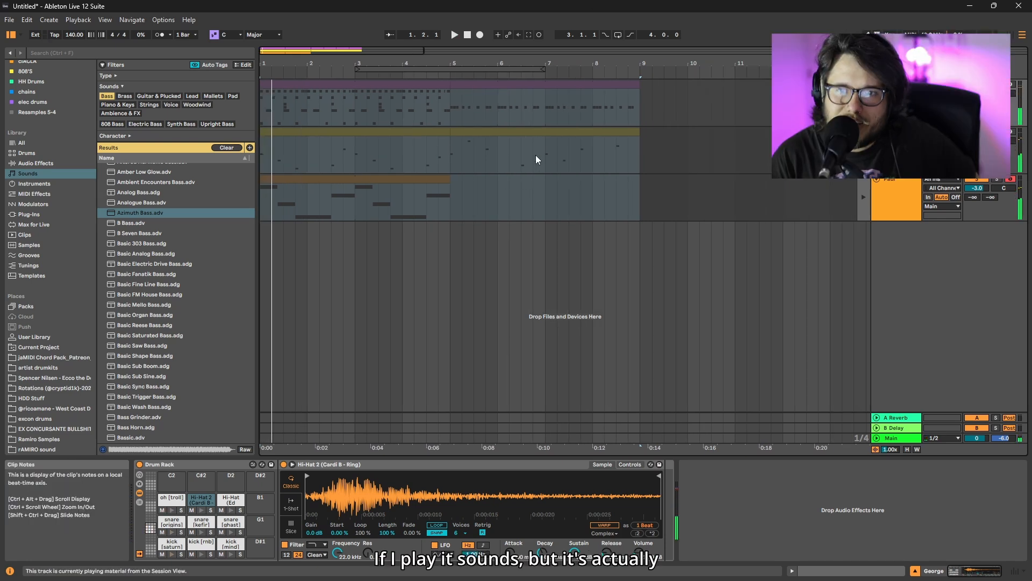
pyautogui.press('Tab')
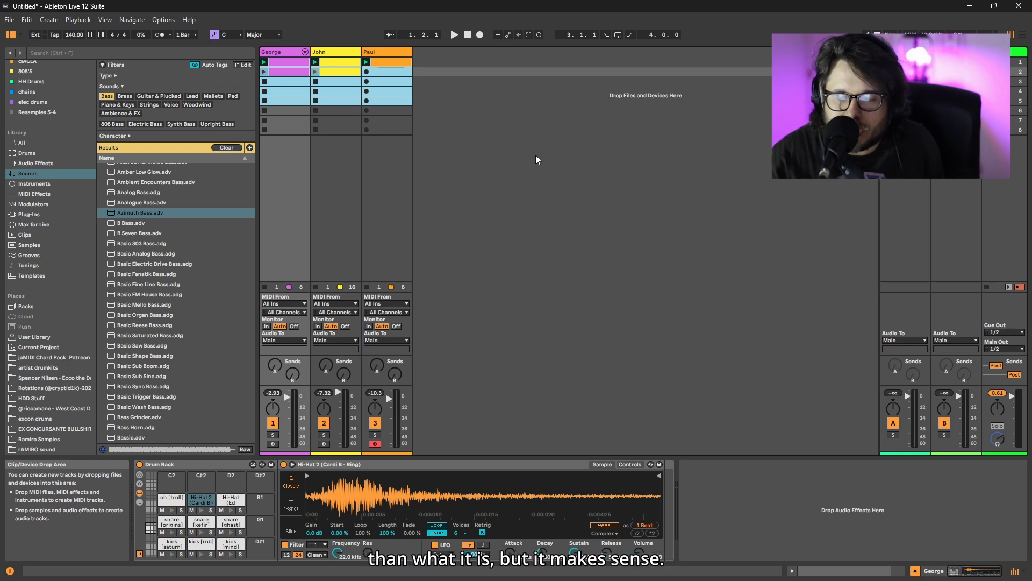
pyautogui.press('Tab')
pyautogui.press('Tab')
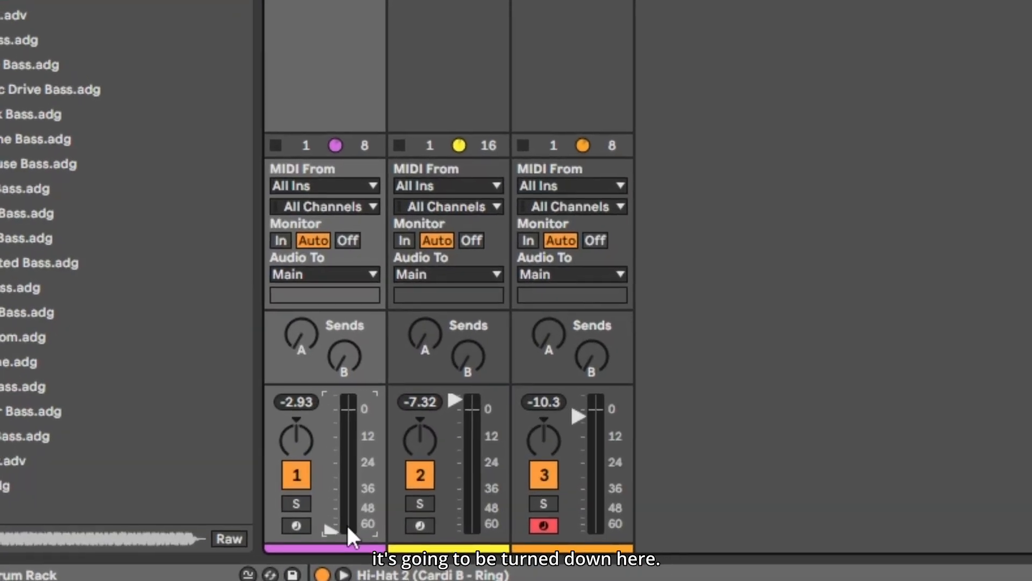
# Lower the drum track's volume to minus infinity, the synth's to -65.5 dB and the bass's to -62.0 dB, comparing them in Arrangement View.
pyautogui.moveTo(287, 396); pyautogui.dragTo(293, 443)
pyautogui.press('Tab')
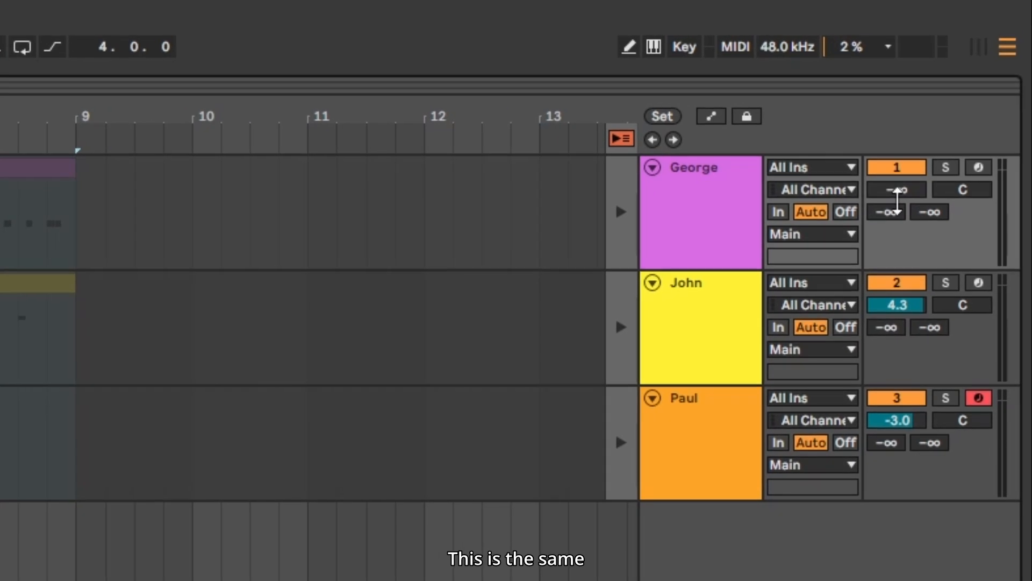
pyautogui.press('Tab')
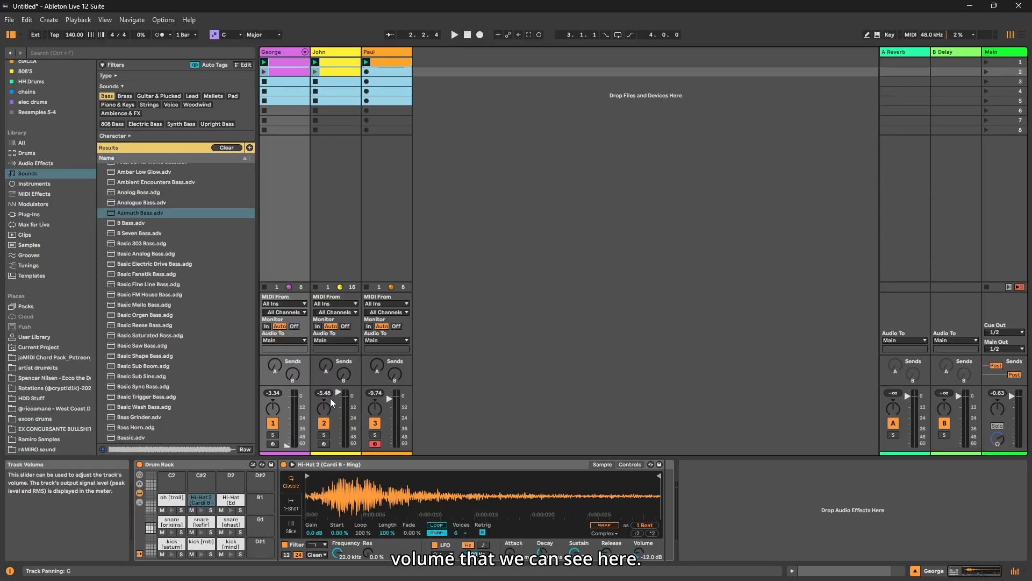
pyautogui.moveTo(339, 394); pyautogui.dragTo(339, 445)
pyautogui.moveTo(390, 399); pyautogui.dragTo(392, 445)
pyautogui.press('Tab')
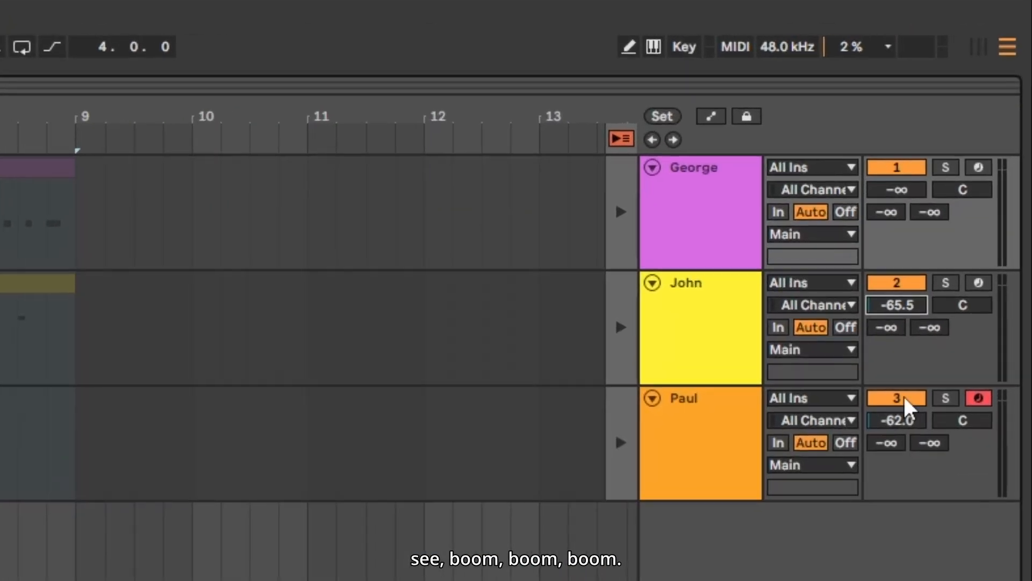
pyautogui.press('Tab')
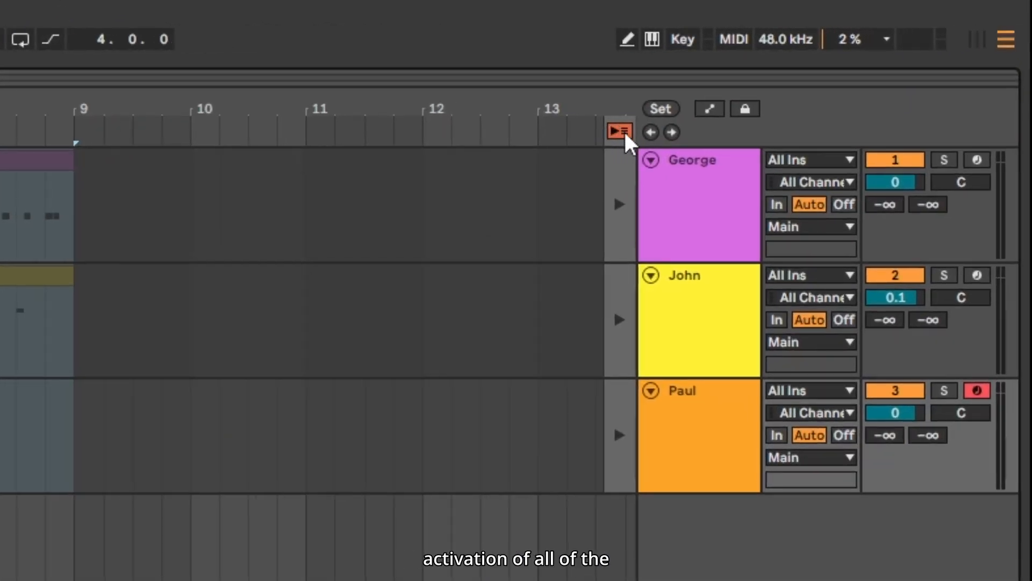
# Reactivate the arrangement clips with Back to Arrangement and check the clips' playing state in Session View.
pyautogui.click(624, 131)
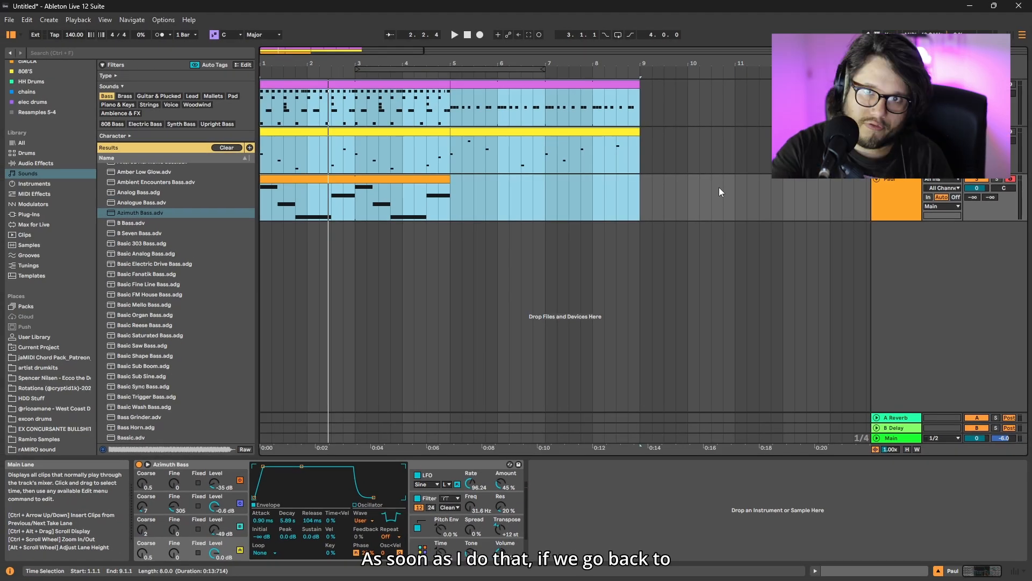
pyautogui.press('Tab')
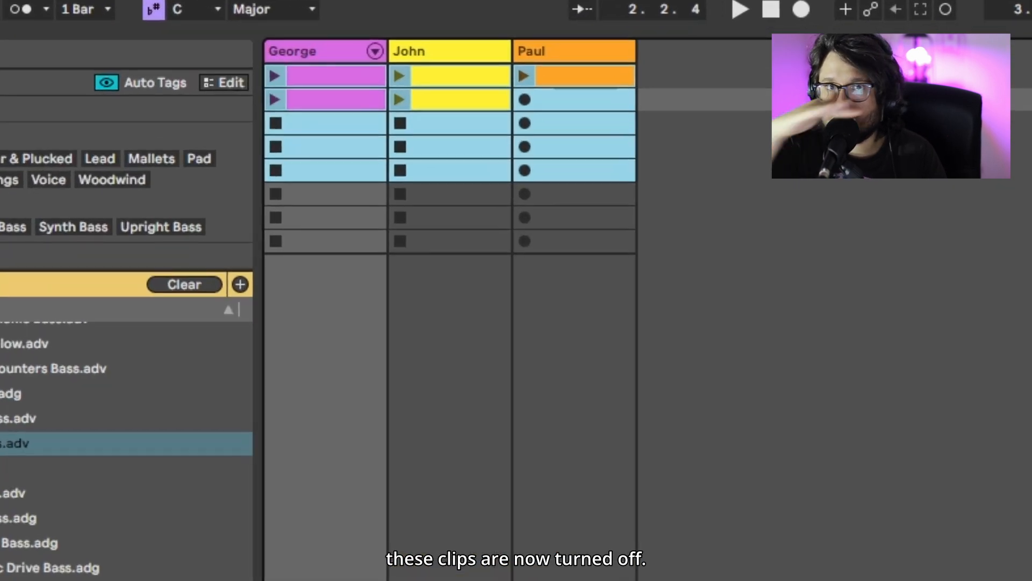
pyautogui.press('Tab')
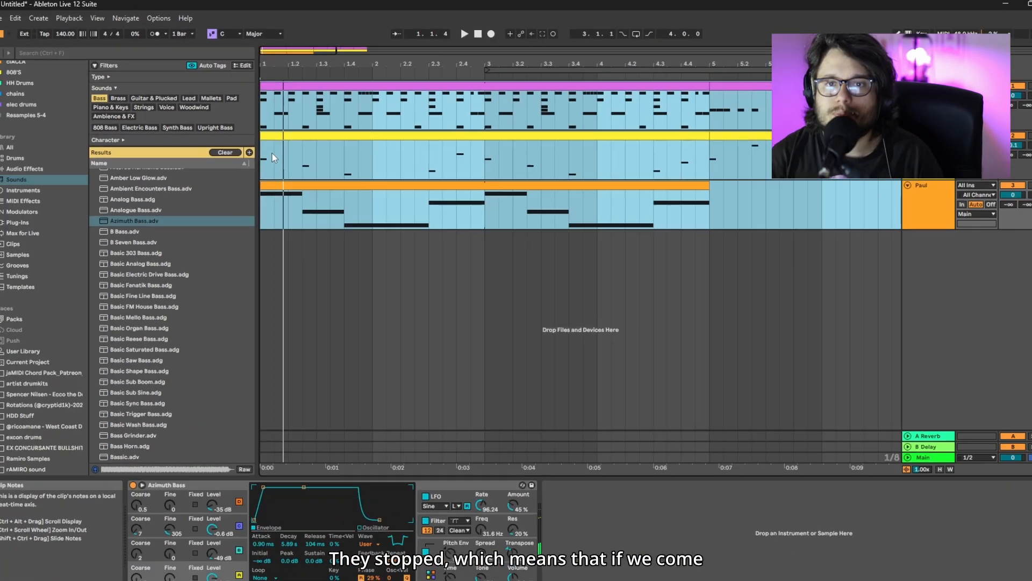
# Try duplicating the first sixteenth-note slice of the drum clip several times in a row, and start playback.
pyautogui.scroll(3, 271, 148)
pyautogui.click(270, 96)
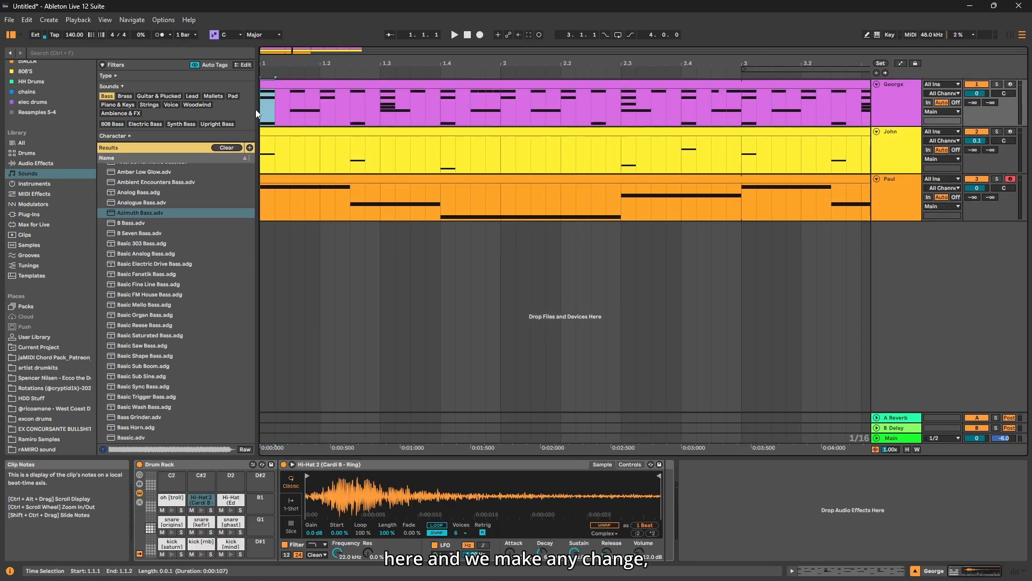
pyautogui.moveTo(267, 110); pyautogui.dragTo(263, 110)
pyautogui.hotkey('ctrl', 'd')
pyautogui.hotkey('ctrl', 'd')
pyautogui.hotkey('ctrl', 'd')
pyautogui.hotkey('ctrl', 'd')
pyautogui.hotkey('ctrl', 'd')
pyautogui.hotkey('ctrl', 'd')
pyautogui.hotkey('ctrl', 'd')
pyautogui.hotkey('ctrl', 'd')
pyautogui.hotkey('ctrl', 'd')
pyautogui.press('space')
# Try duplicating short slices of the drum clip around beat 1.3 and of the synth clip's second note.
pyautogui.click(875, 74)
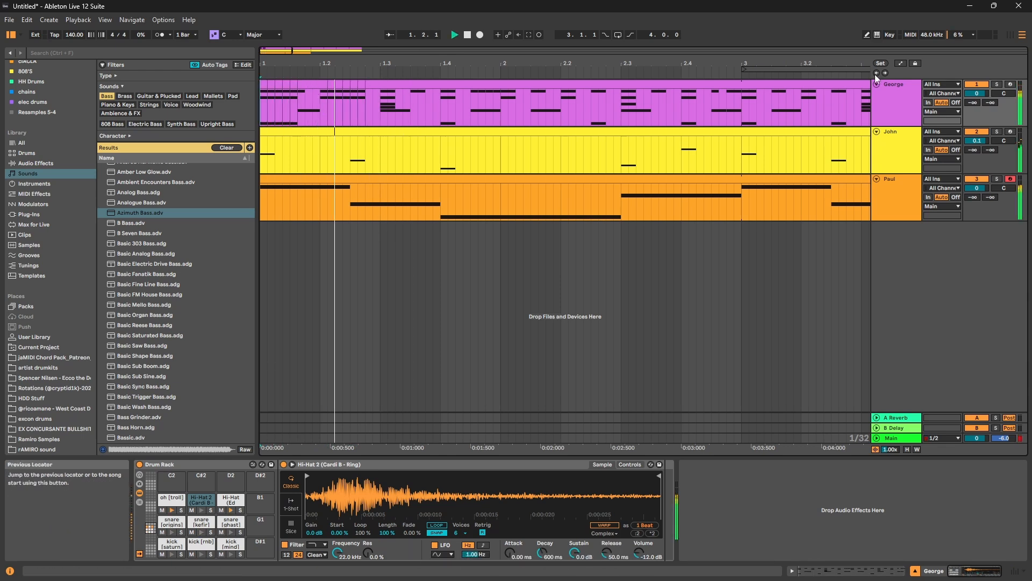
pyautogui.moveTo(383, 118); pyautogui.dragTo(385, 118)
pyautogui.hotkey('ctrl', 'd')
pyautogui.hotkey('ctrl', 'd')
pyautogui.hotkey('ctrl', 'd')
pyautogui.hotkey('ctrl', 'd')
pyautogui.hotkey('ctrl', 'd')
pyautogui.hotkey('ctrl', '2')
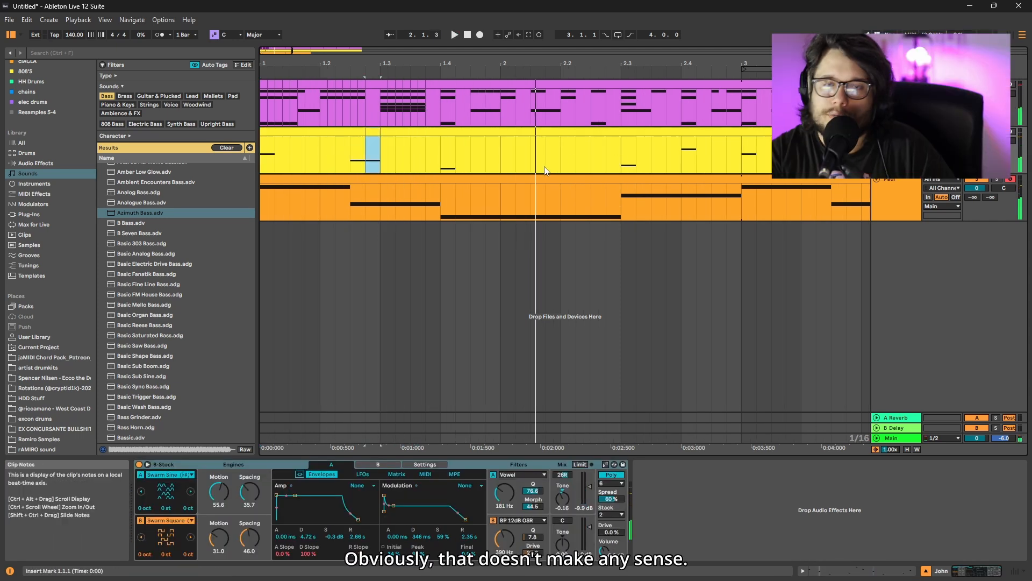
# Undo the trial slice duplications in the drum and synth clips.
pyautogui.press('Left')
pyautogui.press('Left')
pyautogui.press('Up')
pyautogui.press('Left')
pyautogui.press('Left')
pyautogui.press('Left')
pyautogui.press('Left')
pyautogui.press('Left')
pyautogui.scroll(-5, 556, 186)
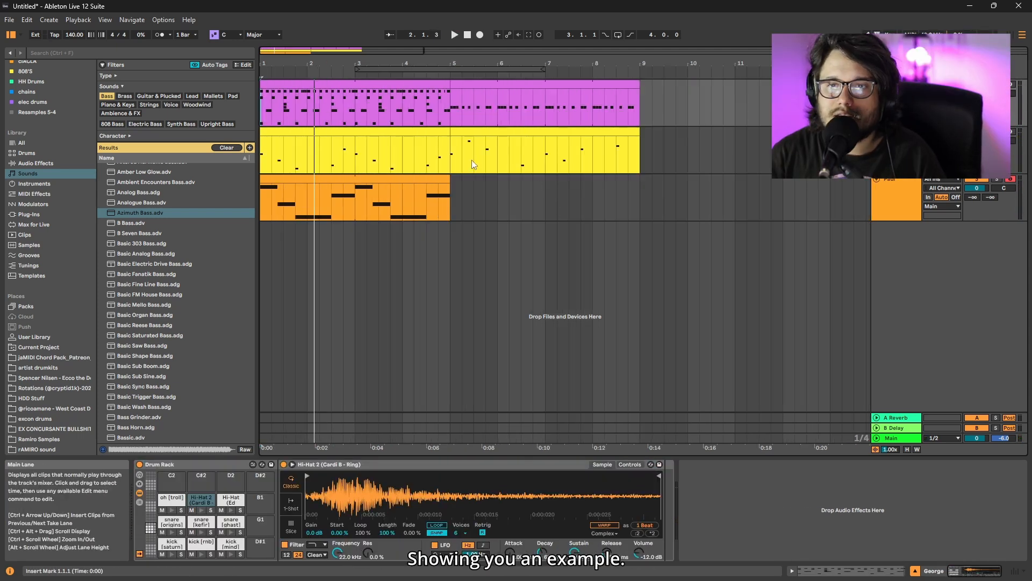
# Rearrange the sections: second drum and synth clips at bars 1 to 5, first drum, synth and bass clips at bars 5 to 9, and play.
pyautogui.moveTo(450, 117); pyautogui.dragTo(643, 192)
pyautogui.moveTo(490, 85); pyautogui.dragTo(678, 99)
pyautogui.moveTo(450, 202); pyautogui.dragTo(476, 99)
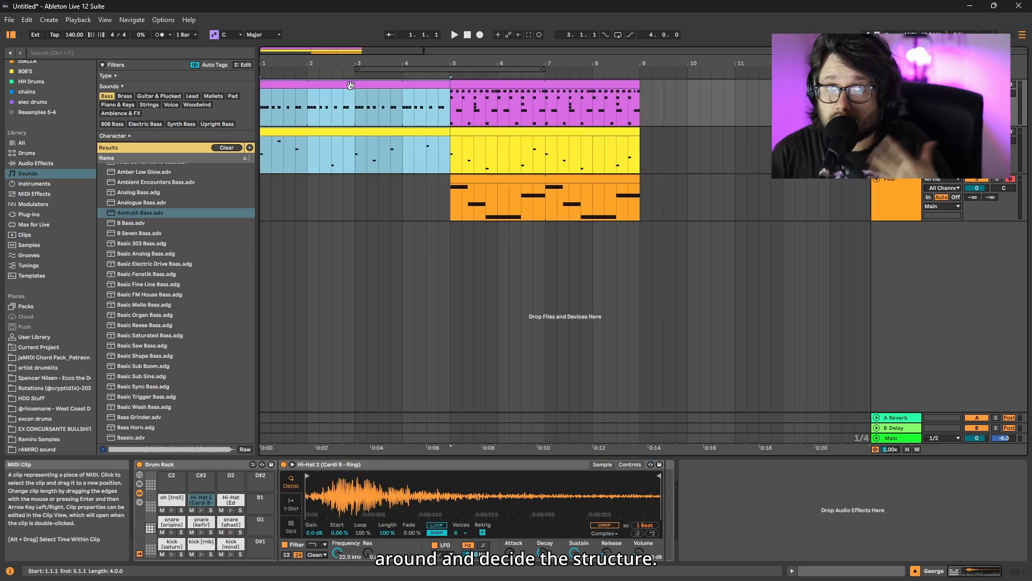
pyautogui.click(350, 85)
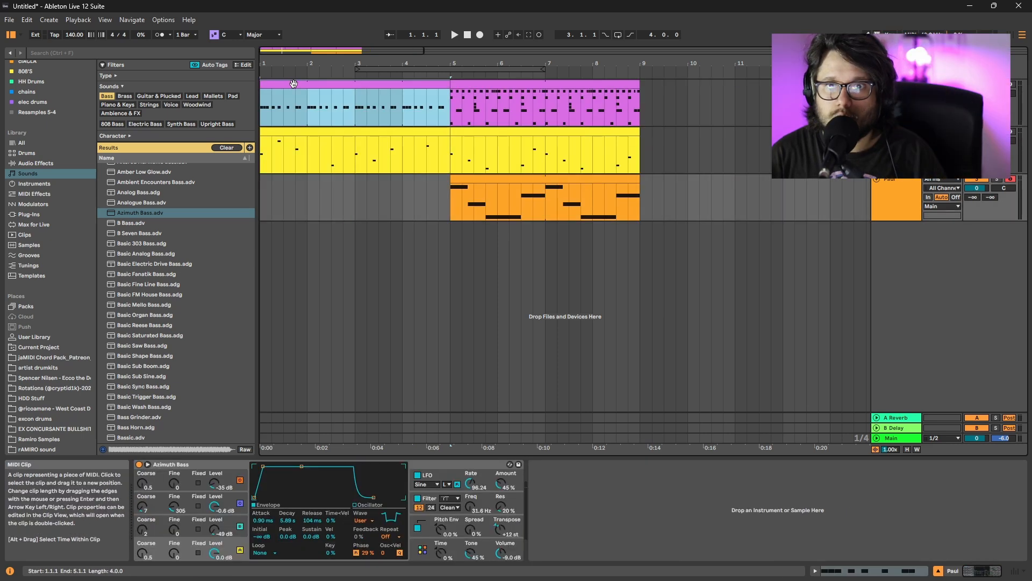
pyautogui.press('space')
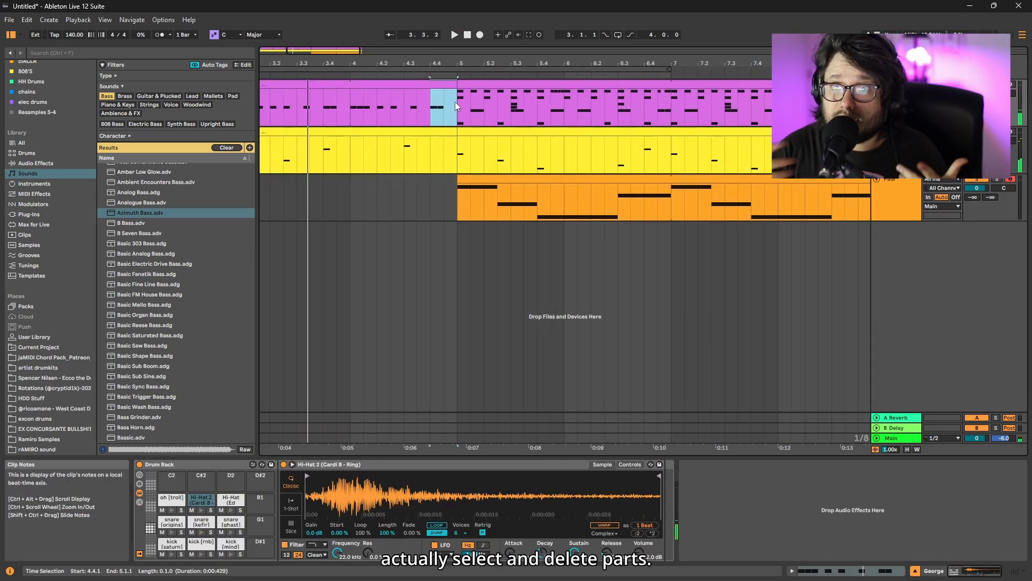
# Delete the drum clip's last beat before bar 5 and listen to the transition from bar 4.
pyautogui.keyDown('shift'); pyautogui.click(456, 102); pyautogui.keyUp('shift')
pyautogui.press('Delete')
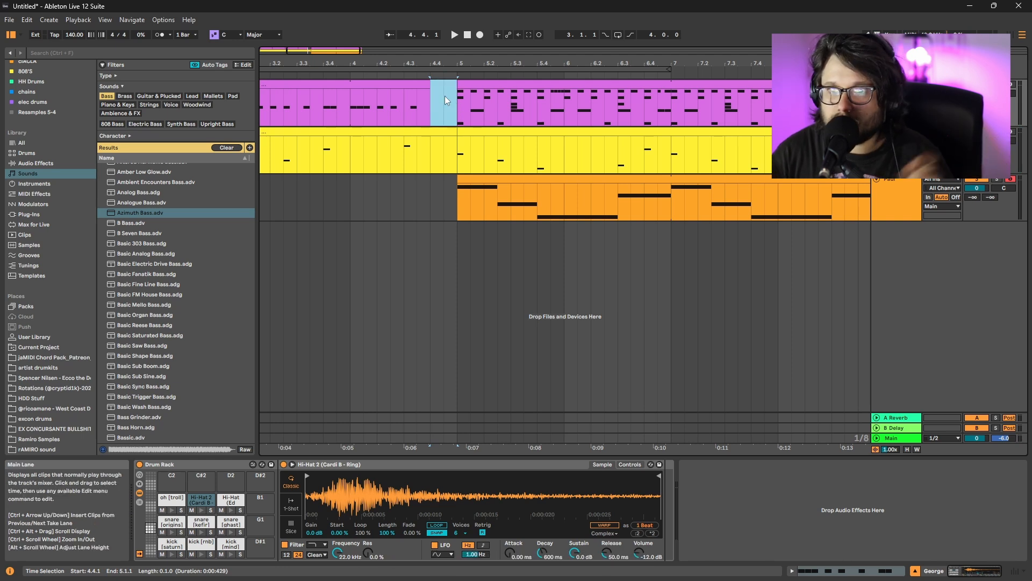
pyautogui.click(354, 126)
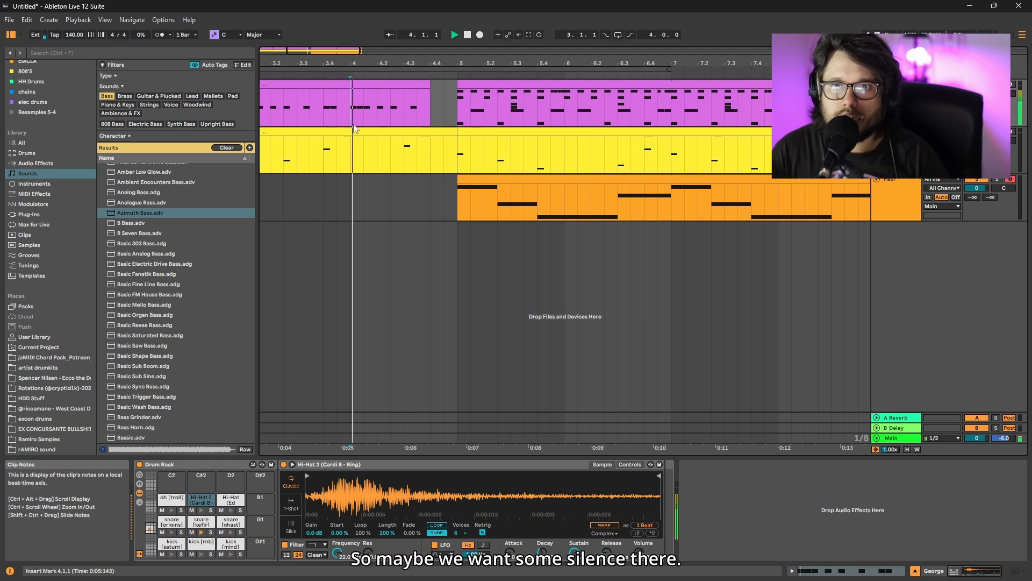
pyautogui.press('space')
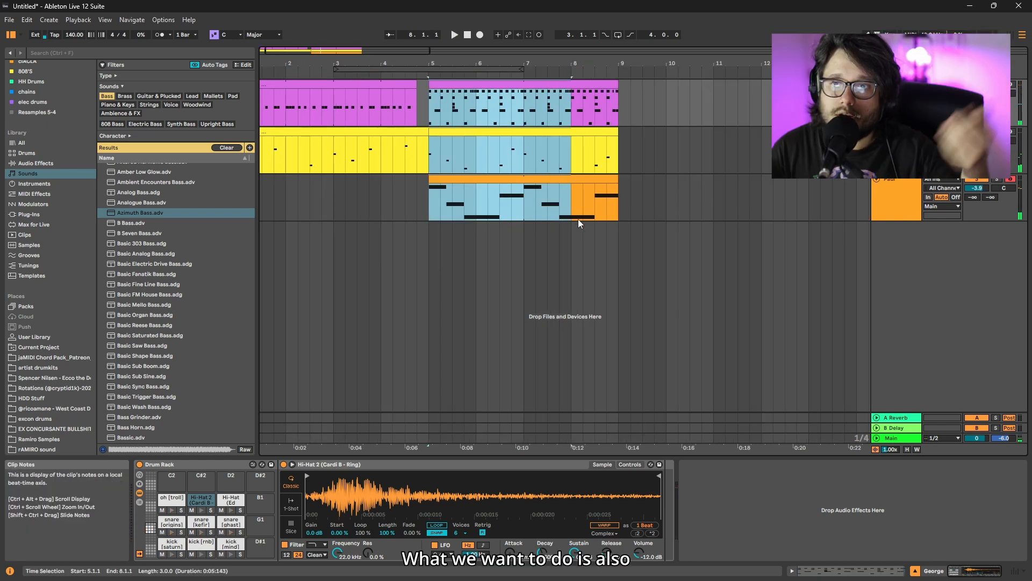
# Duplicate the bar 5 to 9 section of all three tracks twice, extending the arrangement to bar 17.
pyautogui.moveTo(578, 218); pyautogui.dragTo(614, 217)
pyautogui.rightClick(471, 86)
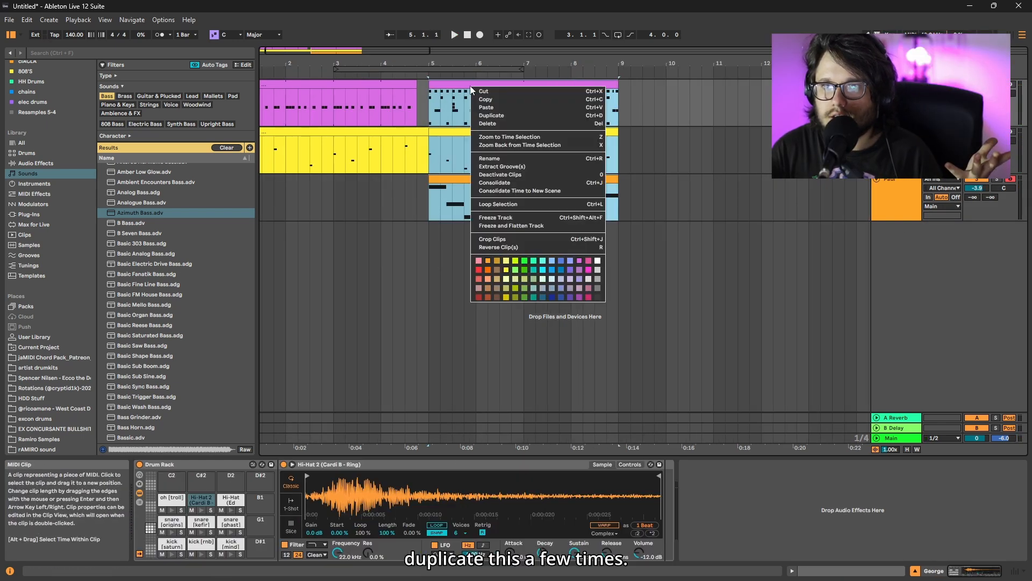
pyautogui.click(499, 116)
pyautogui.rightClick(635, 88)
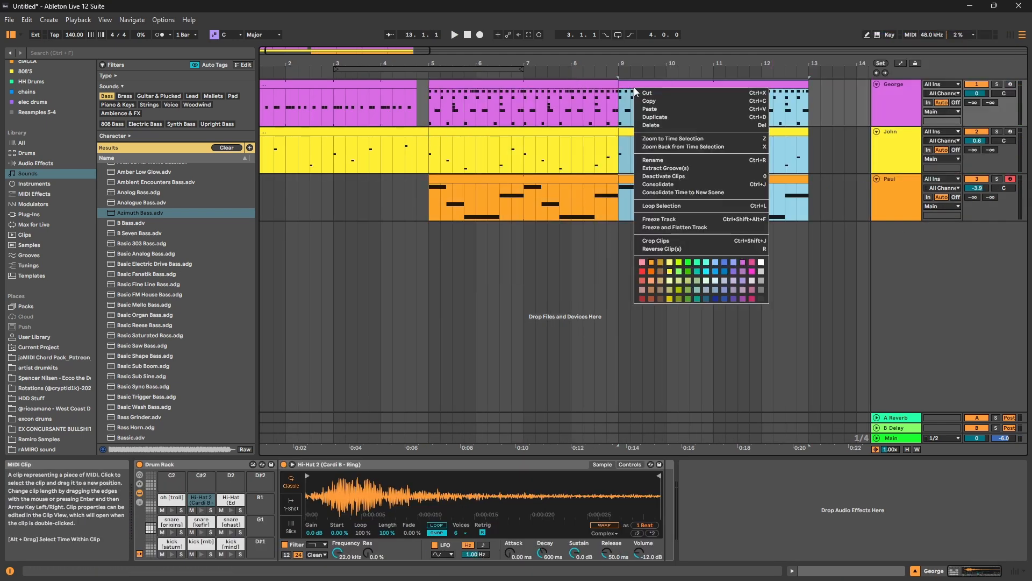
pyautogui.click(665, 117)
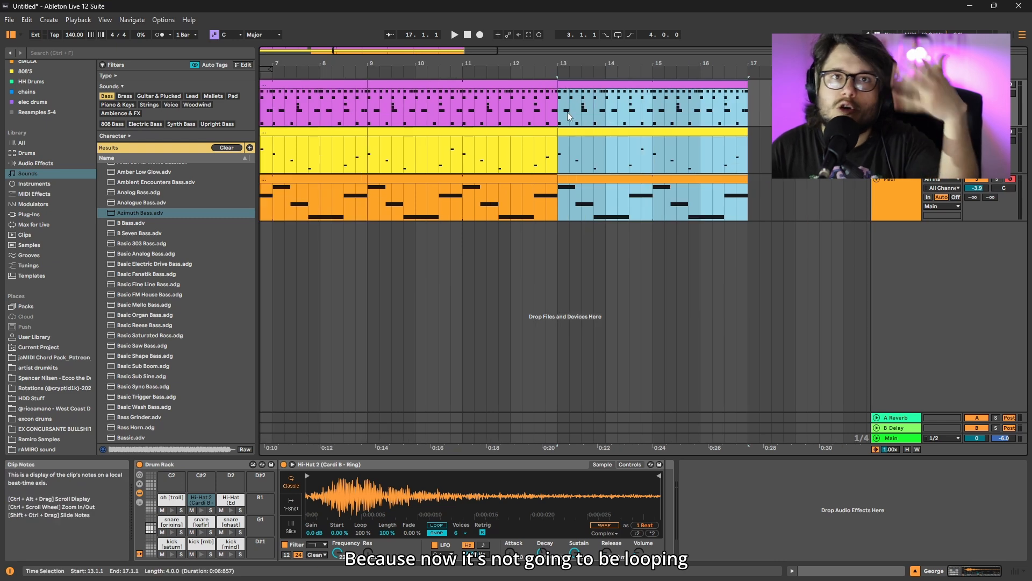
# Check Session View, return to the arrangement, and listen to the song's ending from position 16.3.1.
pyautogui.press('Tab')
pyautogui.press('Tab')
pyautogui.click(585, 194)
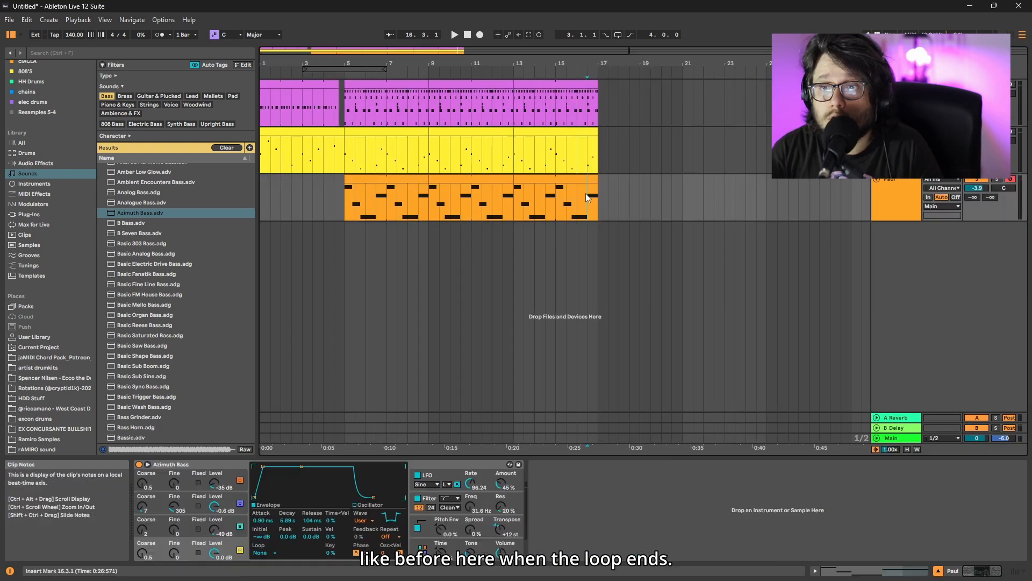
pyautogui.press('space')
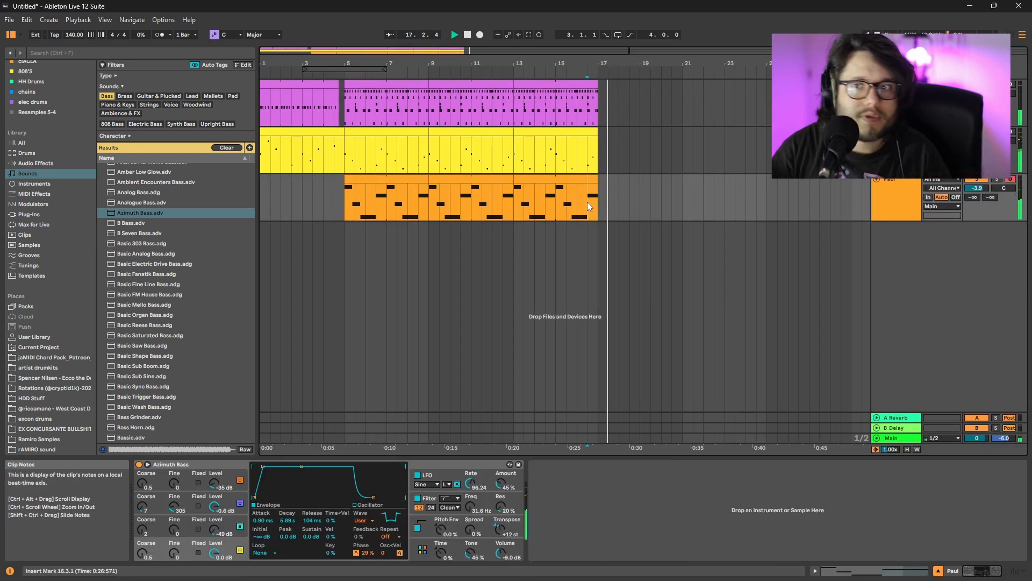
pyautogui.press('space')
# Duplicate the bar 13 to 17 section of all three tracks once more, and place the insert marker at bar 9.
pyautogui.hotkey('ctrl', 'd')
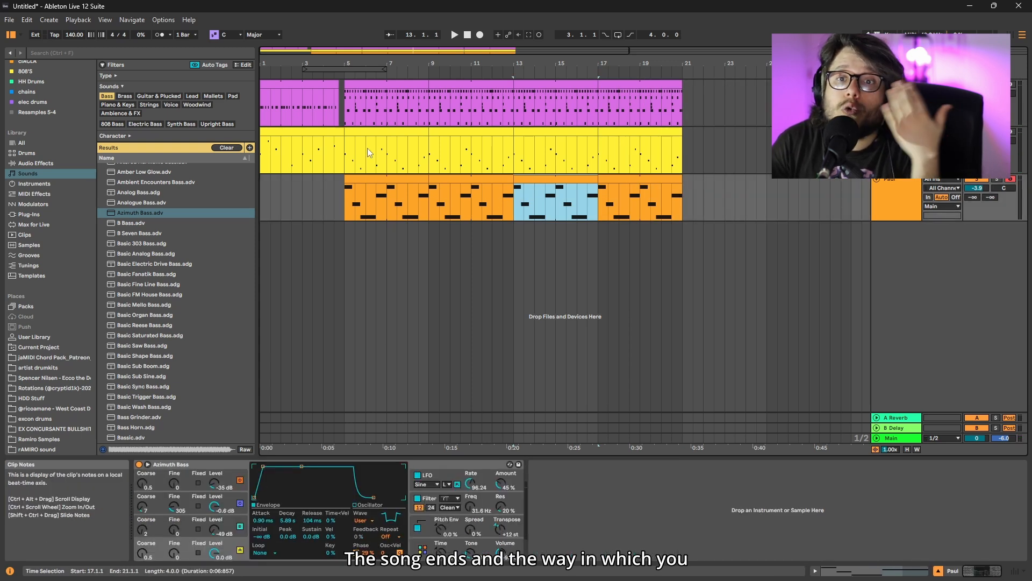
pyautogui.click(449, 94)
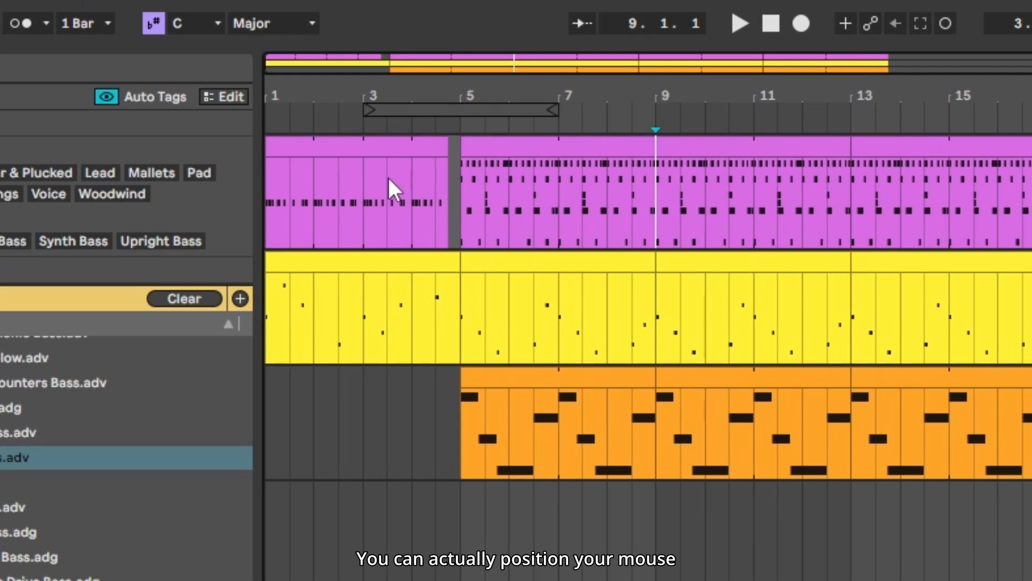
# Set a locator at bar 5 of the arrangement and name it Verse 1.
pyautogui.click(449, 199)
pyautogui.click(460, 207)
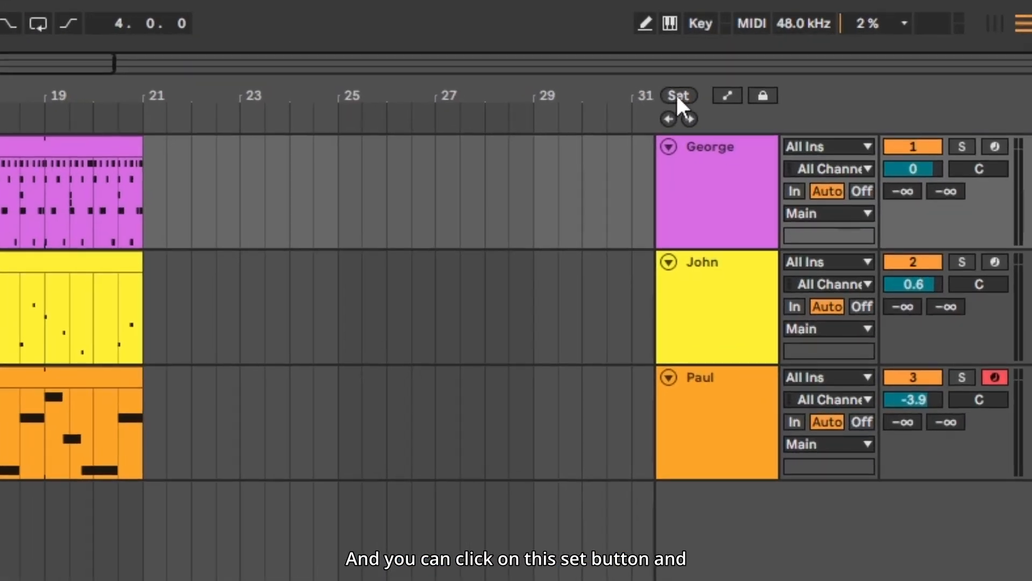
pyautogui.click(677, 97)
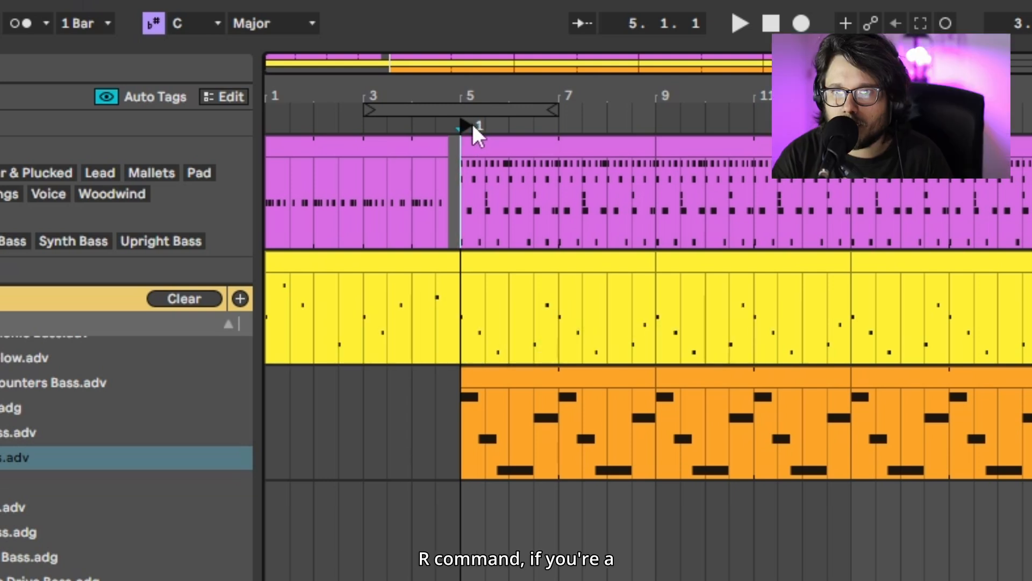
pyautogui.hotkey('ctrl', 'r')
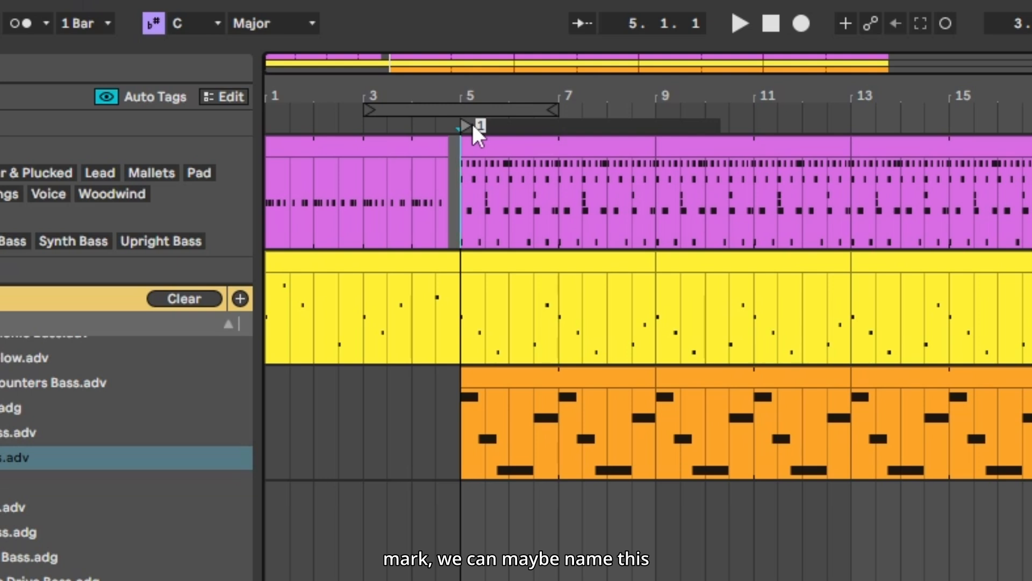
pyautogui.write('Verse 1')
pyautogui.press('Return')
# Set a second locator at bar 13 and name it Chorus 1.
pyautogui.click(855, 182)
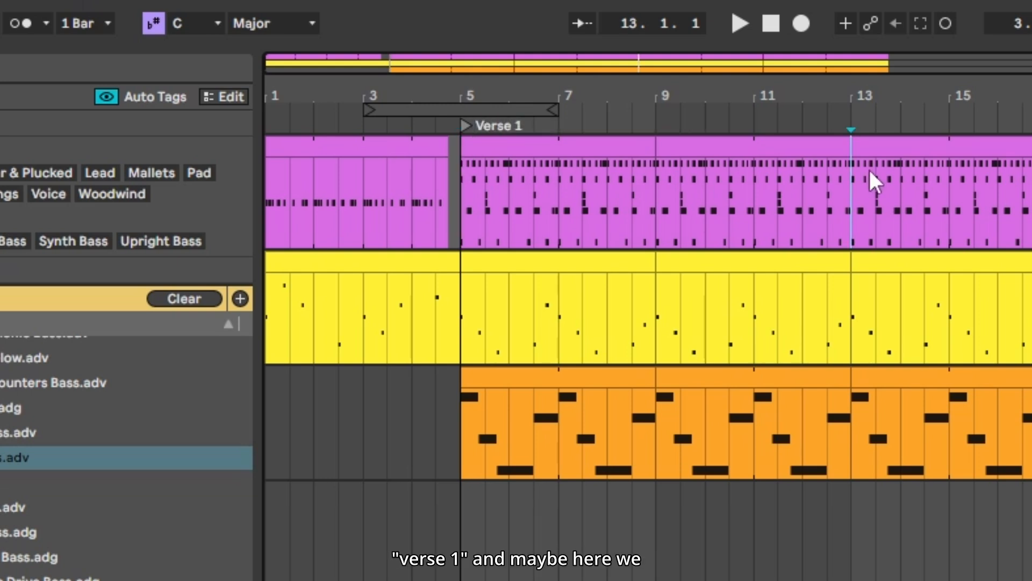
pyautogui.click(857, 127)
pyautogui.hotkey('ctrl', 'r')
pyautogui.write('Chorus 1')
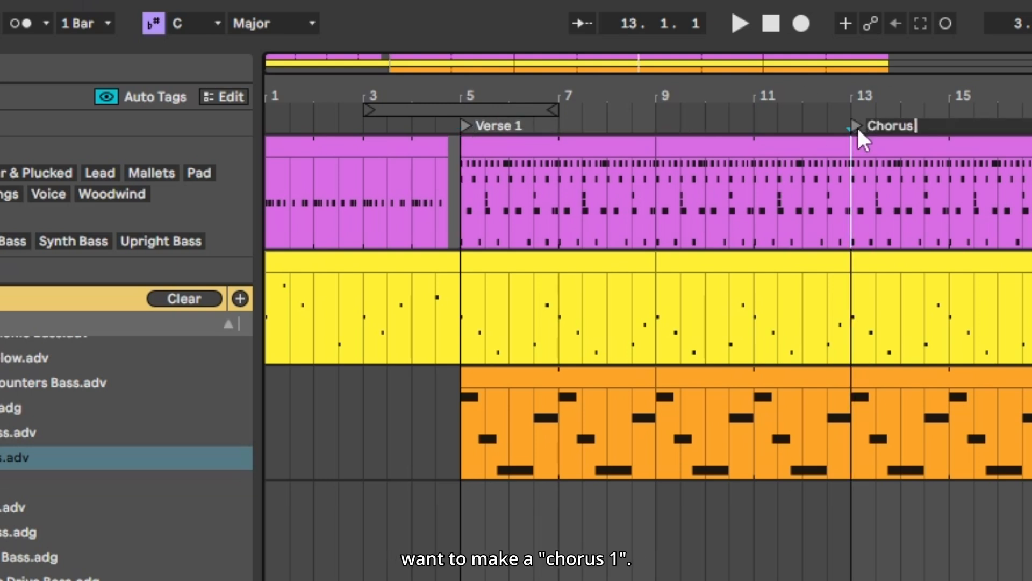
pyautogui.press('Return')
# Select the verse section from bar 5 to 13 across all three tracks, and recolour the synth clip at bars 9 to 13 light purple.
pyautogui.scroll(-3, 500, 250)
pyautogui.scroll(8, 351, 336)
pyautogui.scroll(-8, 351, 336)
pyautogui.click(588, 179)
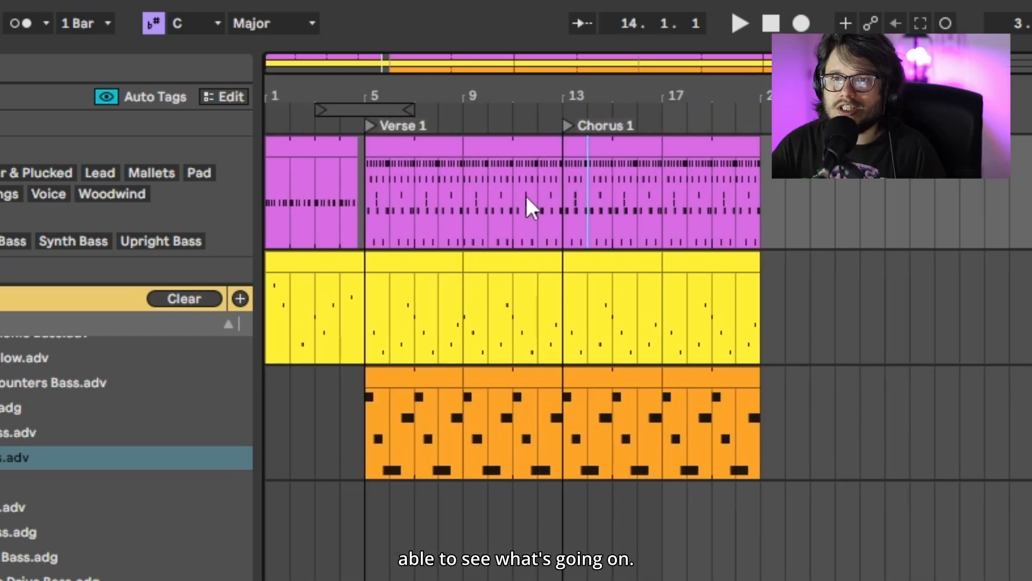
pyautogui.click(538, 191)
pyautogui.scroll(3, 538, 190)
pyautogui.hscroll(-3, 538, 190)
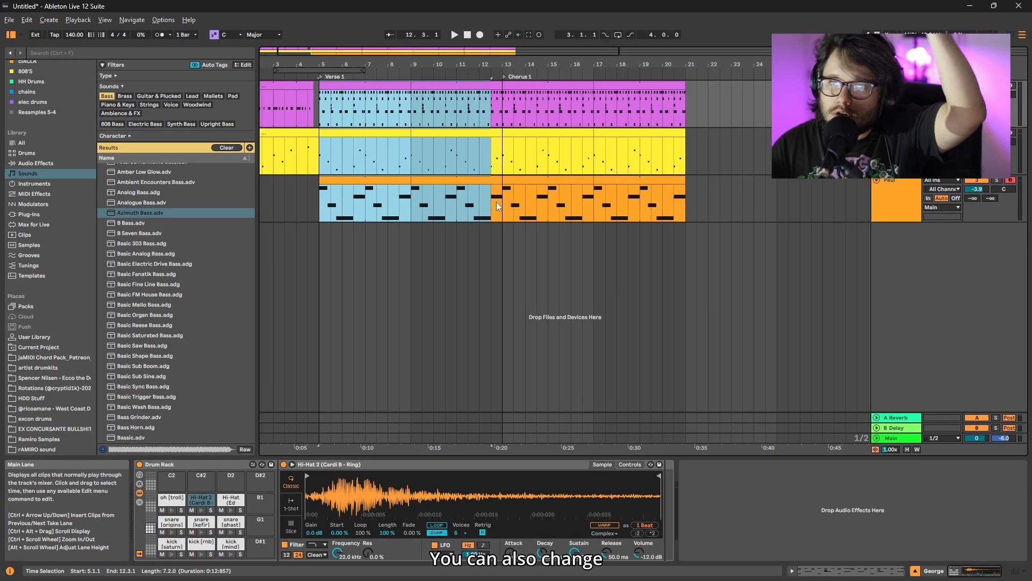
pyautogui.moveTo(498, 207); pyautogui.dragTo(500, 202)
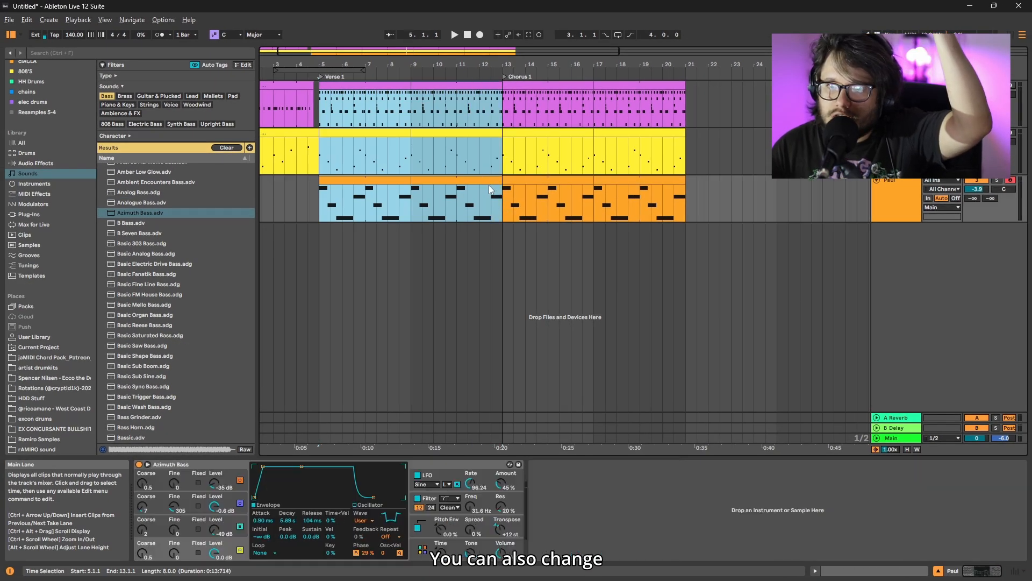
pyautogui.rightClick(480, 181)
pyautogui.click(454, 279)
pyautogui.click(459, 123)
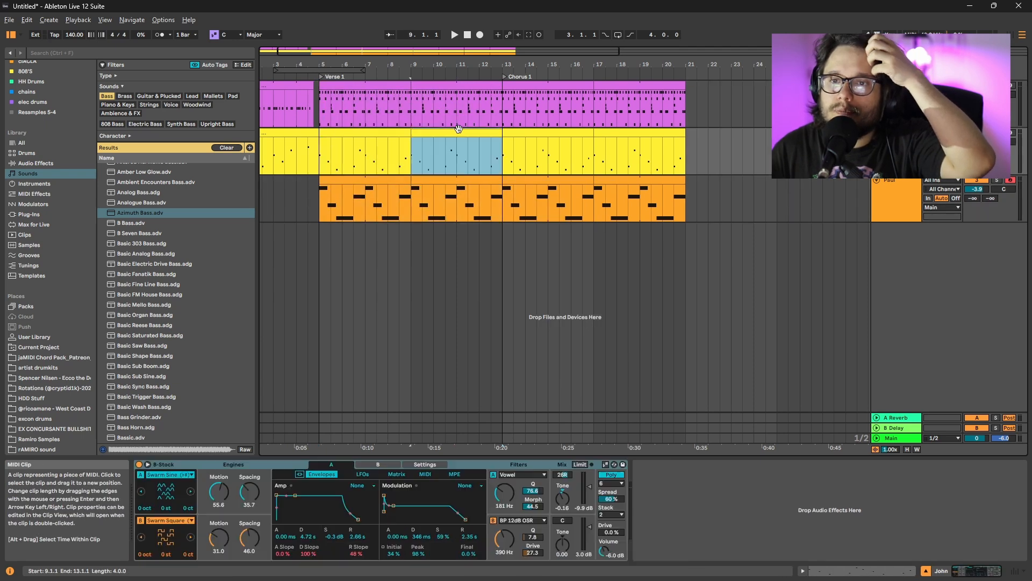
# Narrow the arrangement grid to 1/16 and widen it to 1/1.
pyautogui.click(299, 109)
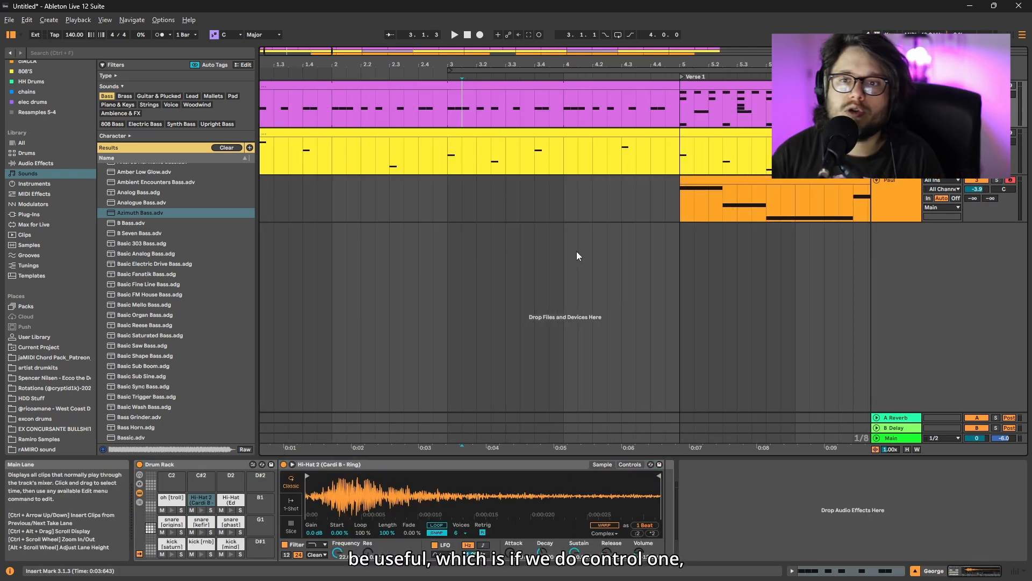
pyautogui.hotkey('ctrl', '1')
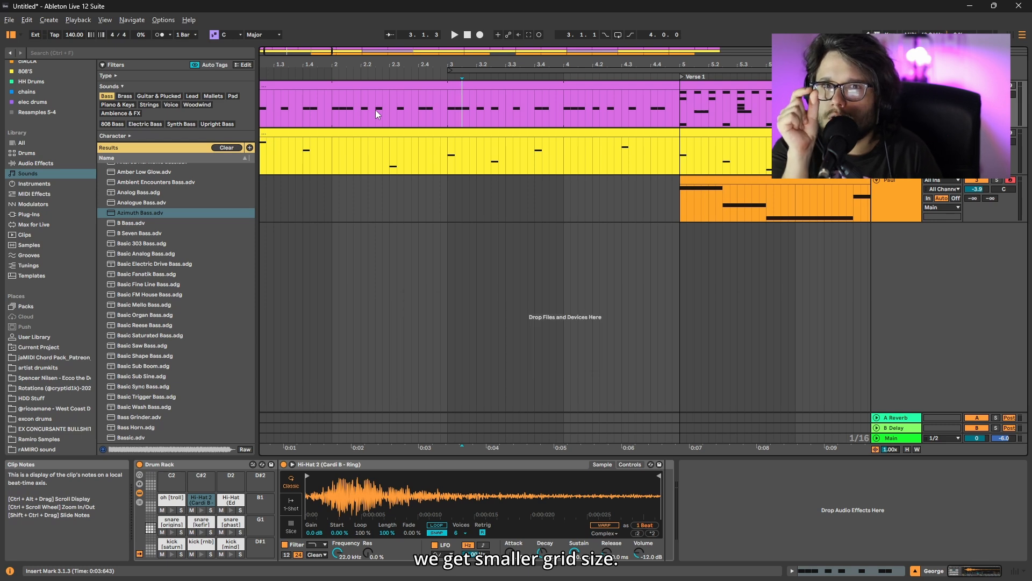
pyautogui.hotkey('ctrl', '2')
pyautogui.hotkey('ctrl', '2')
pyautogui.hotkey('ctrl', '2')
pyautogui.hotkey('ctrl', '2')
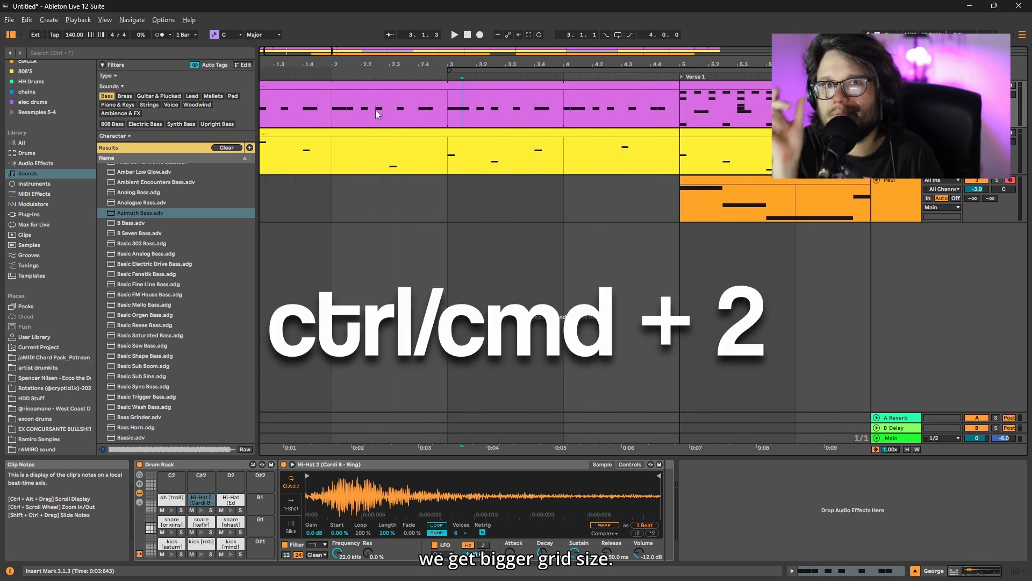
# Select the drum clip from bar 1 to 5 with an 8/1 grid, and narrow the grid to 1/4.
pyautogui.scroll(-3, 371, 116)
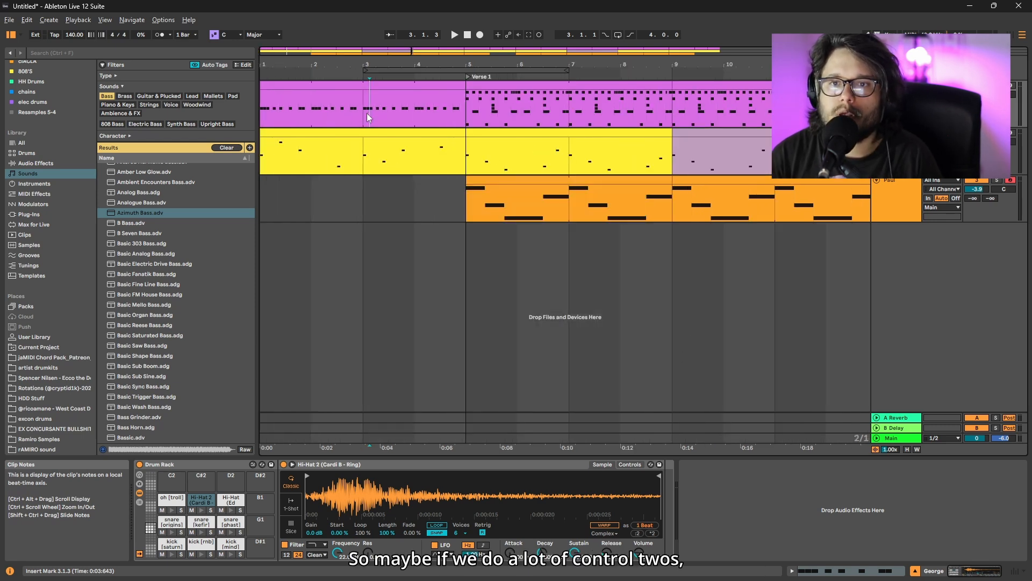
pyautogui.scroll(-3, 365, 113)
pyautogui.click(325, 93)
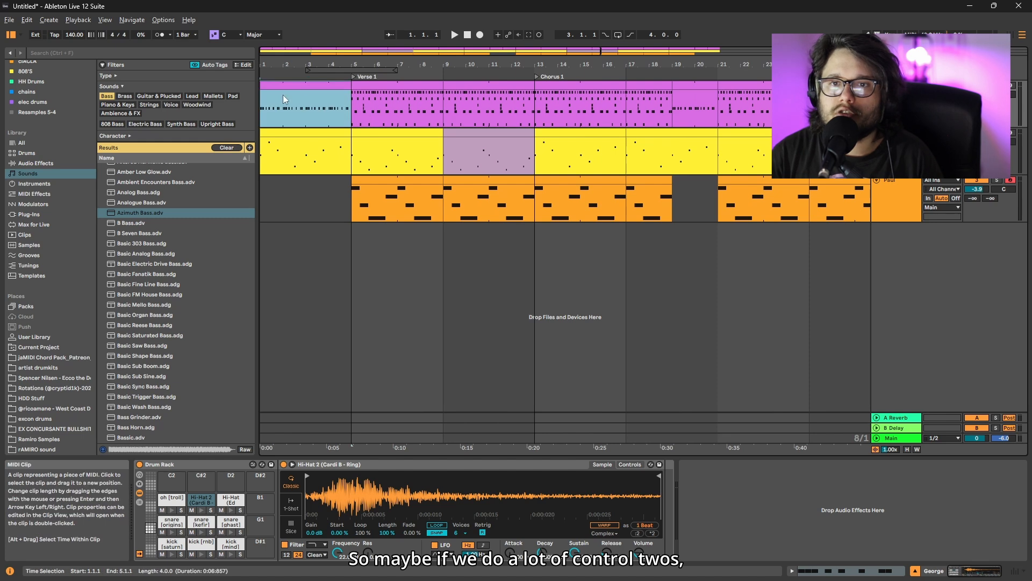
pyautogui.click(325, 95)
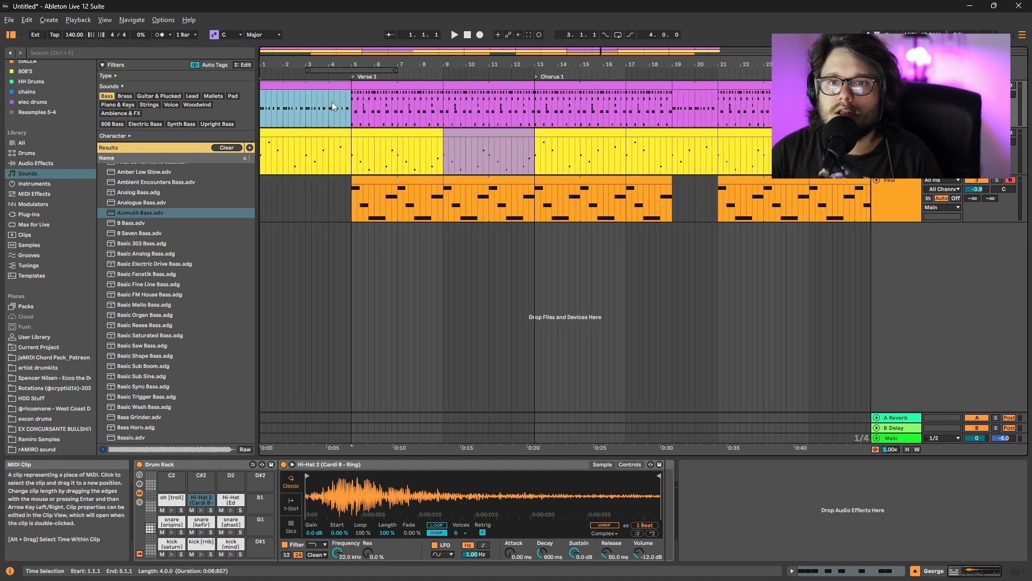
# Copy a very short slice of the drum clip and paste it at bar 37 on the same track.
pyautogui.scroll(3, 323, 108)
pyautogui.scroll(2, 317, 114)
pyautogui.click(352, 113)
pyautogui.scroll(-5, 359, 119)
pyautogui.click(628, 108)
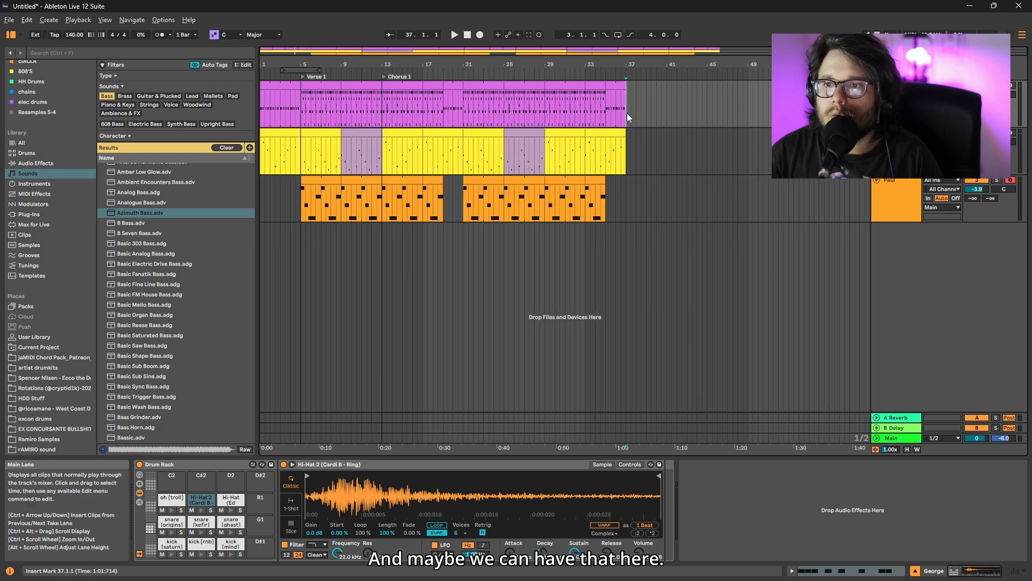
pyautogui.scroll(4, 657, 124)
pyautogui.scroll(-3, 477, 112)
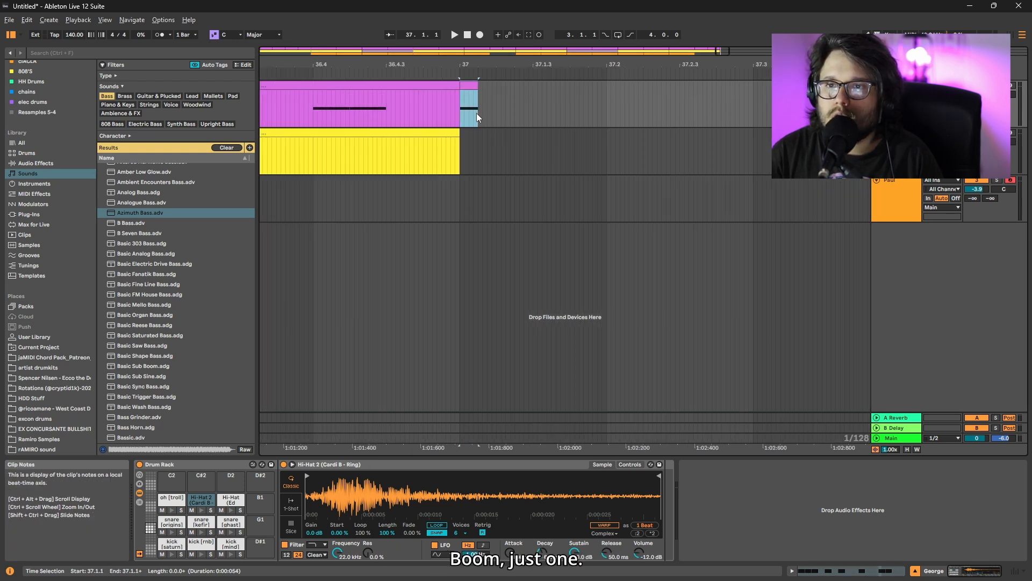
# Insert an audio track below the bass track and place Creek Break 160.wav from the excon drums folder on it at bar 5.
pyautogui.click(896, 218)
pyautogui.hotkey('ctrl', 't')
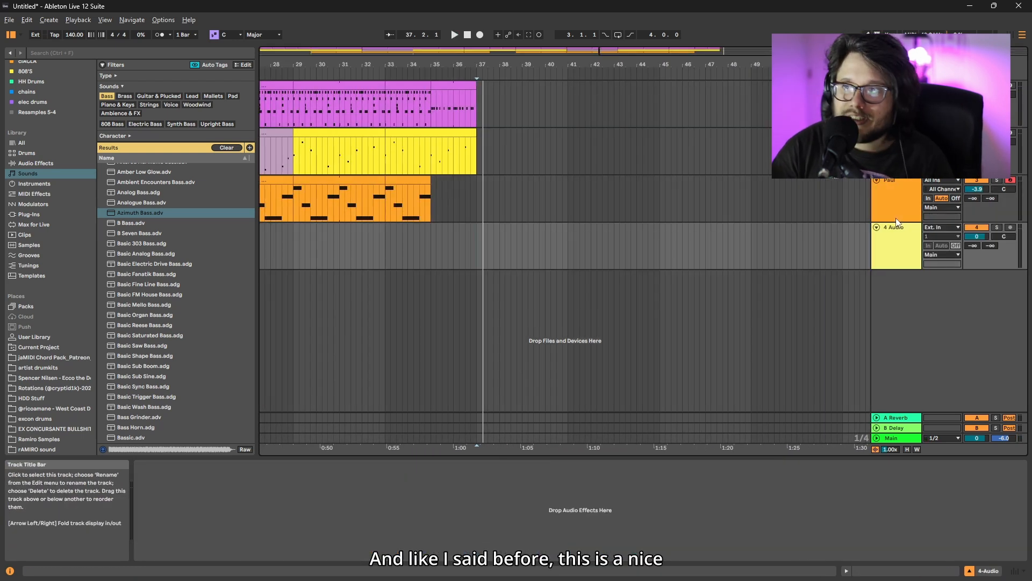
pyautogui.click(424, 52)
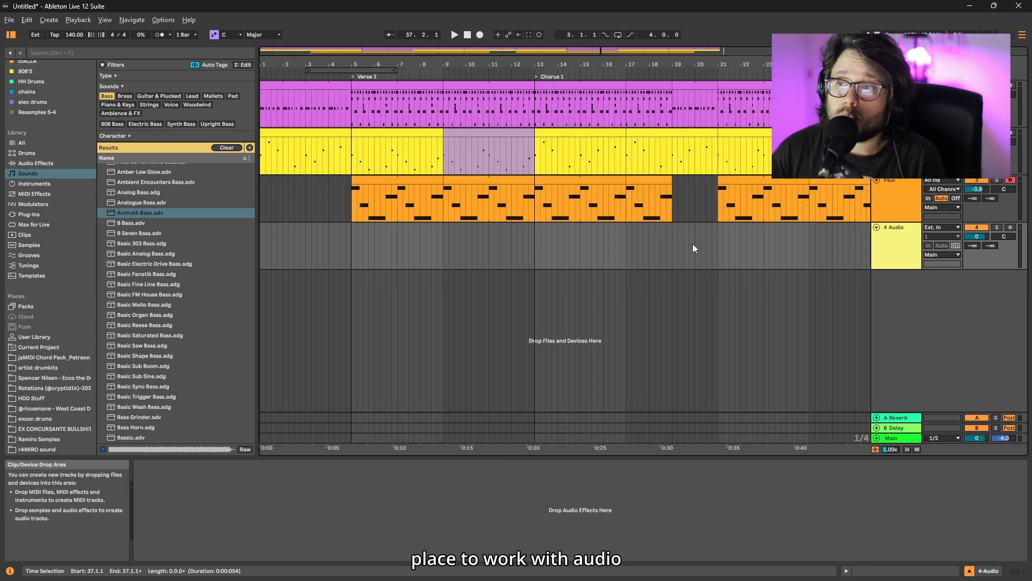
pyautogui.click(35, 418)
pyautogui.moveTo(139, 355); pyautogui.dragTo(353, 249)
pyautogui.click(370, 245)
pyautogui.moveTo(372, 53)
pyautogui.mouseDown()
pyautogui.moveTo(379, 62)
pyautogui.moveTo(335, 66)
pyautogui.mouseUp()
# Move the Creek Break 160 clip to bar 19 at a track volume of -4.1, and listen to it from bar 18.
pyautogui.click(471, 227)
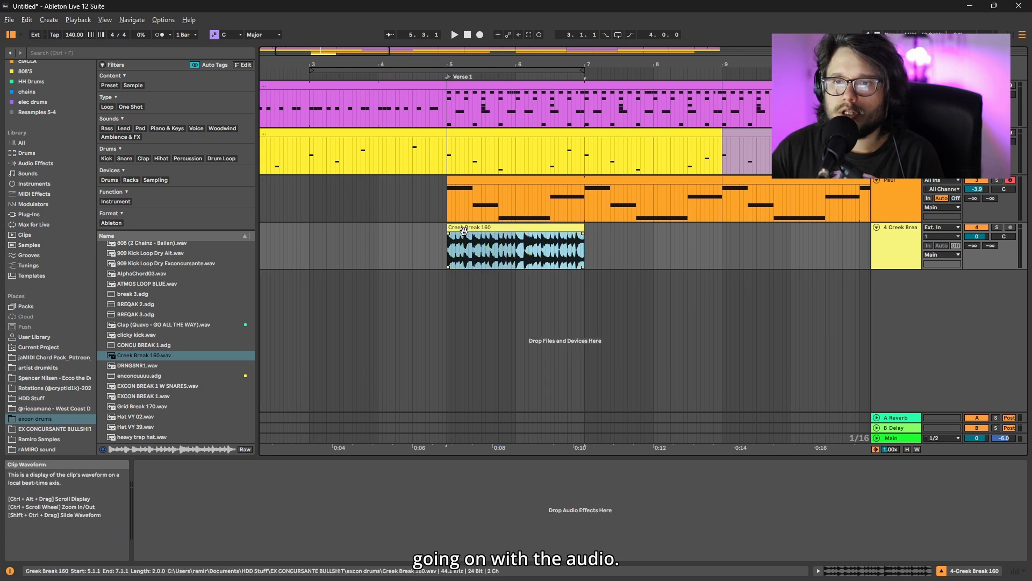
pyautogui.moveTo(408, 227)
pyautogui.mouseDown()
pyautogui.moveTo(859, 253)
pyautogui.moveTo(538, 247)
pyautogui.moveTo(404, 232)
pyautogui.mouseUp()
pyautogui.moveTo(404, 232); pyautogui.dragTo(404, 232)
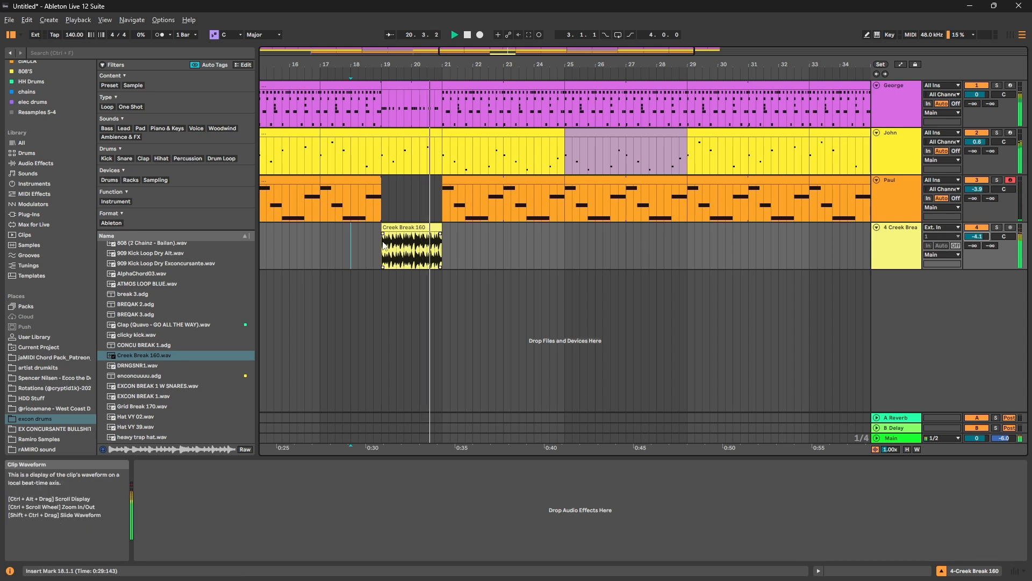
pyautogui.keyDown('ctrl'); pyautogui.scroll(4, 389, 245); pyautogui.keyUp('ctrl')
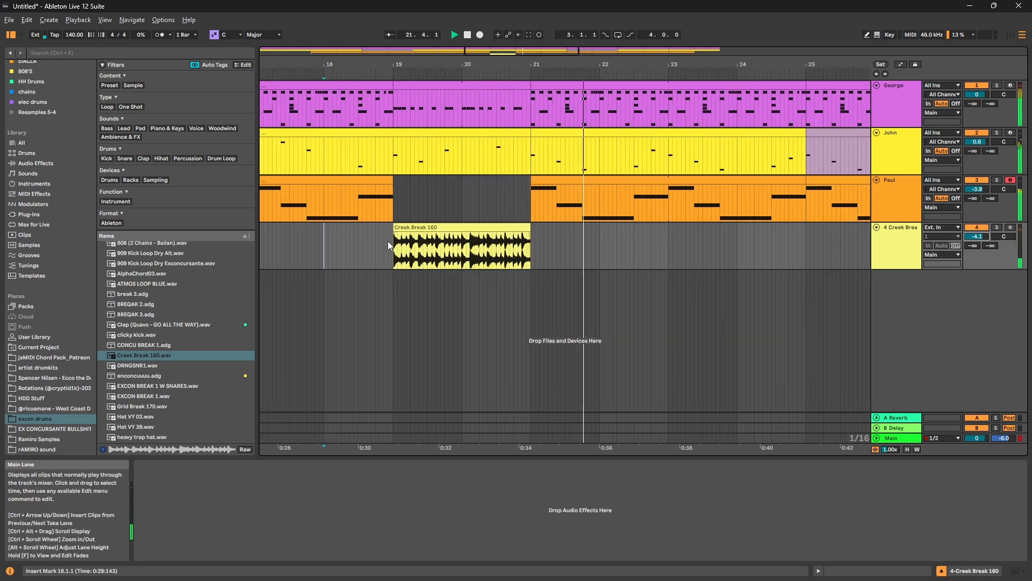
pyautogui.keyDown('ctrl'); pyautogui.scroll(-4, 387, 241); pyautogui.keyUp('ctrl')
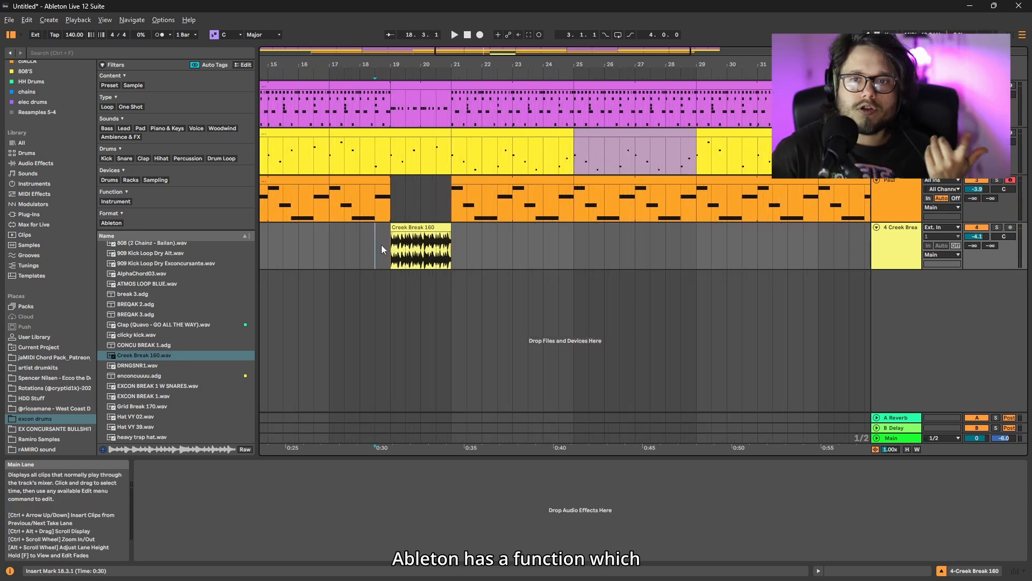
# Open the Creek Break 160 clip, paste a copy of its 19.1.3 slice at 19.1.4, and duplicate that slice twice.
pyautogui.click(407, 234)
pyautogui.doubleClick(408, 228)
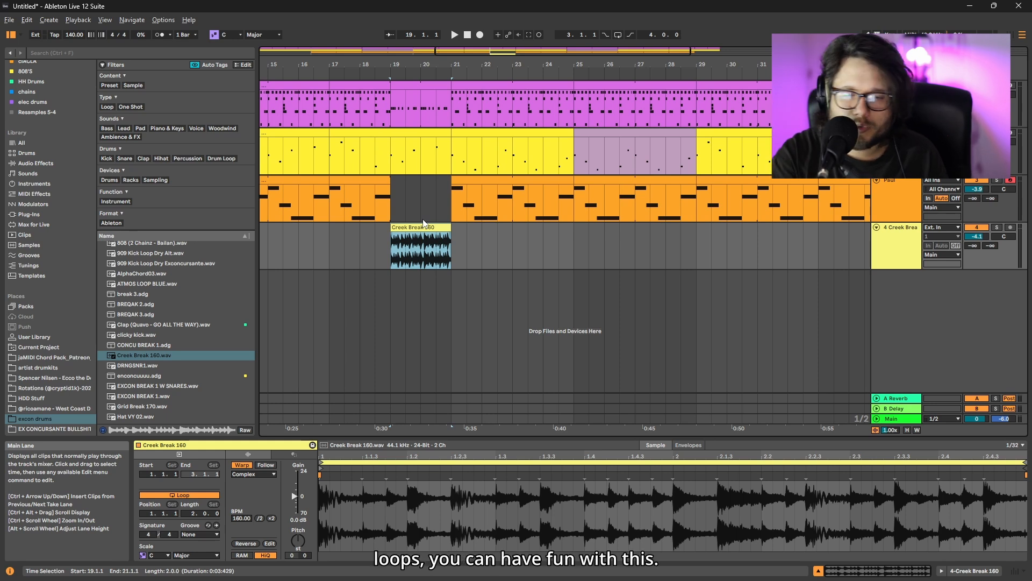
pyautogui.scroll(3, 380, 241)
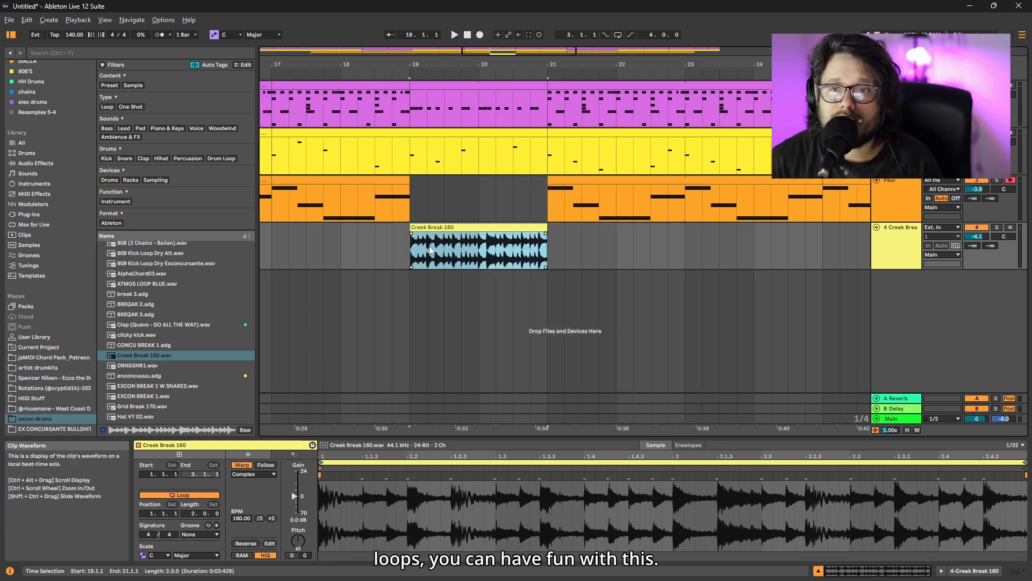
pyautogui.scroll(5, 418, 258)
pyautogui.click(402, 255)
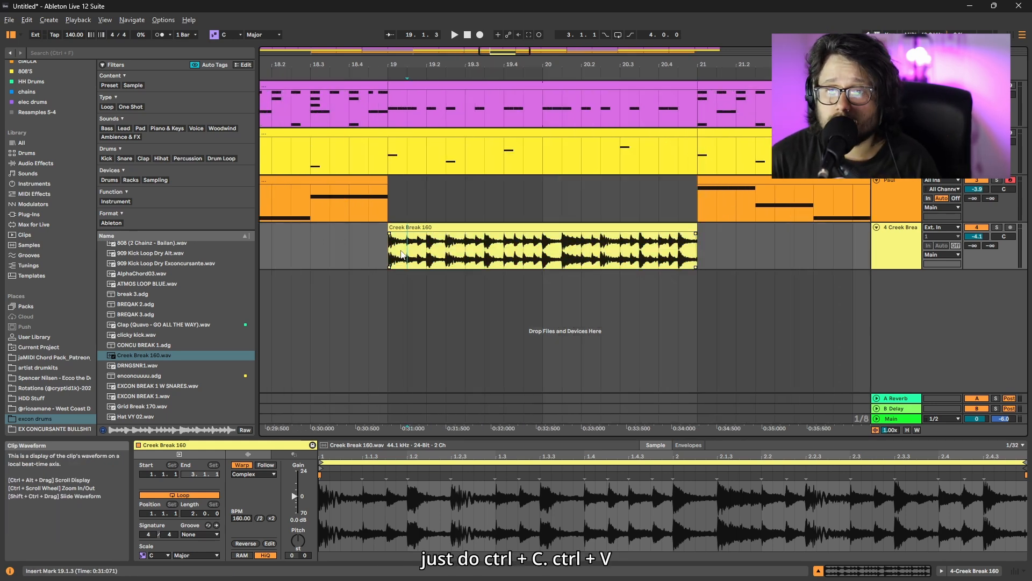
pyautogui.scroll(3, 402, 255)
pyautogui.moveTo(407, 254); pyautogui.dragTo(428, 253)
pyautogui.hotkey('ctrl', 'c')
pyautogui.hotkey('ctrl', 'v')
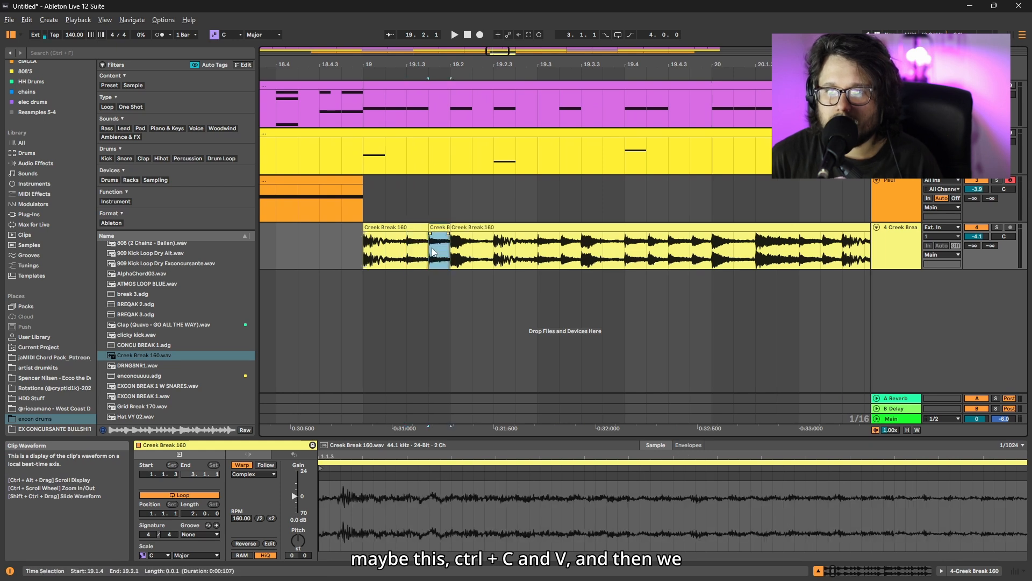
pyautogui.hotkey('ctrl', 'd')
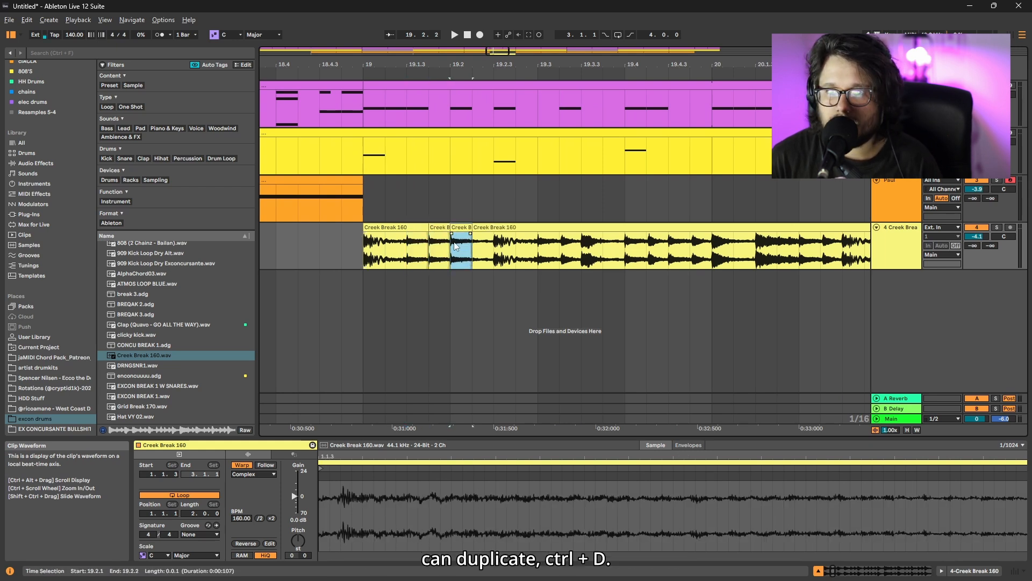
pyautogui.hotkey('ctrl', 'd')
# Listen to the chopped loop from bar 19 and repeat more short slices across it.
pyautogui.click(388, 227)
pyautogui.press('space')
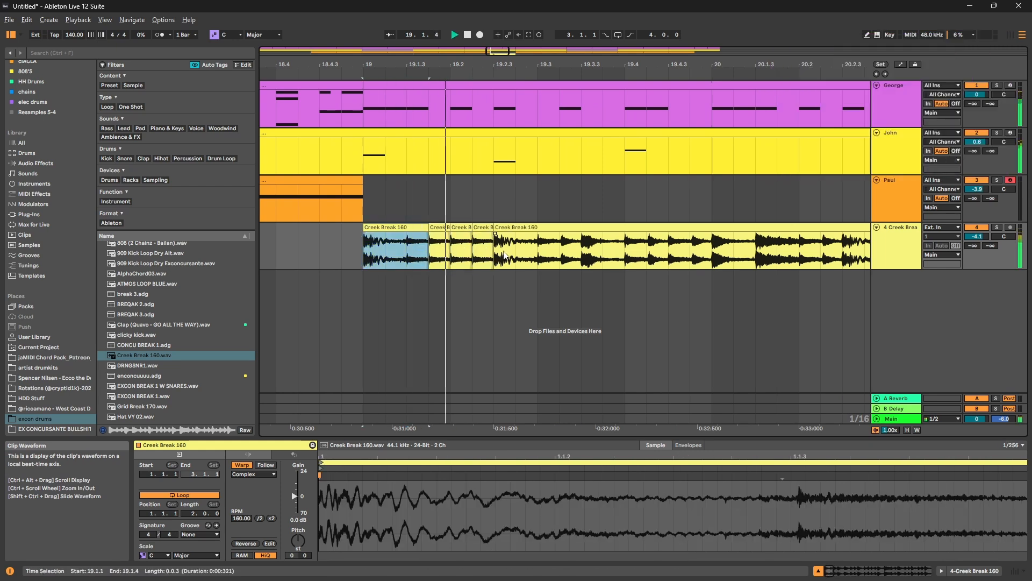
pyautogui.click(496, 257)
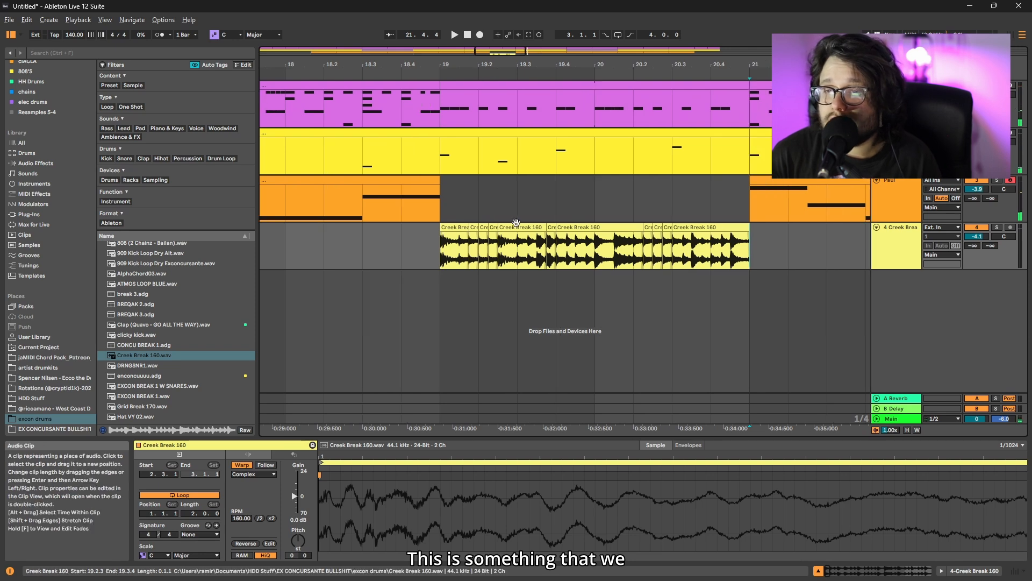
# Load Creek Break 160.wav into the audio track's second clip slot in Session View and enlarge the sample editor.
pyautogui.press('Tab')
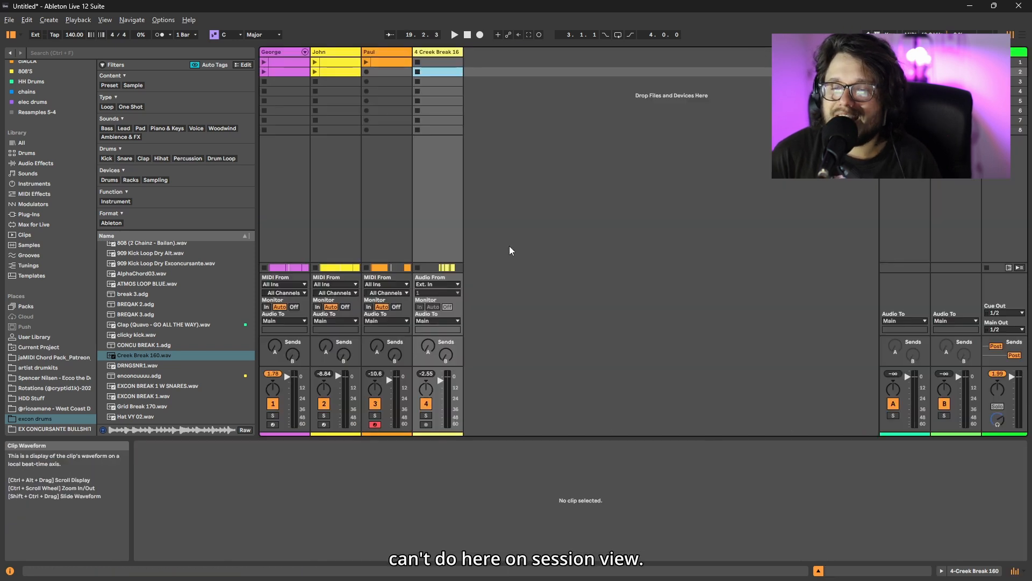
pyautogui.click(438, 64)
pyautogui.moveTo(145, 355); pyautogui.dragTo(445, 72)
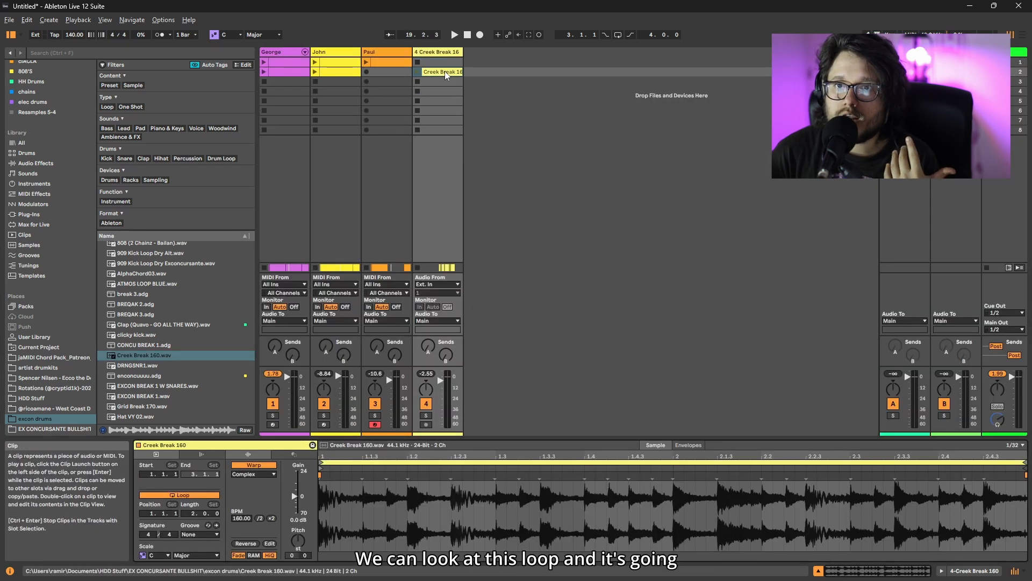
pyautogui.moveTo(470, 439); pyautogui.dragTo(470, 302)
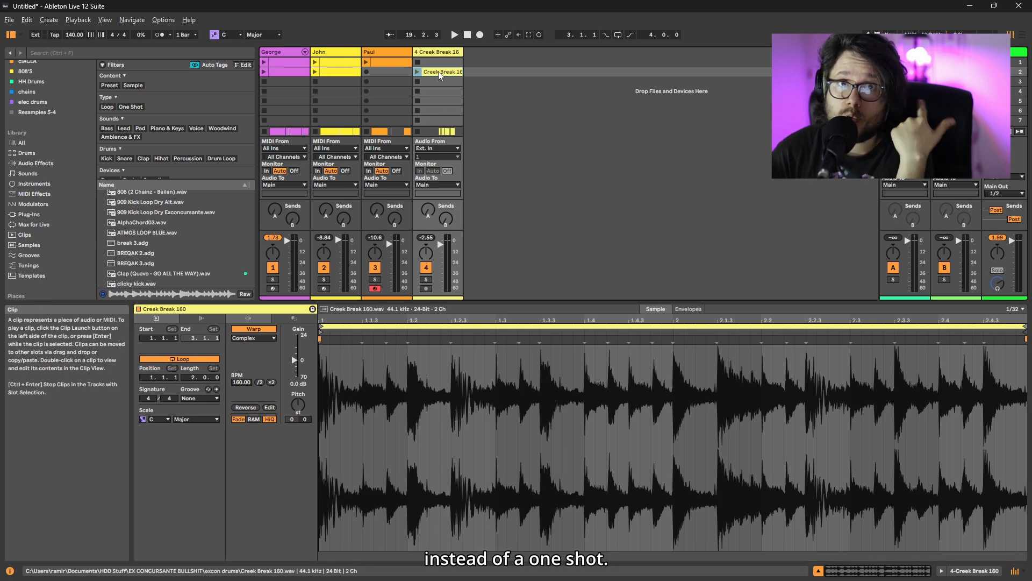
# Try to delete the loop's 1.2.1 to 1.2.3 section, and remove the clip from its Session View slot.
pyautogui.moveTo(422, 379); pyautogui.dragTo(451, 386)
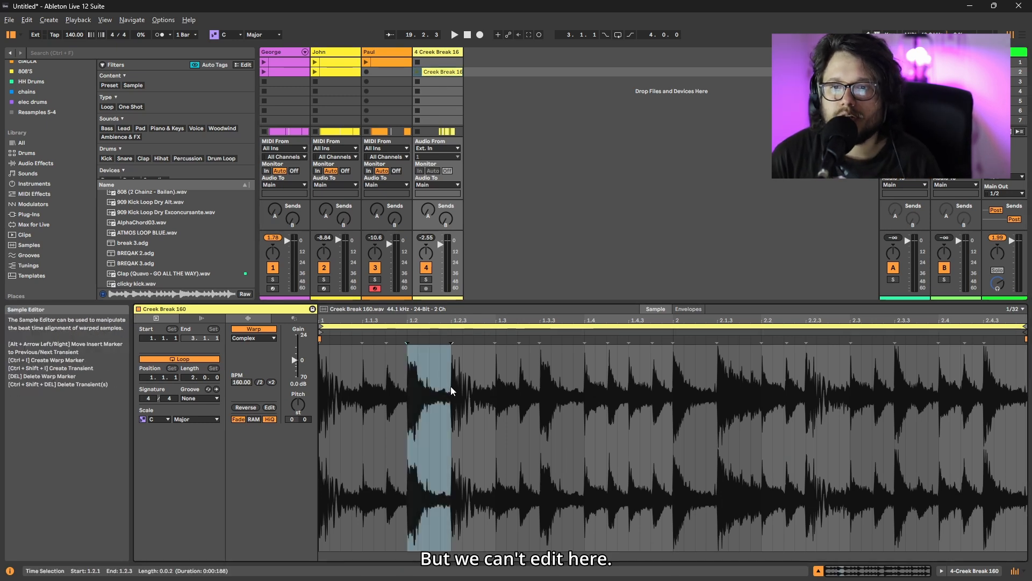
pyautogui.press('Delete')
pyautogui.click(430, 71)
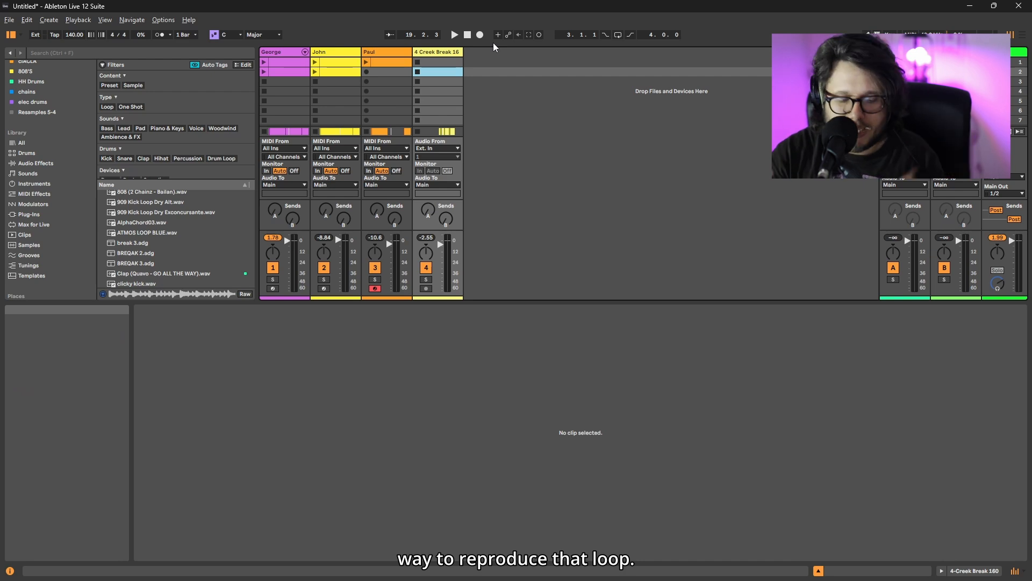
# Return to the arrangement, select and loop all of it from bar 1 to 37, and open the Export Audio/Video settings.
pyautogui.press('Tab')
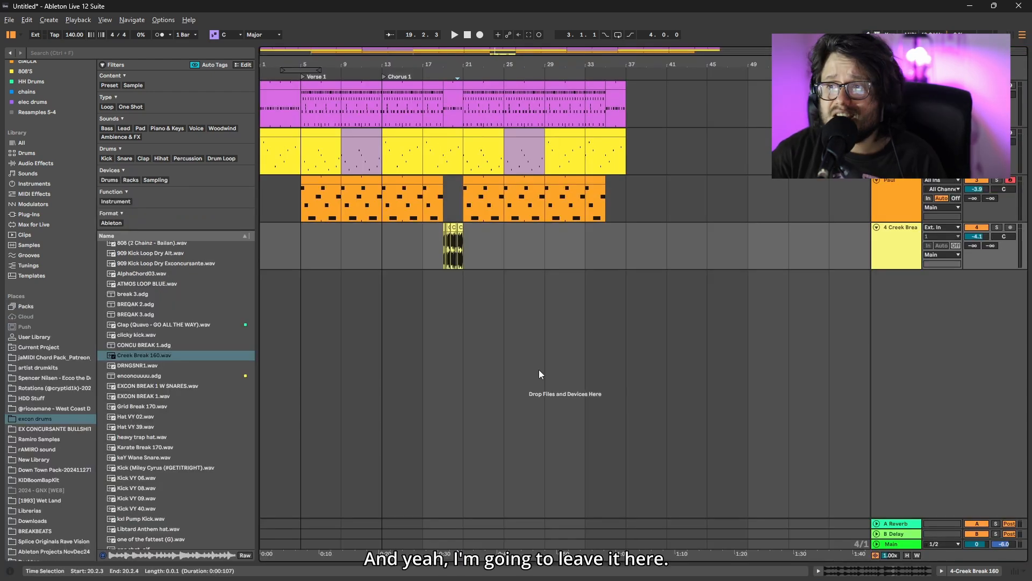
pyautogui.hotkey('ctrl', 'a')
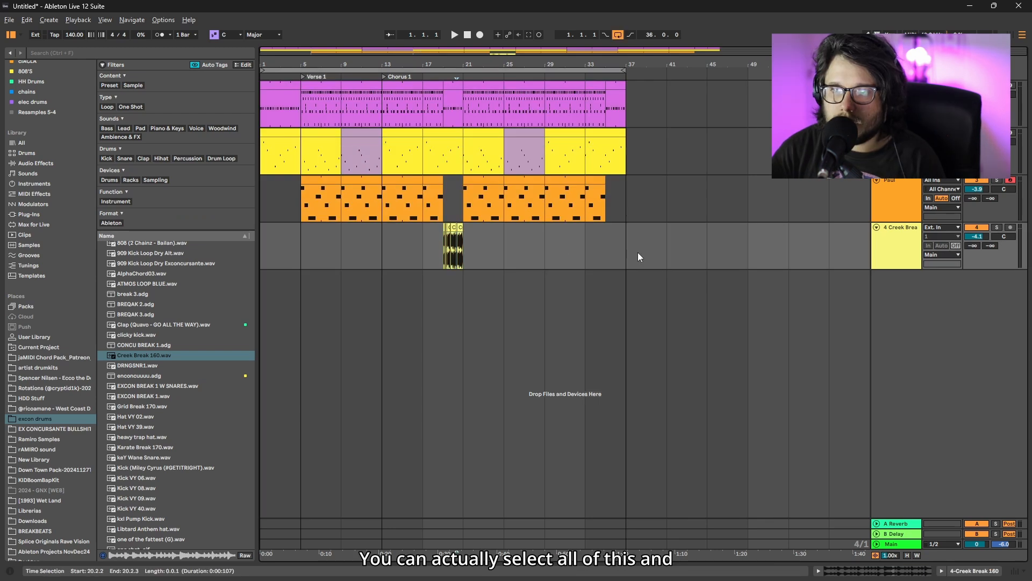
pyautogui.hotkey('ctrl', 'a')
pyautogui.click(9, 20)
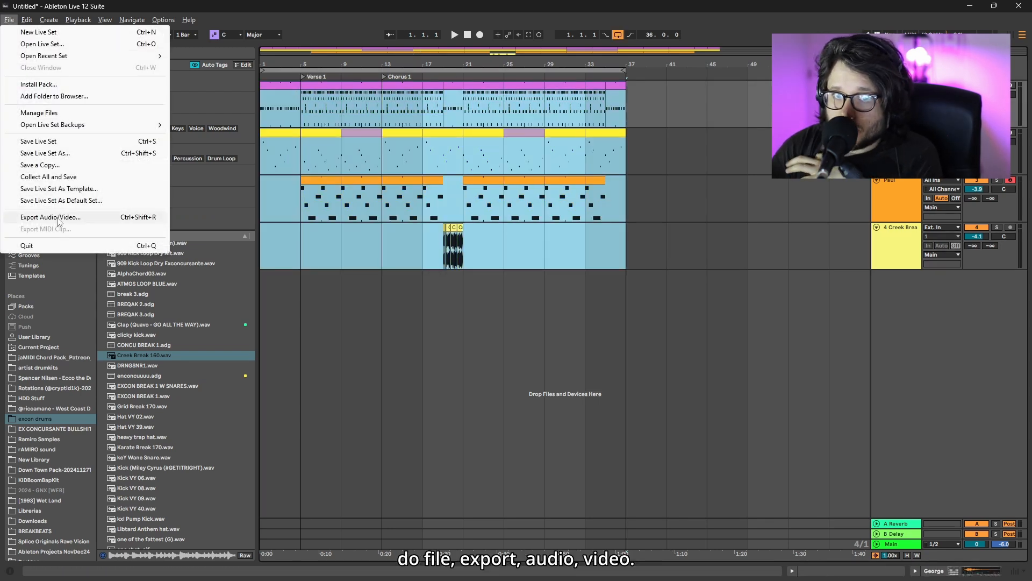
pyautogui.click(59, 220)
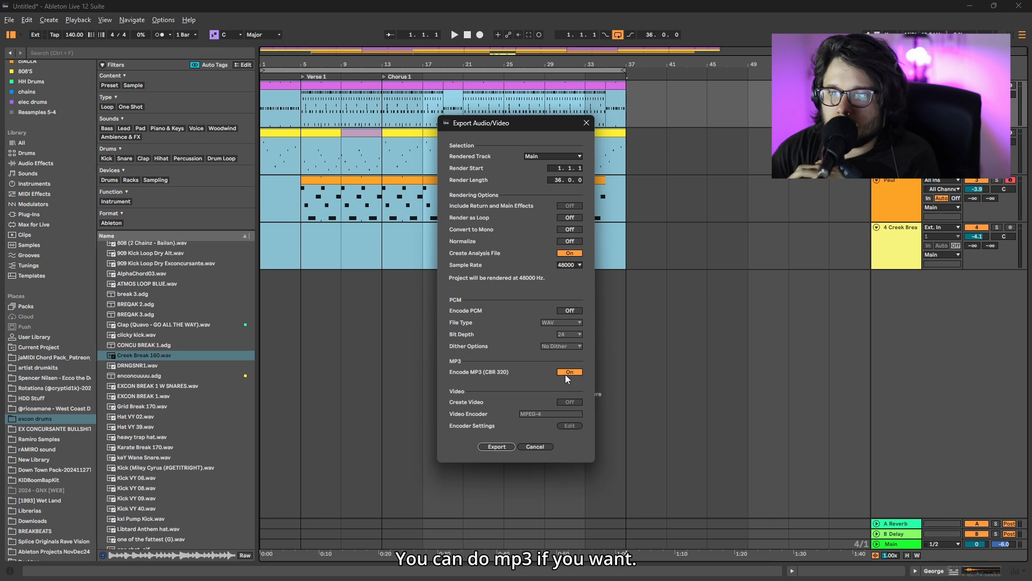